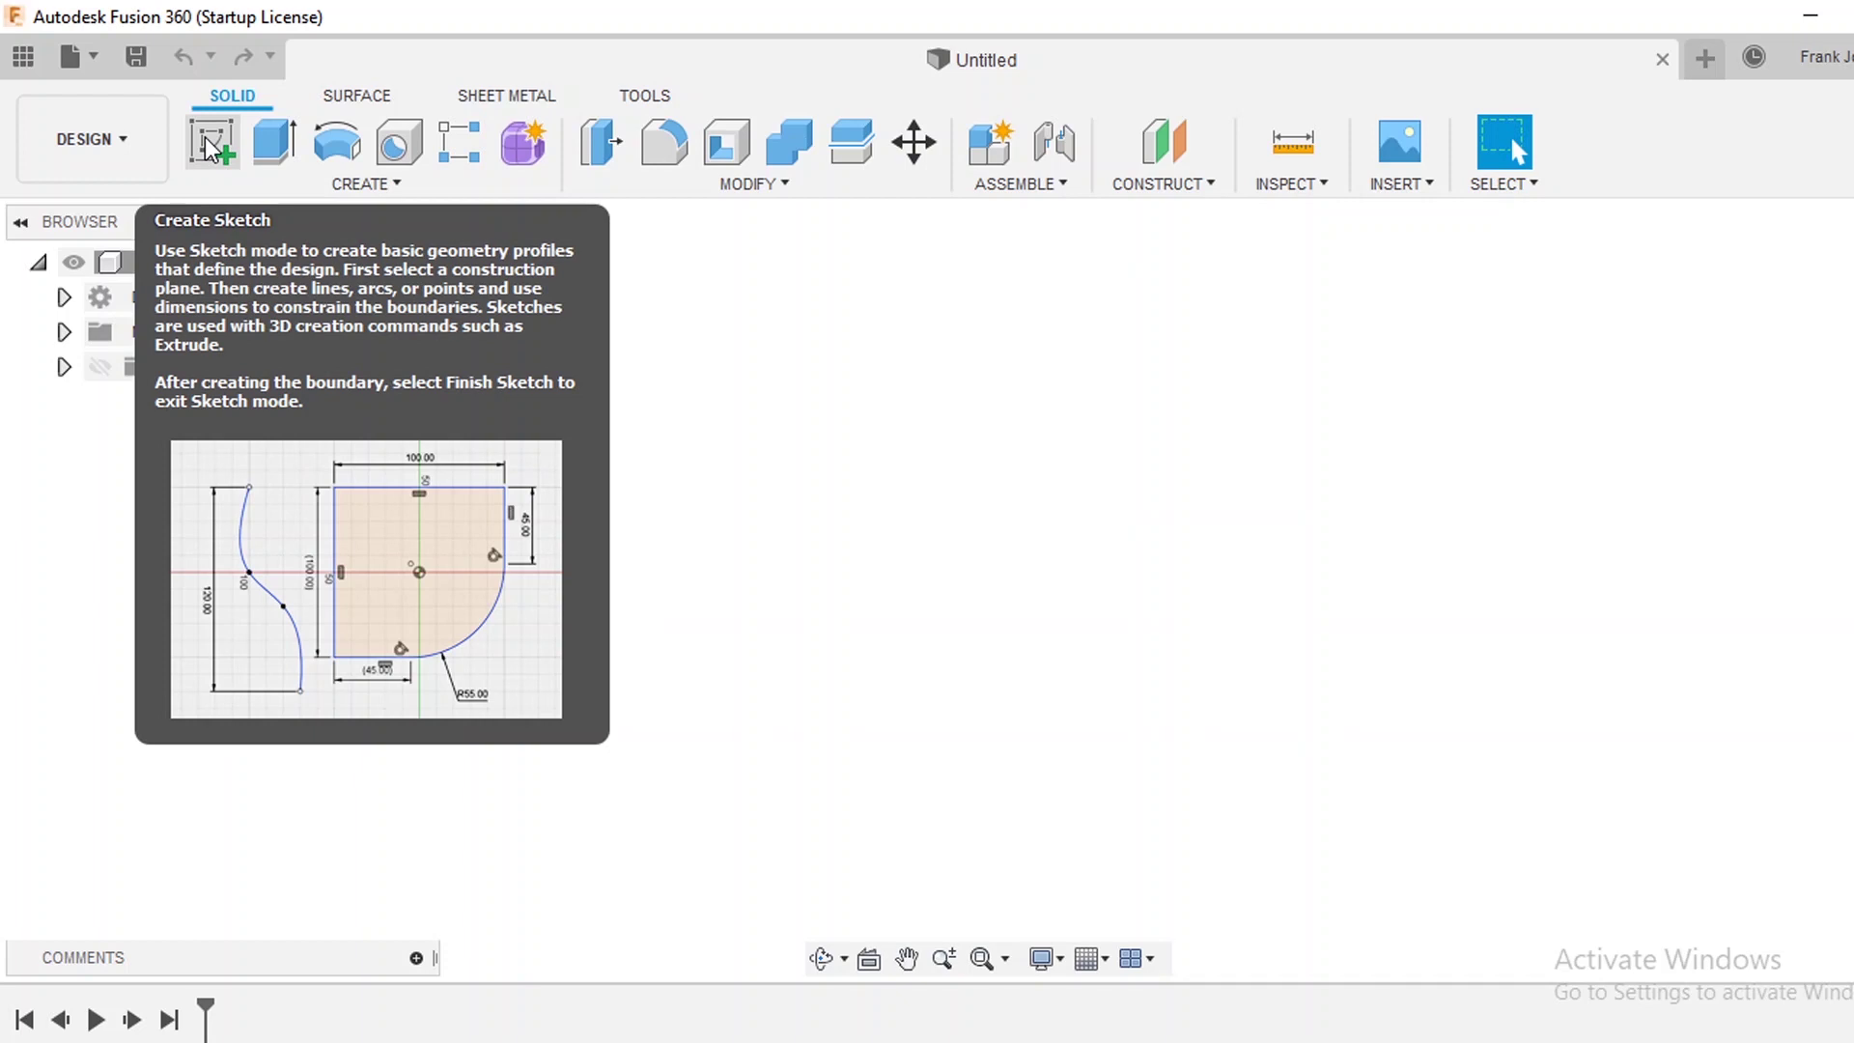
# Step: Begin a new sketch on the XY origin plane
pyautogui.click(205, 137)
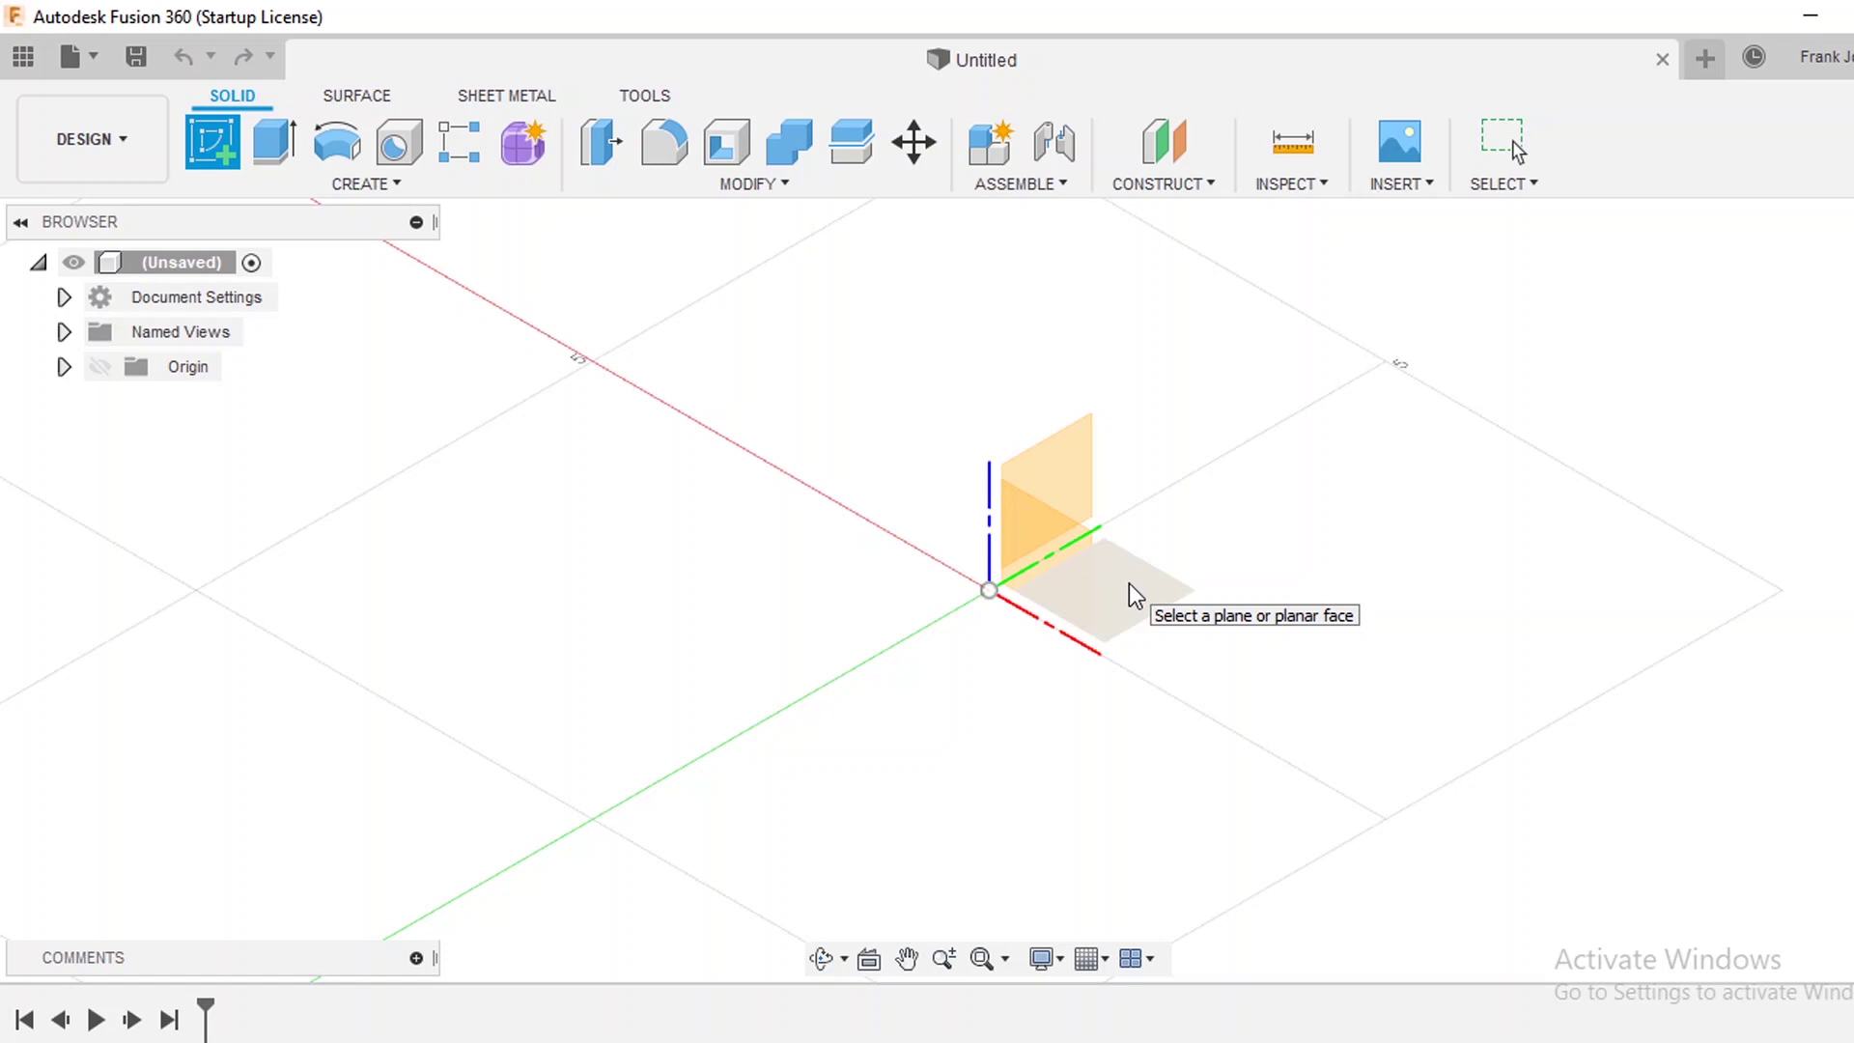
pyautogui.click(1129, 585)
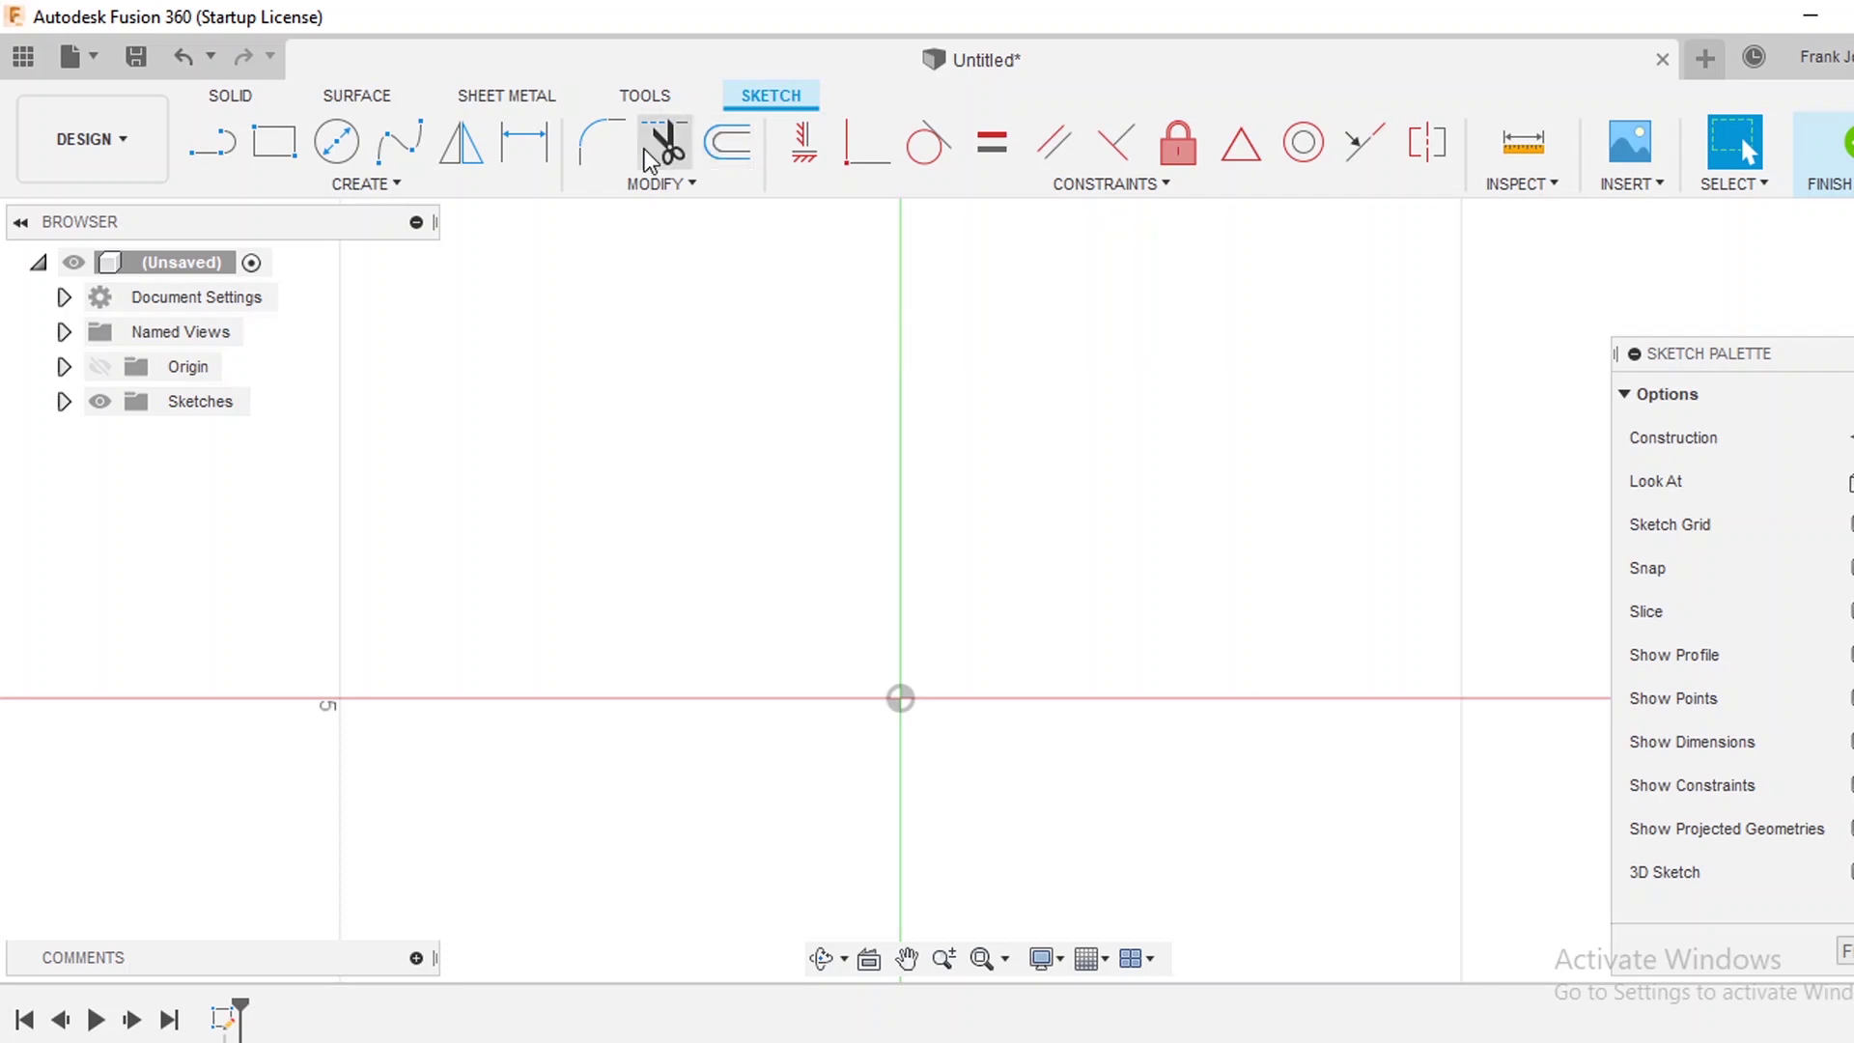
# Step: Look through the Create menu's drawing tools, then collapse the Sketch Palette to its header
pyautogui.click(384, 188)
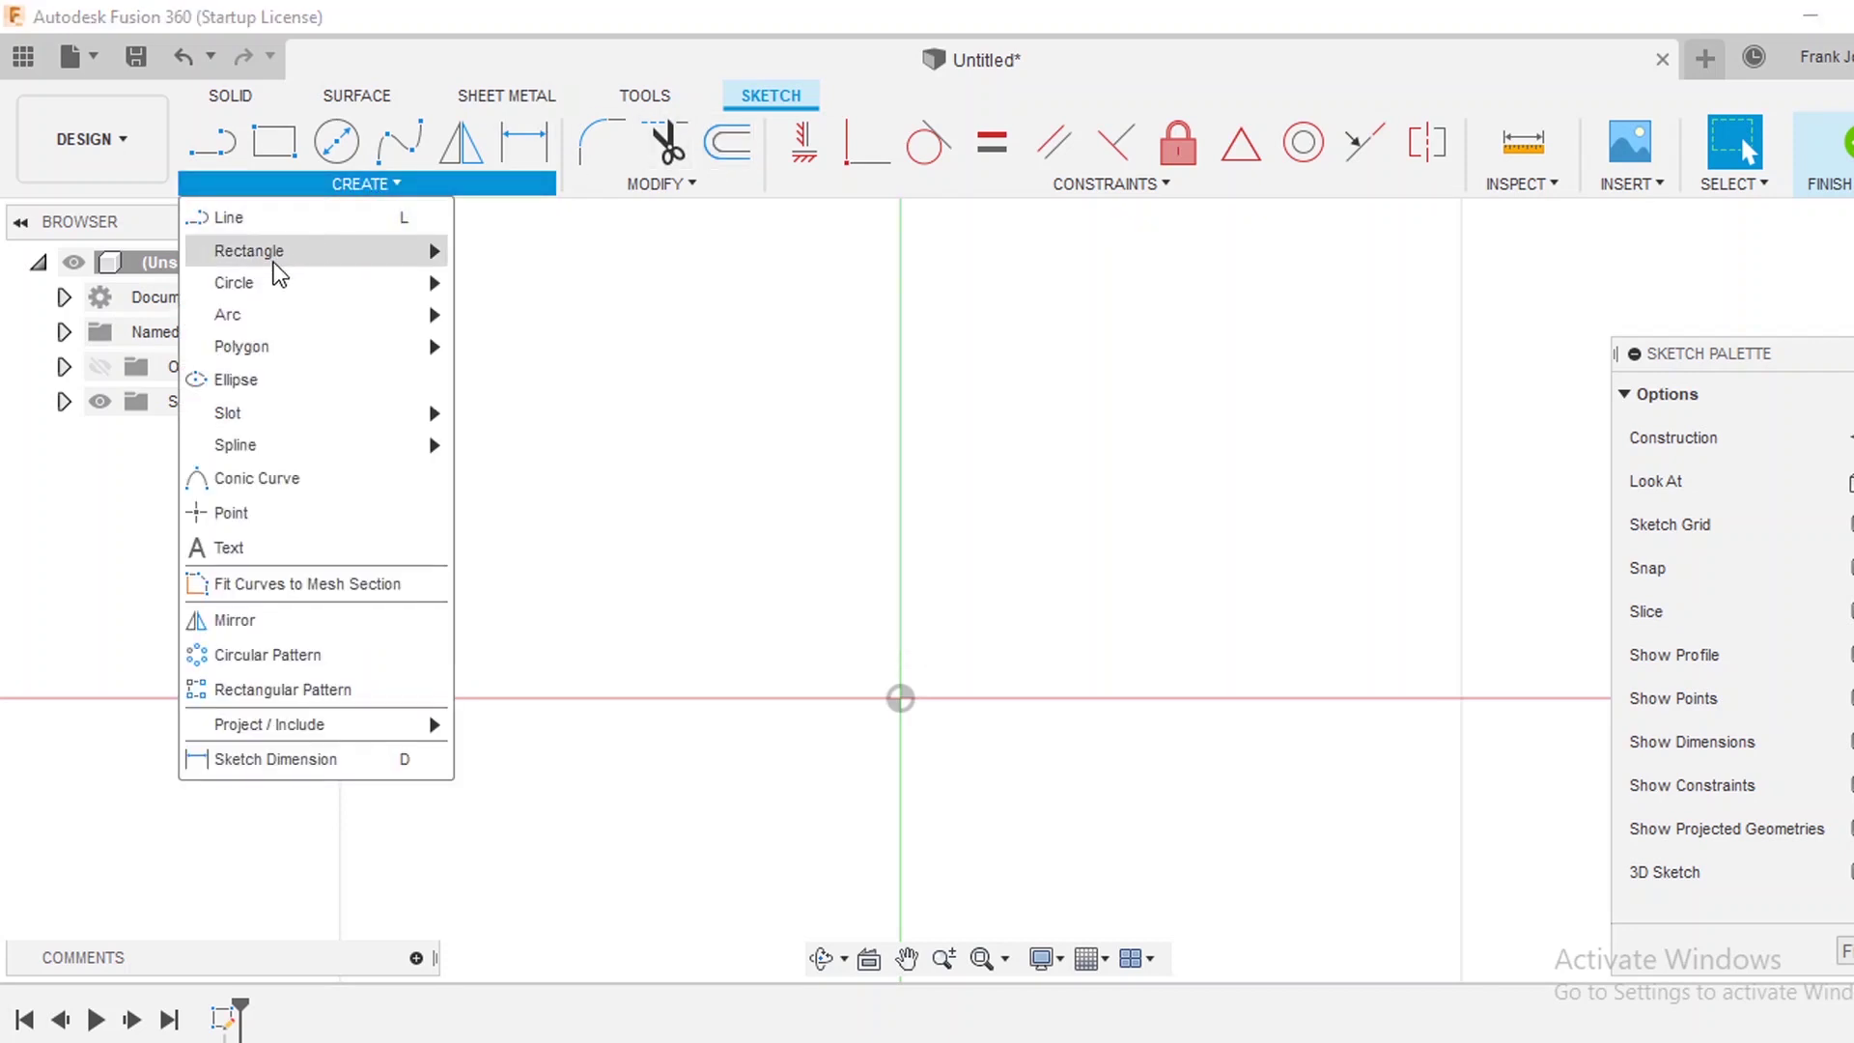
pyautogui.moveTo(277, 271)
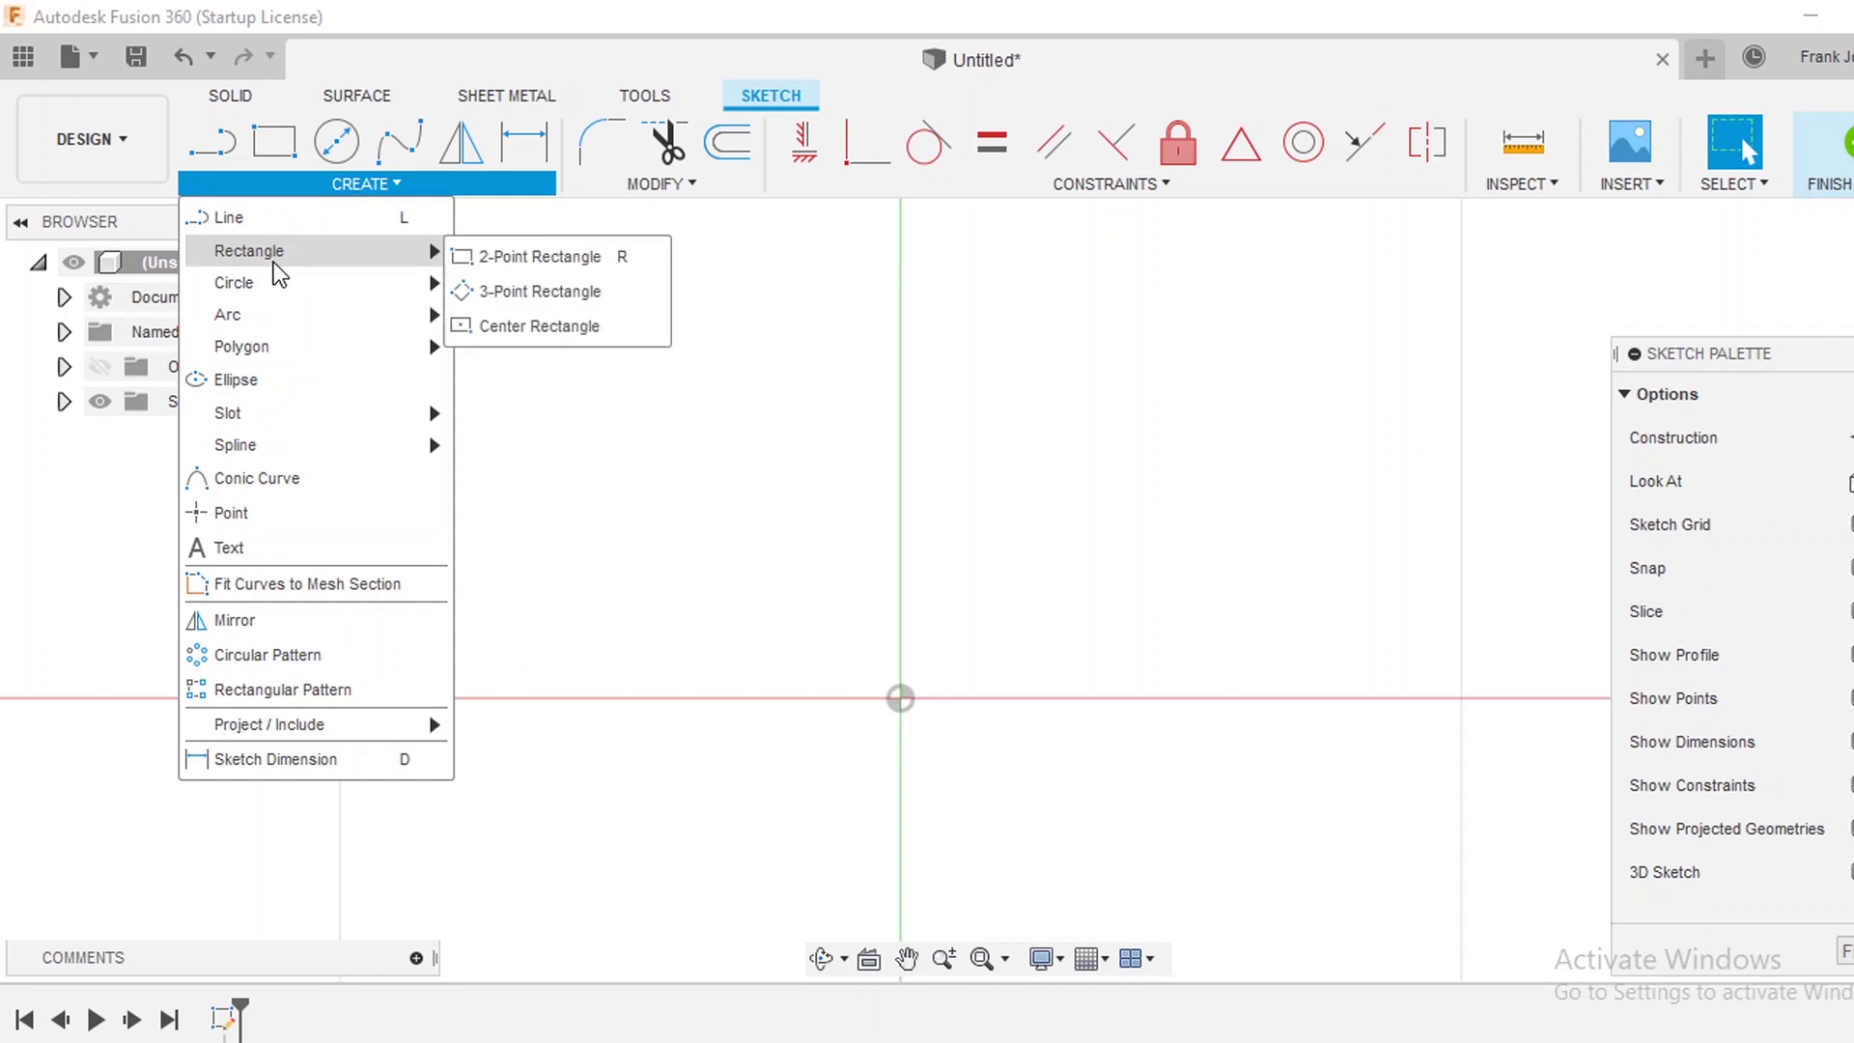
pyautogui.moveTo(273, 317)
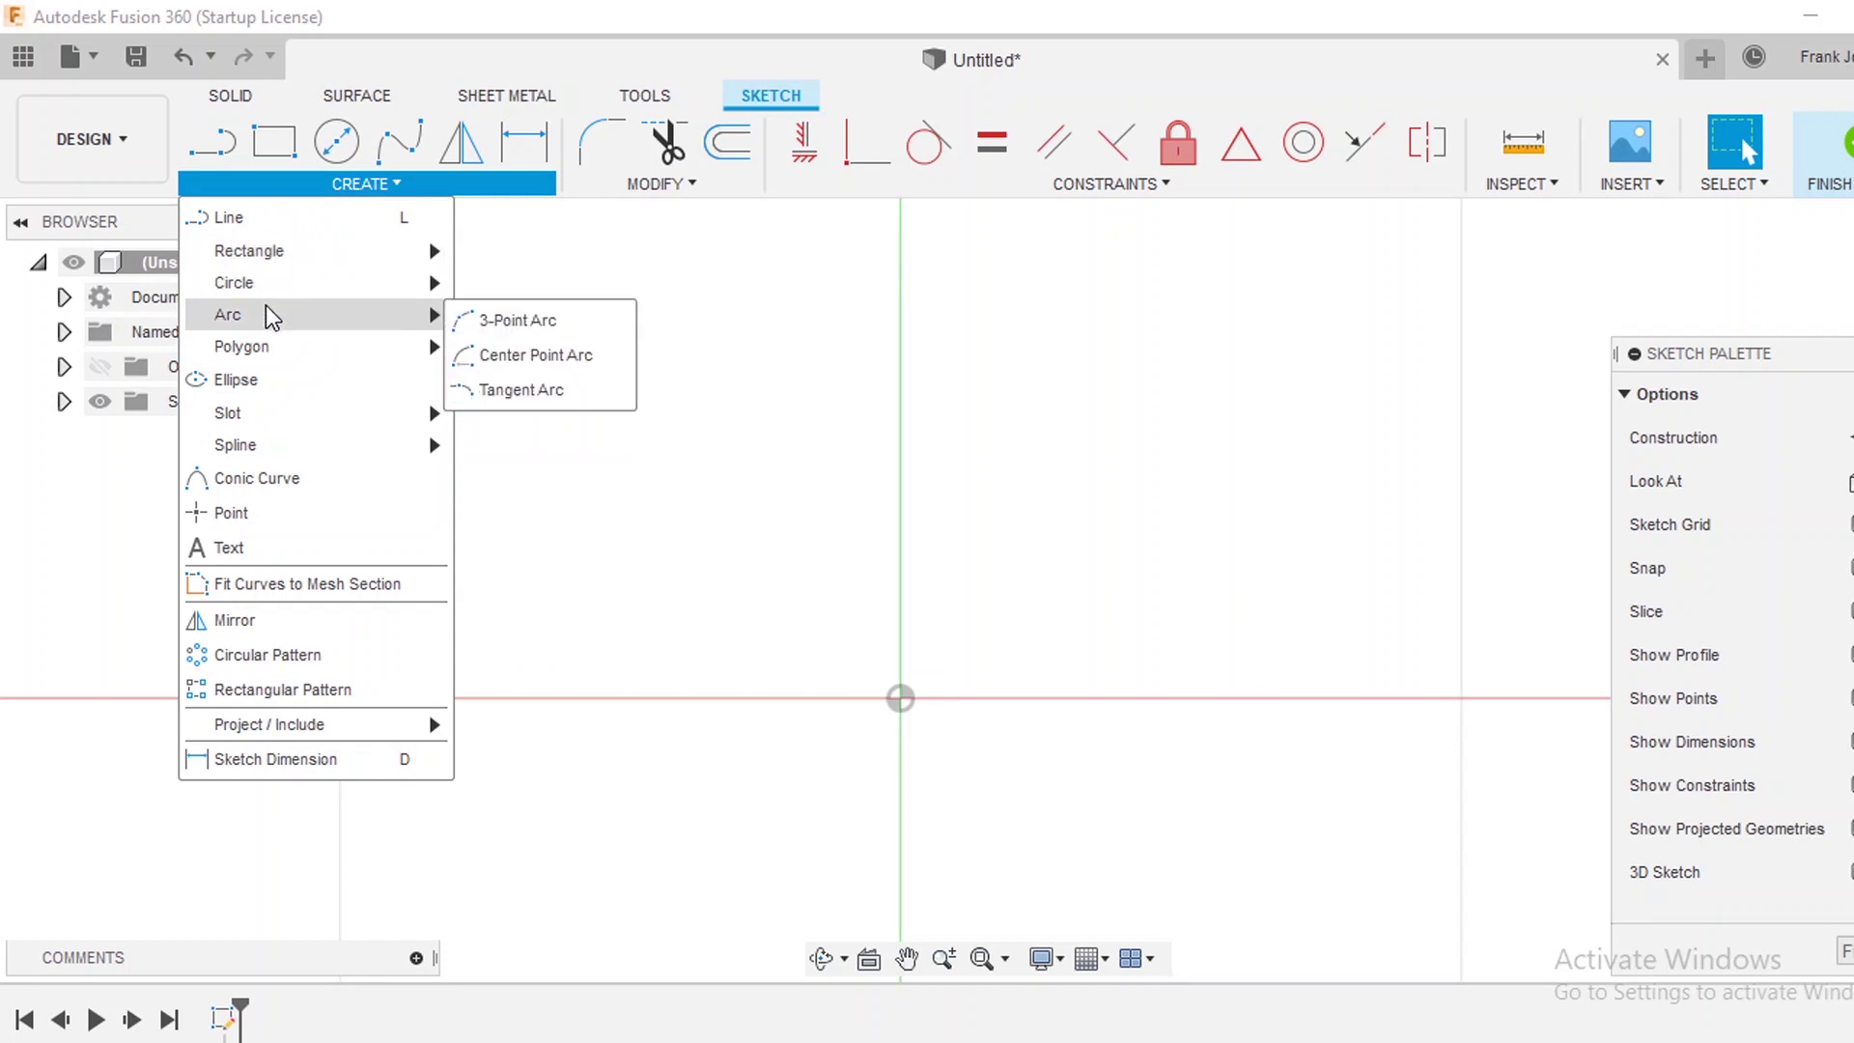
pyautogui.moveTo(283, 365)
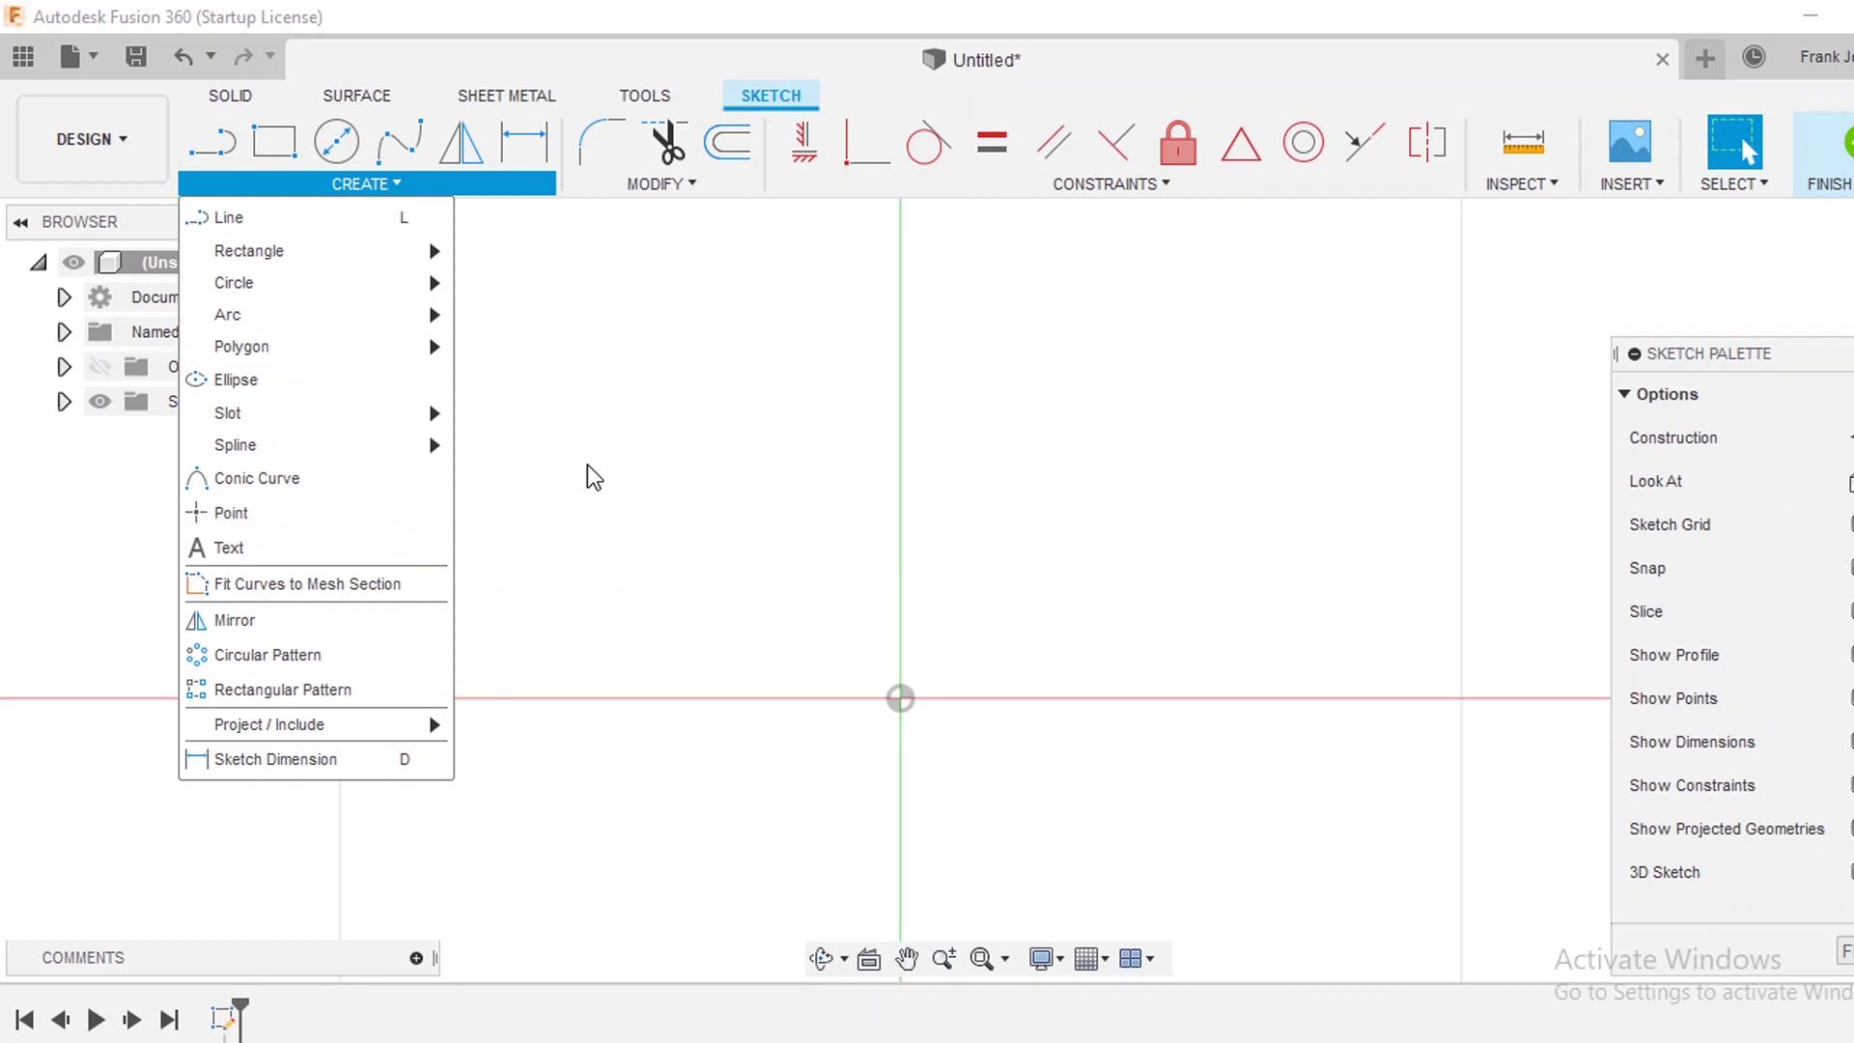
pyautogui.click(652, 455)
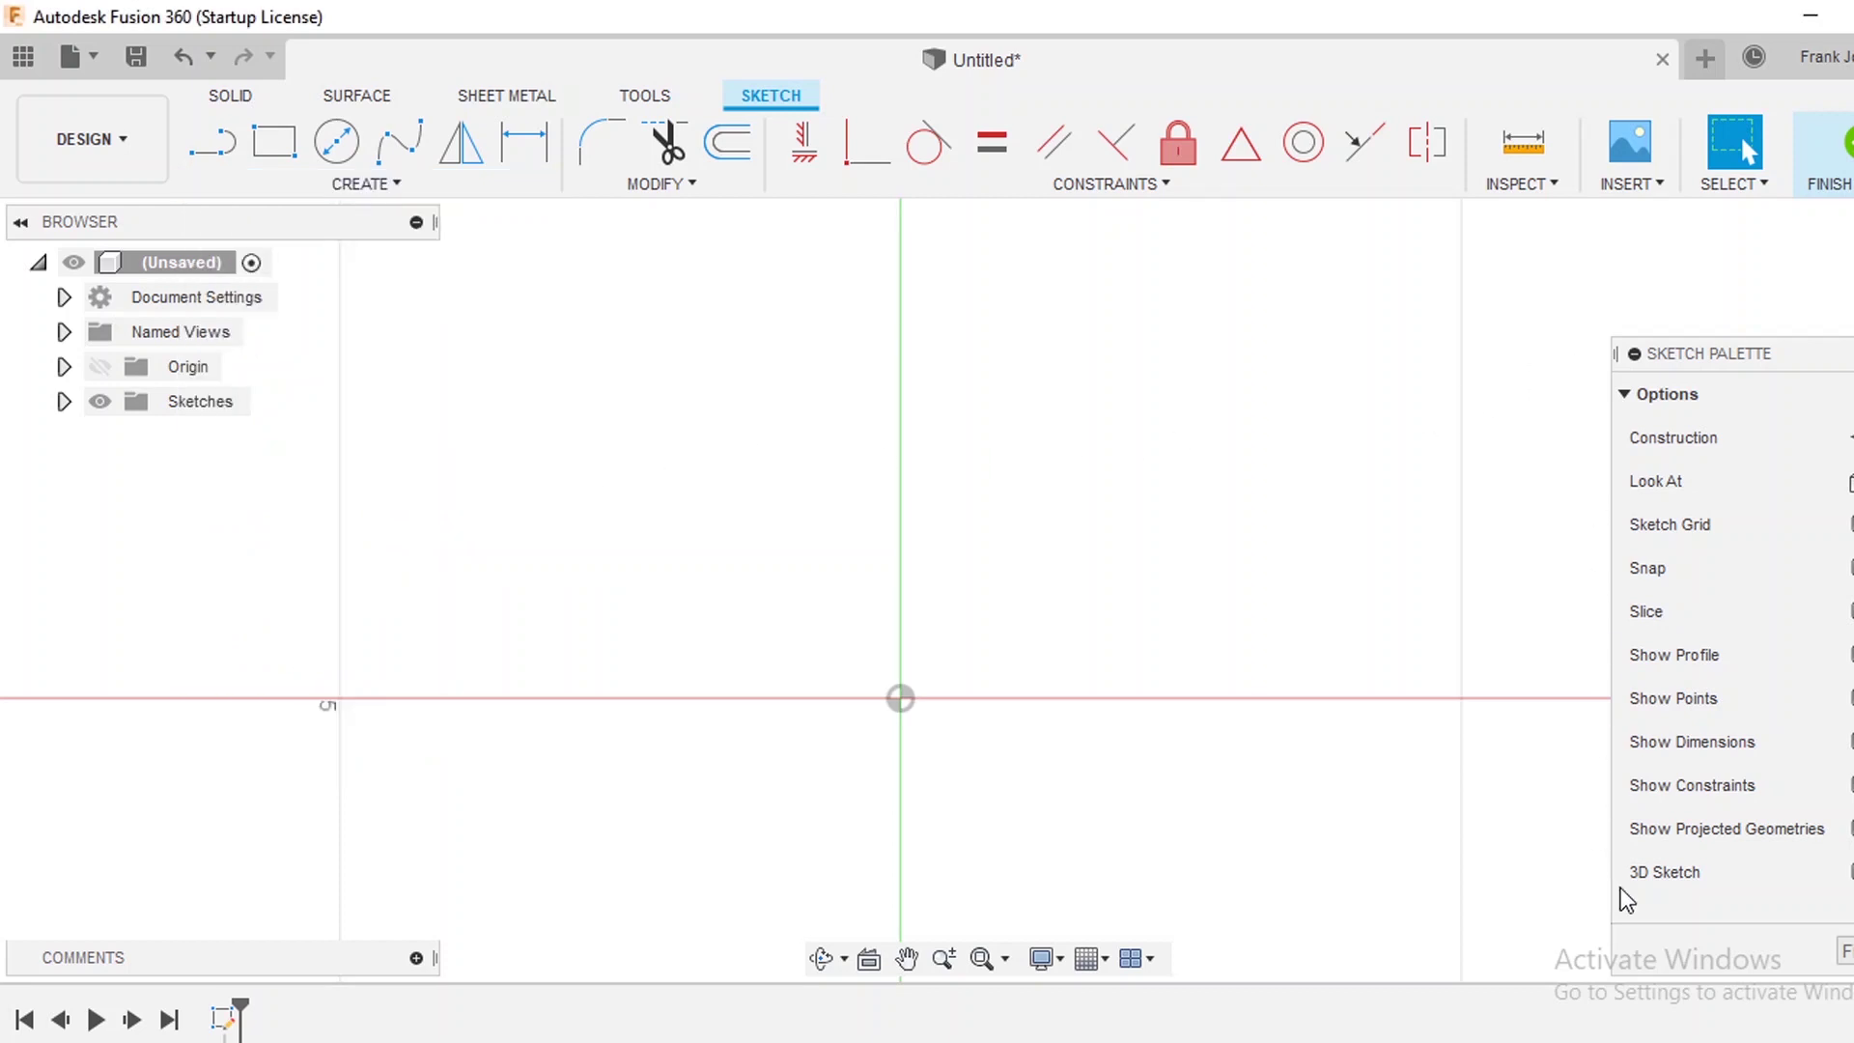
pyautogui.click(1630, 353)
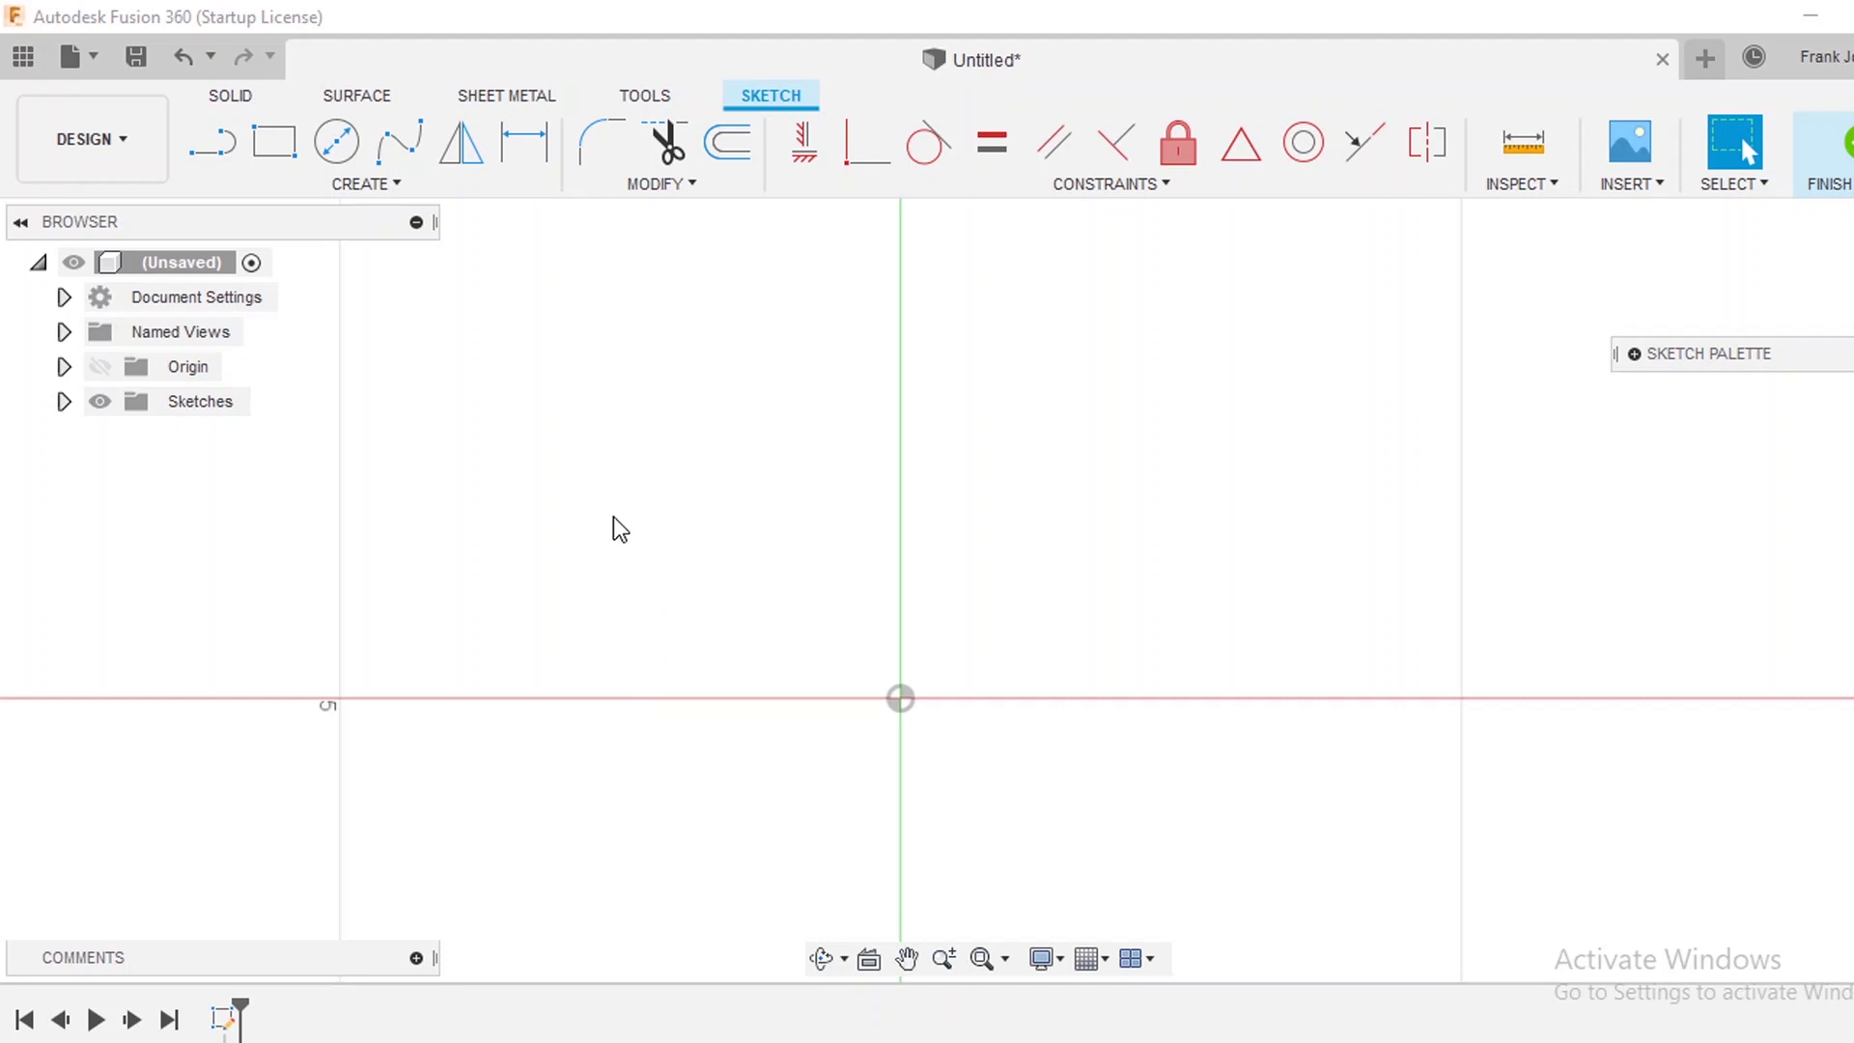
# Step: Draw a 2-point rectangle 4 in high by 4 in wide
pyautogui.click(276, 146)
pyautogui.click(617, 449)
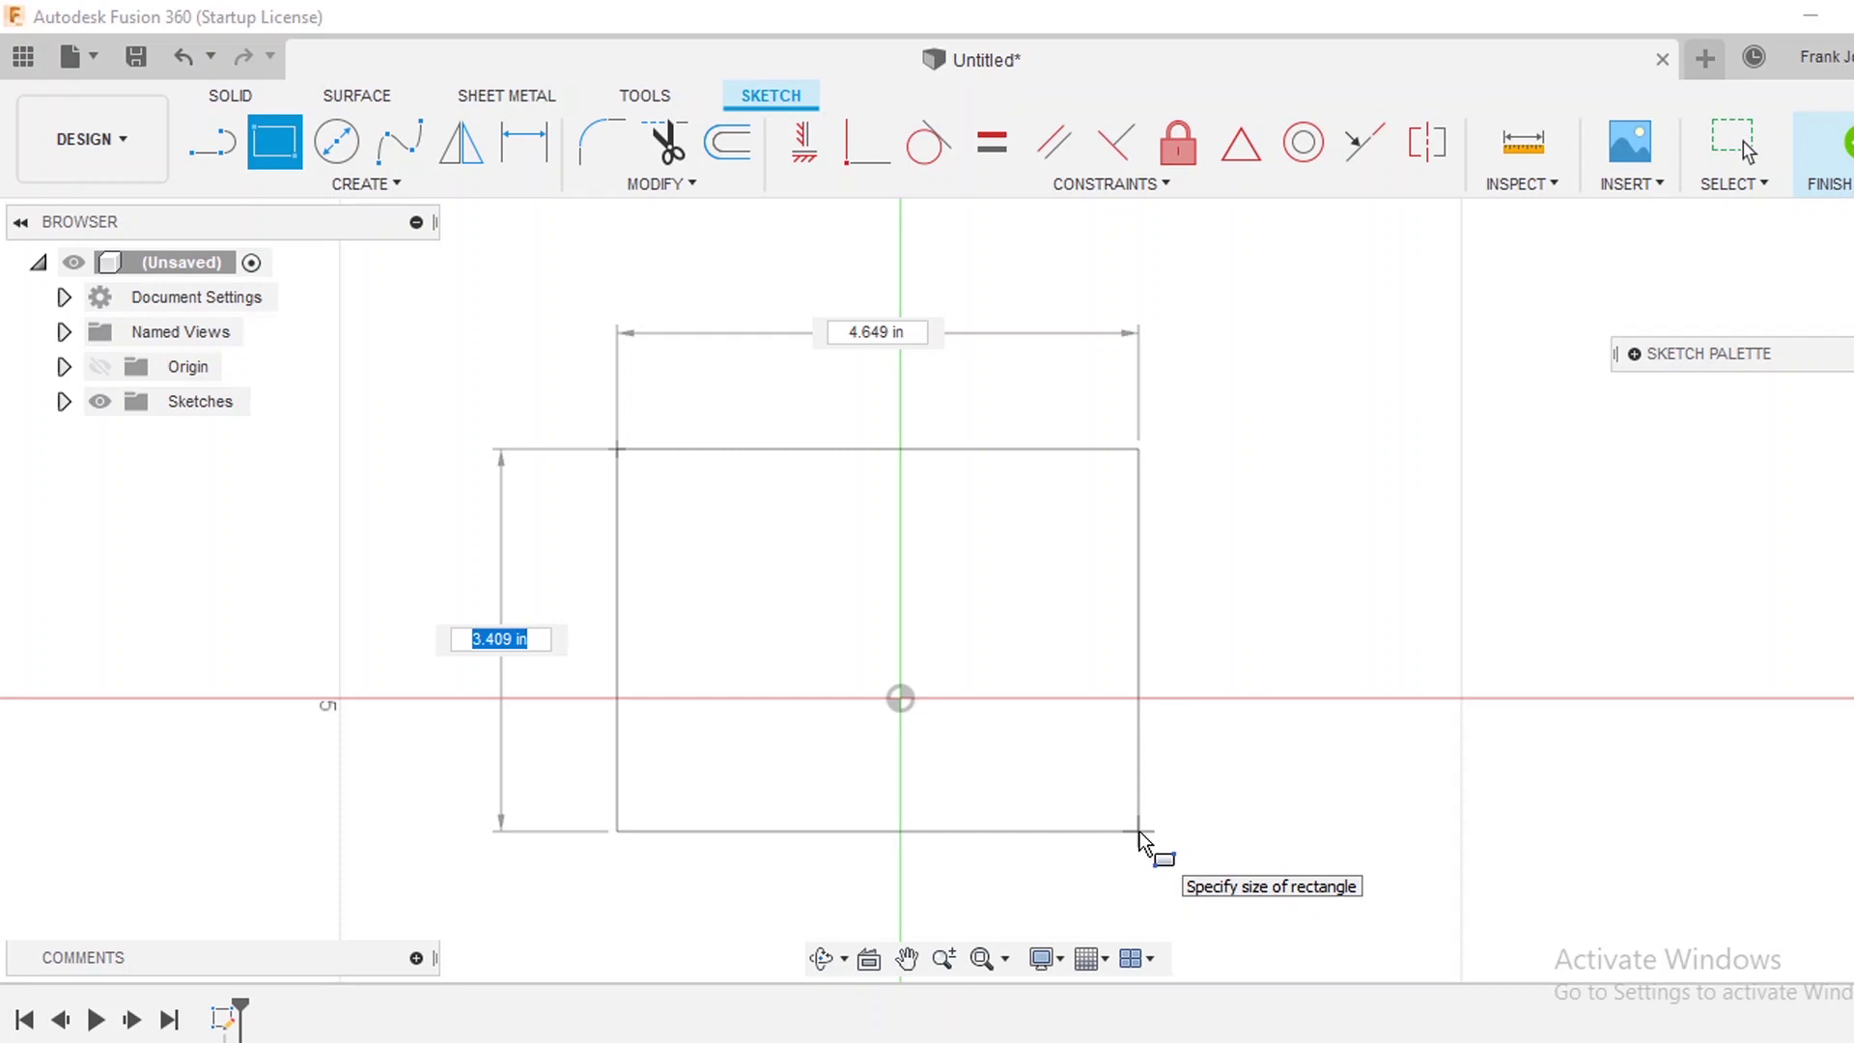
pyautogui.write('4')
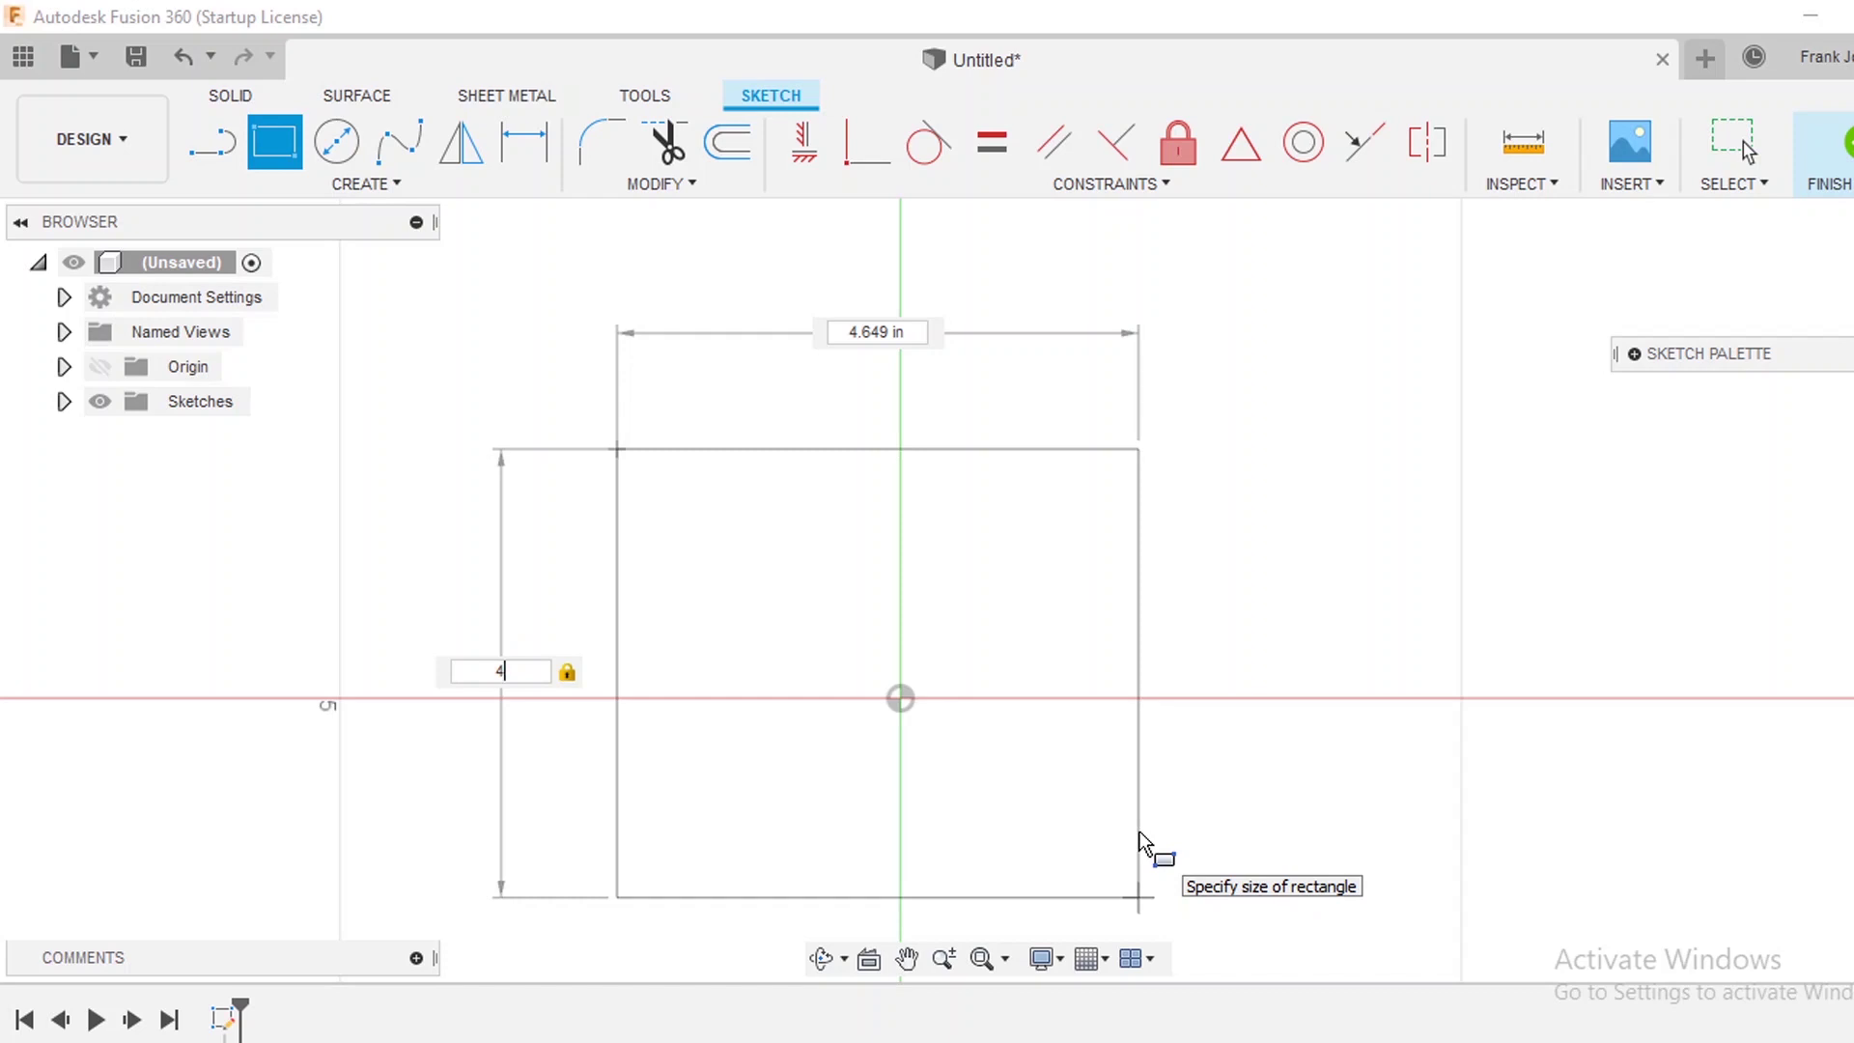
pyautogui.press('Tab')
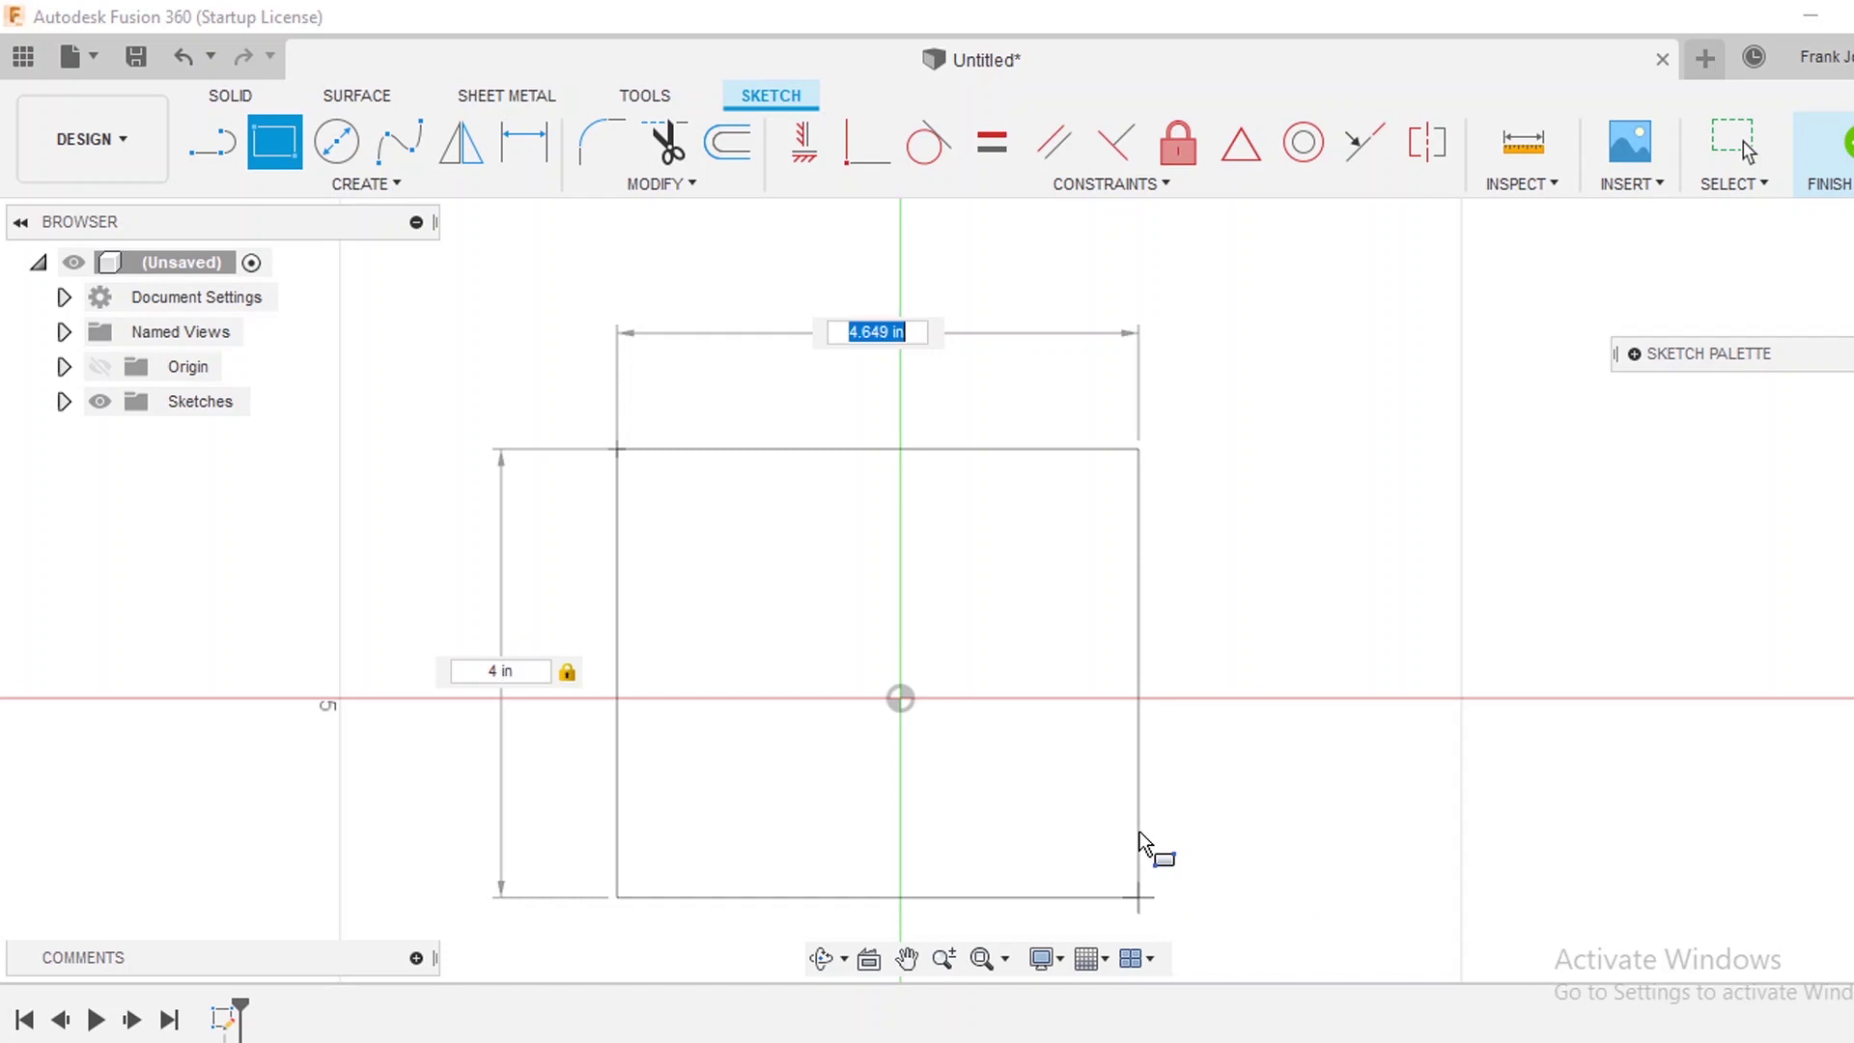
pyautogui.write('4')
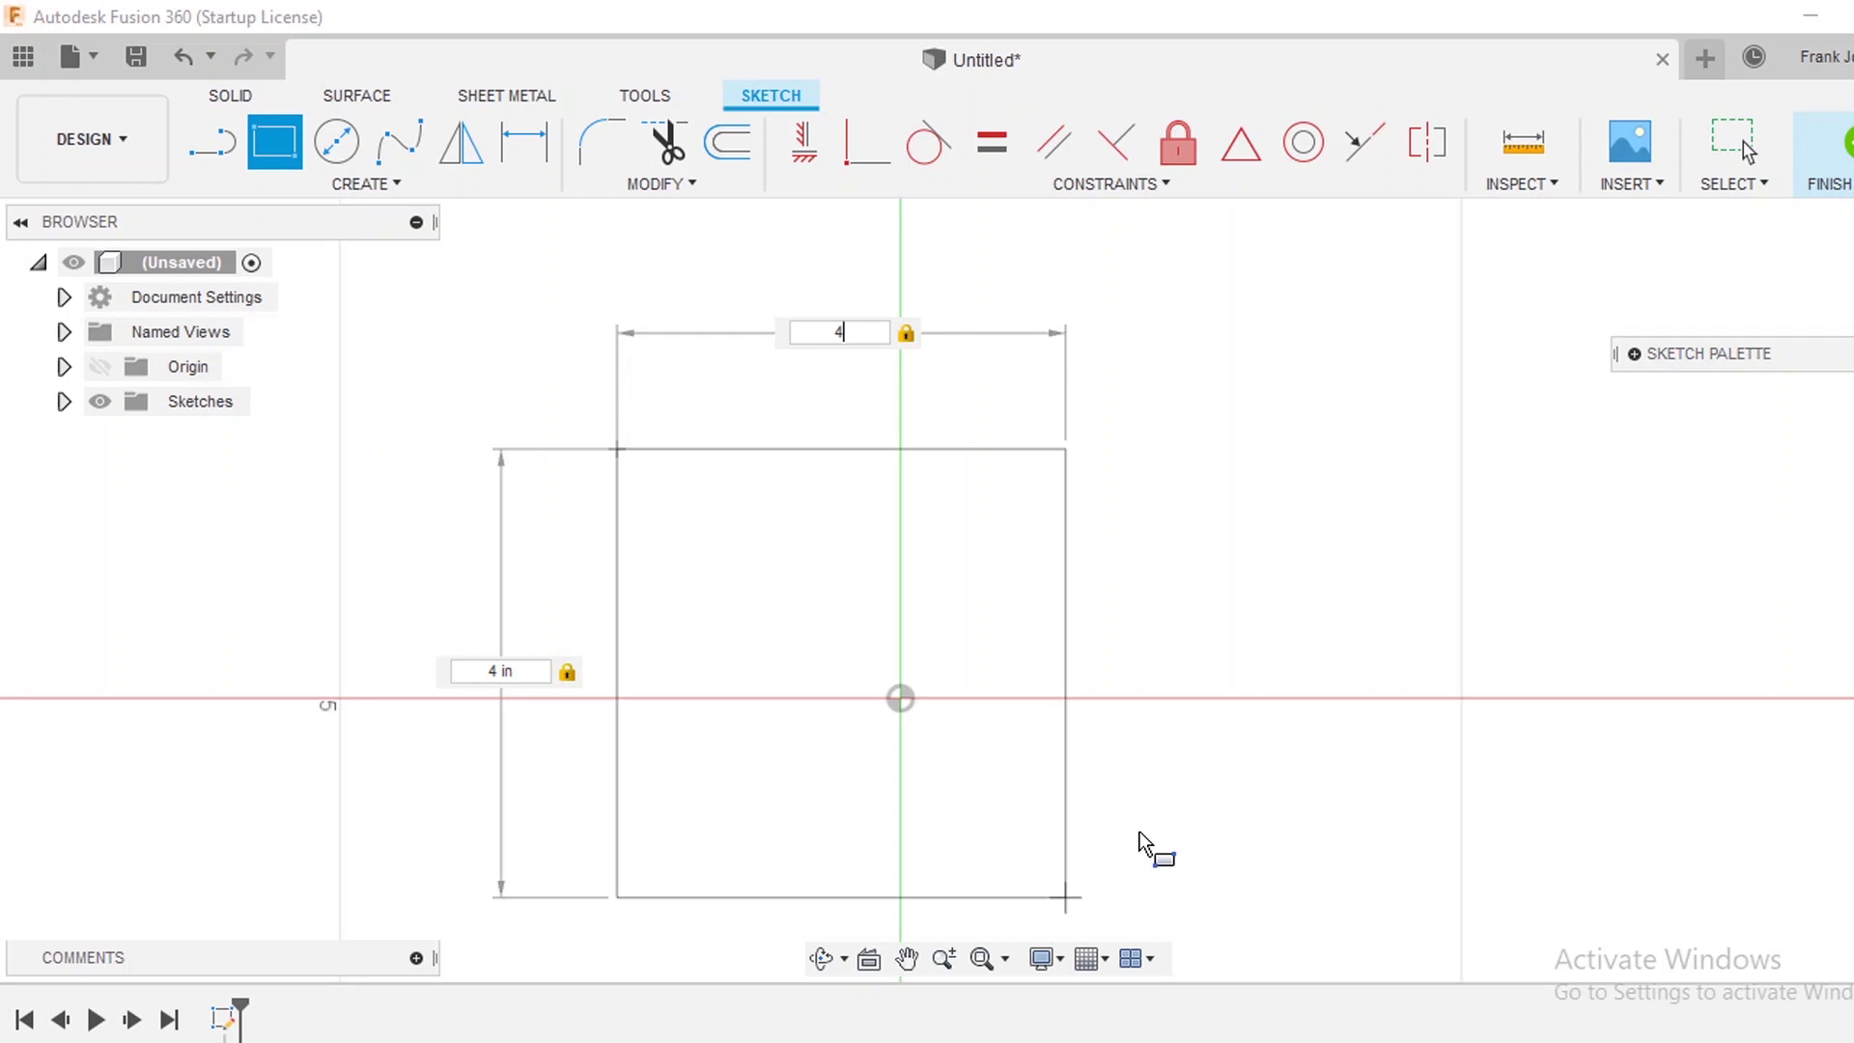
pyautogui.press('Return')
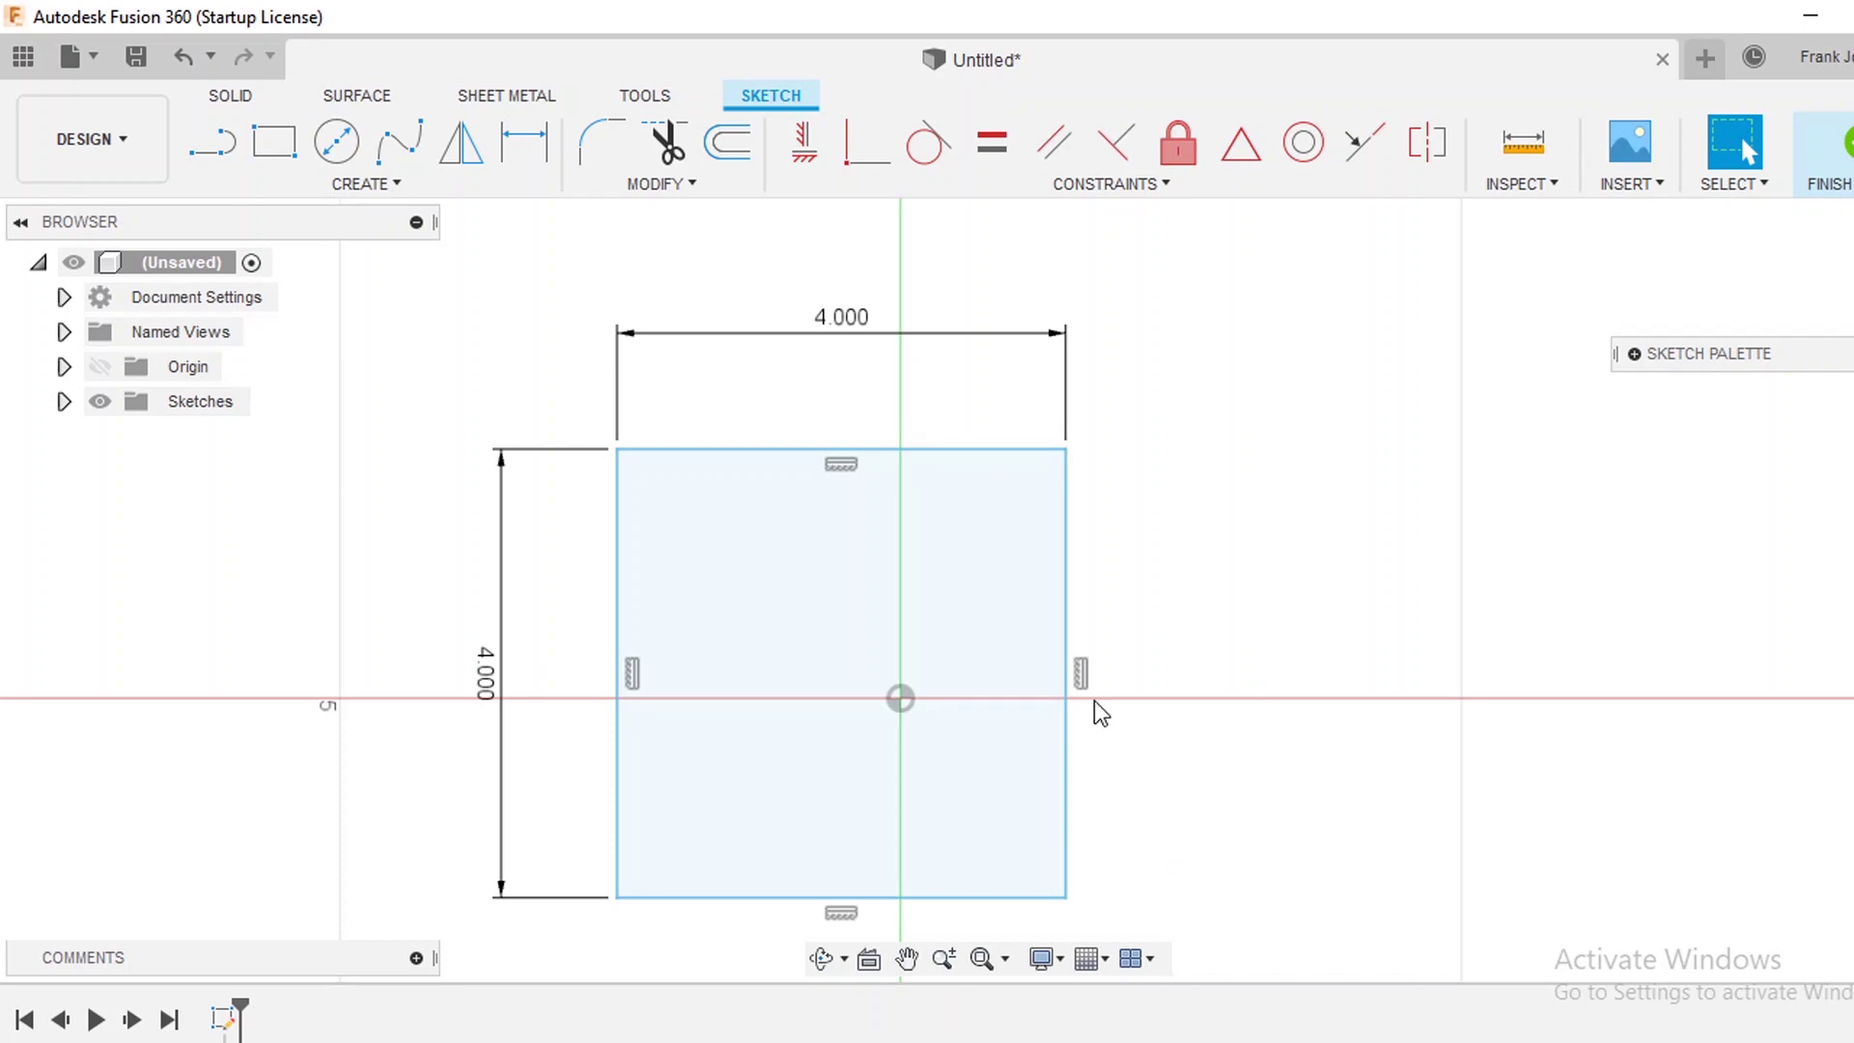
# Step: Change the square's width dimension to 5 in, then set it back to 4 in
pyautogui.doubleClick(849, 324)
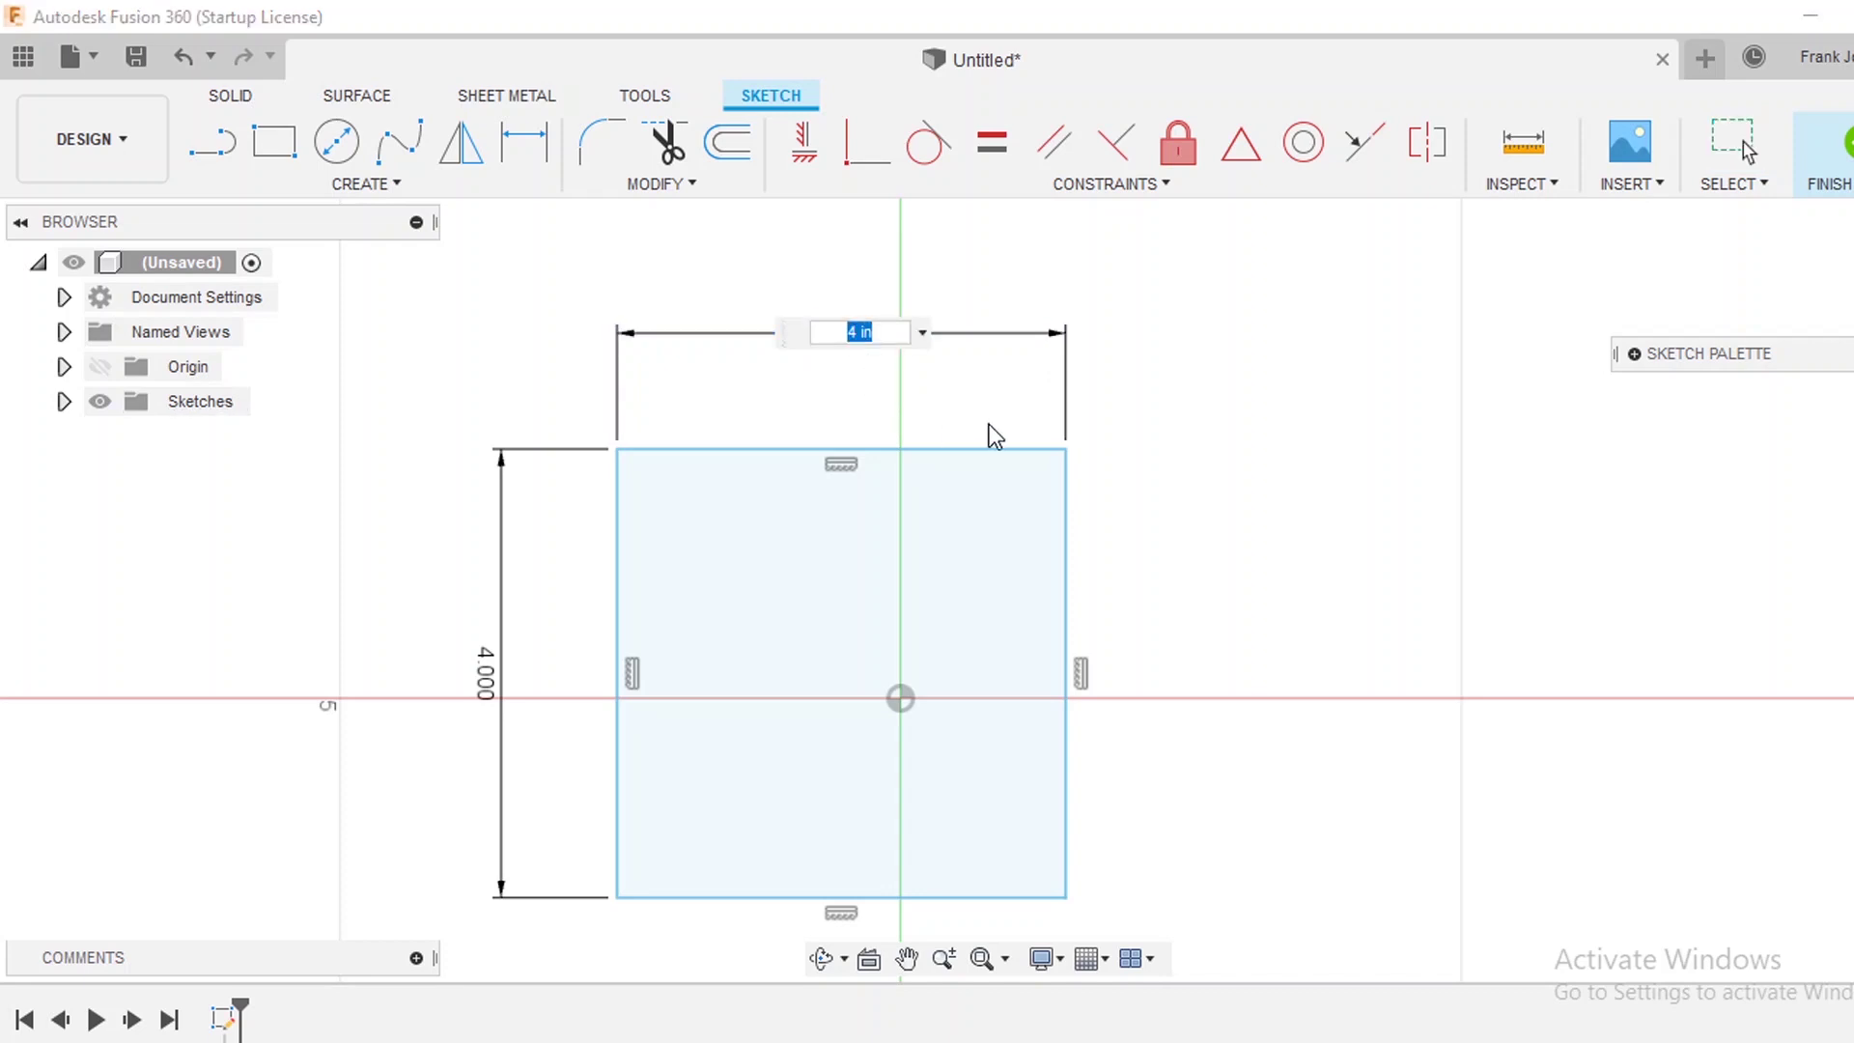
pyautogui.write('5')
pyautogui.press('Return')
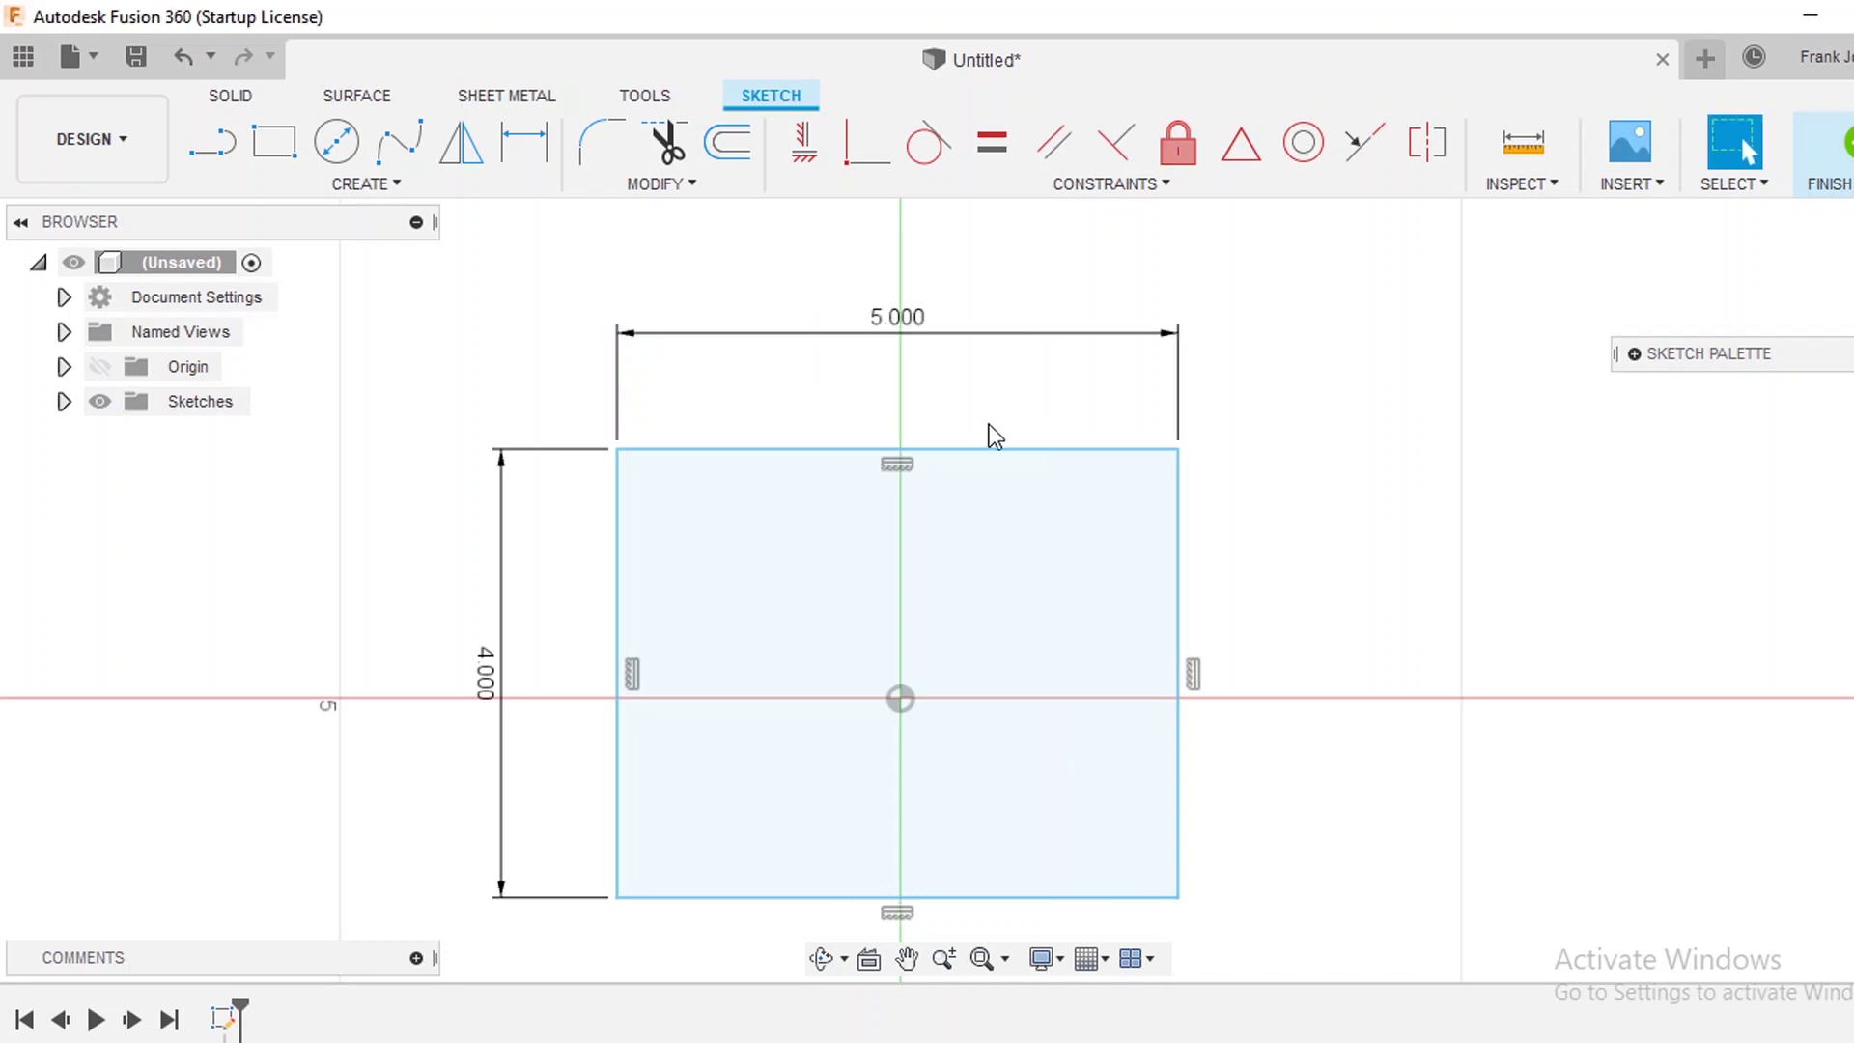
pyautogui.doubleClick(896, 316)
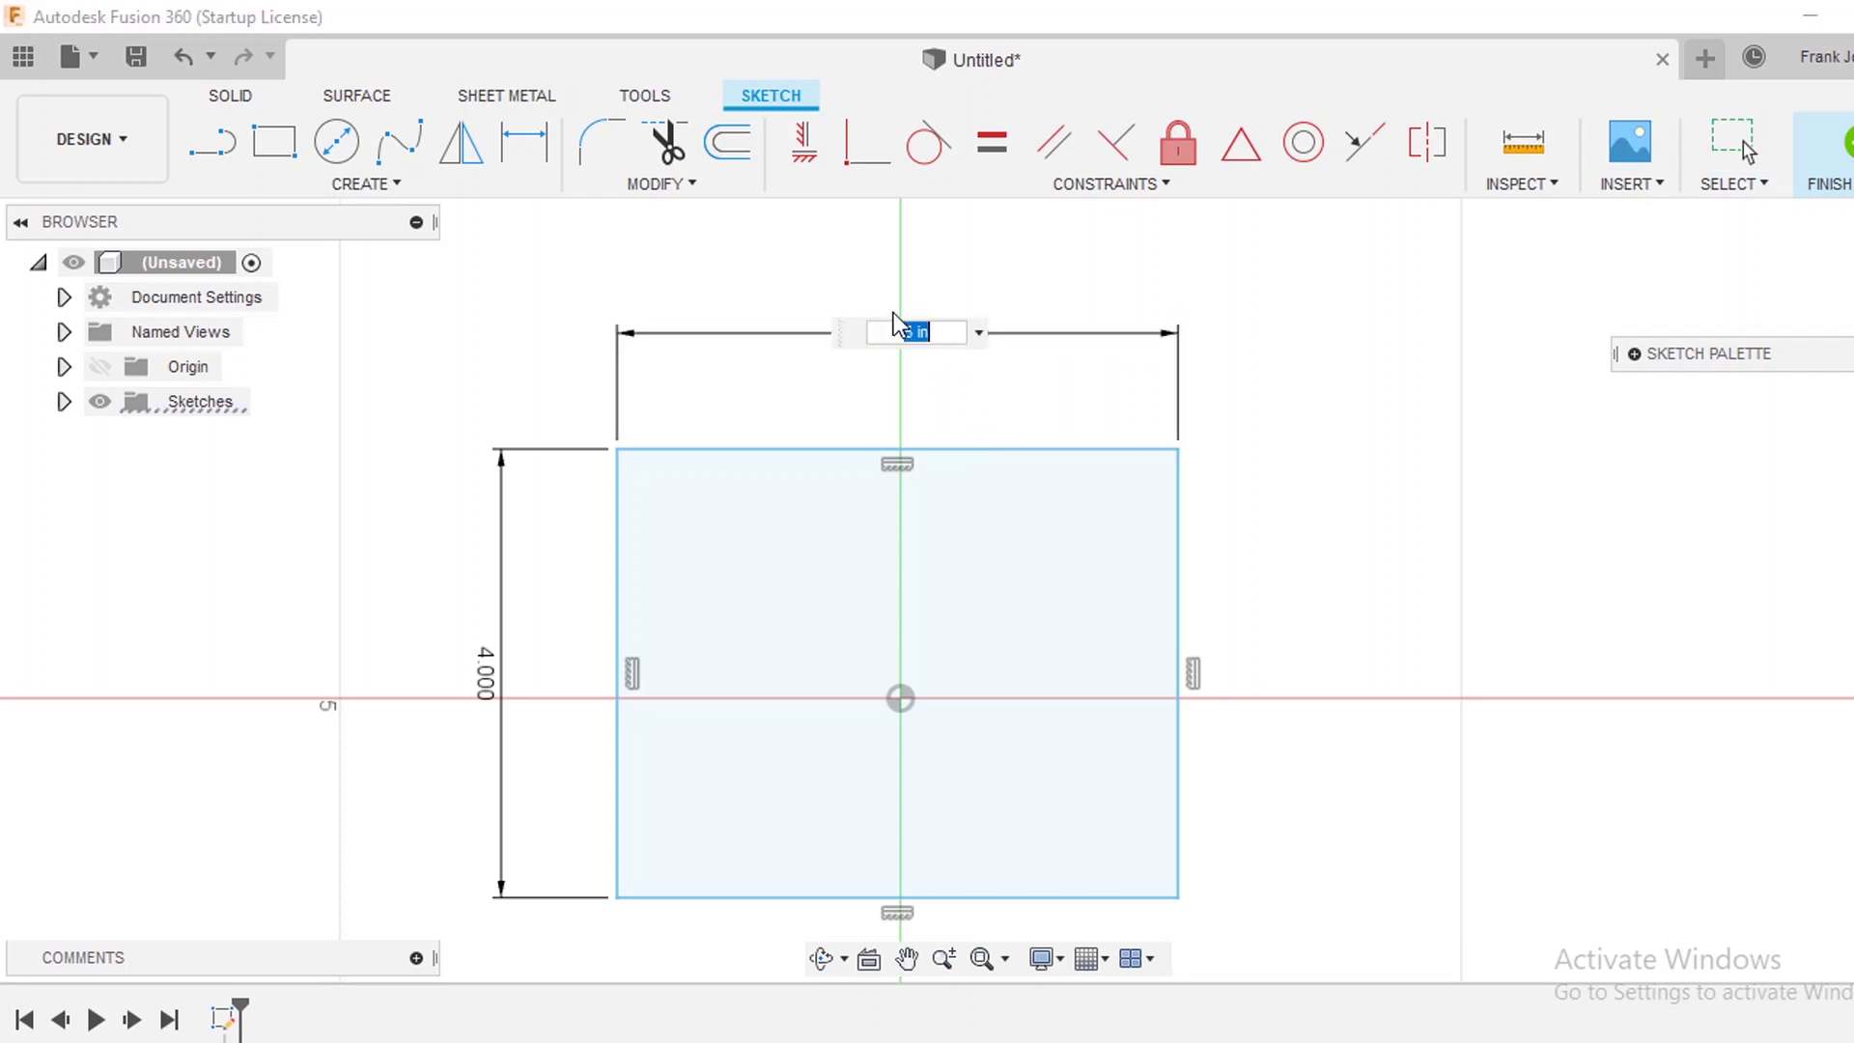
pyautogui.write('4')
pyautogui.press('Return')
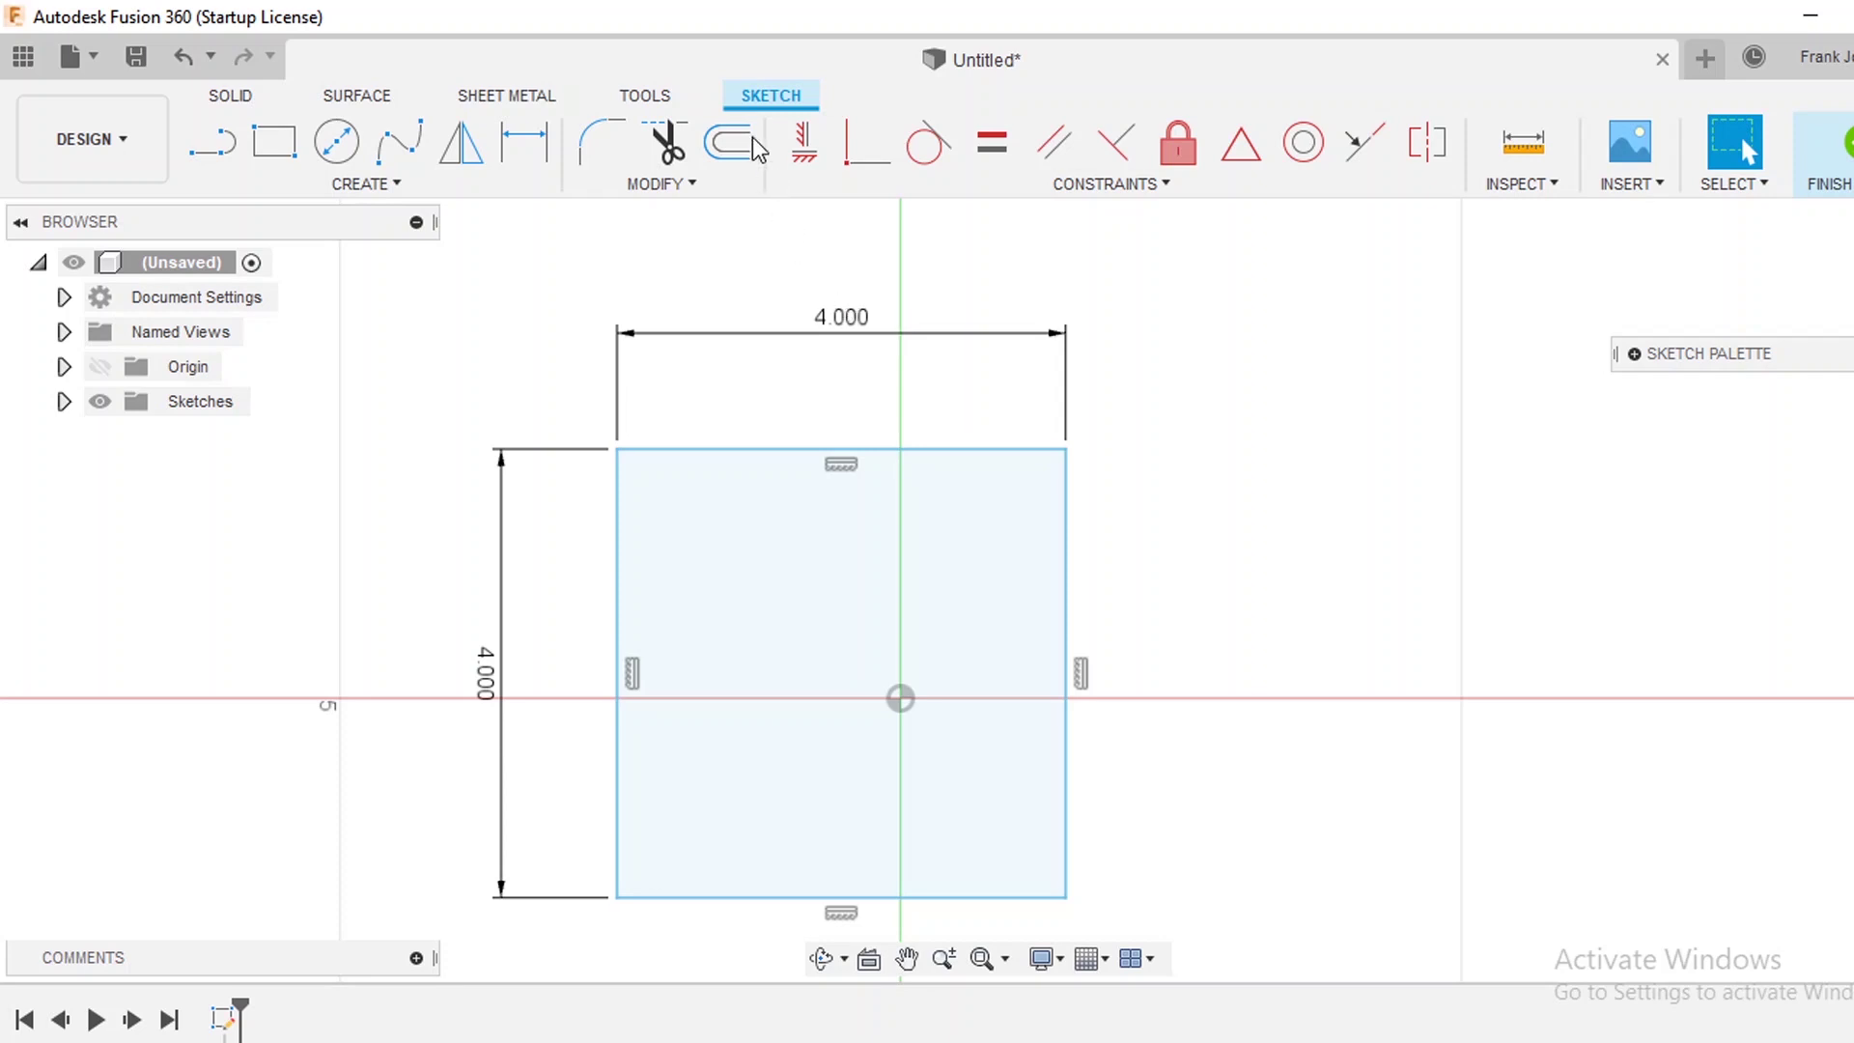
# Step: Offset the 4 in square's outline 0.5 in inward to form an inner square
pyautogui.click(727, 142)
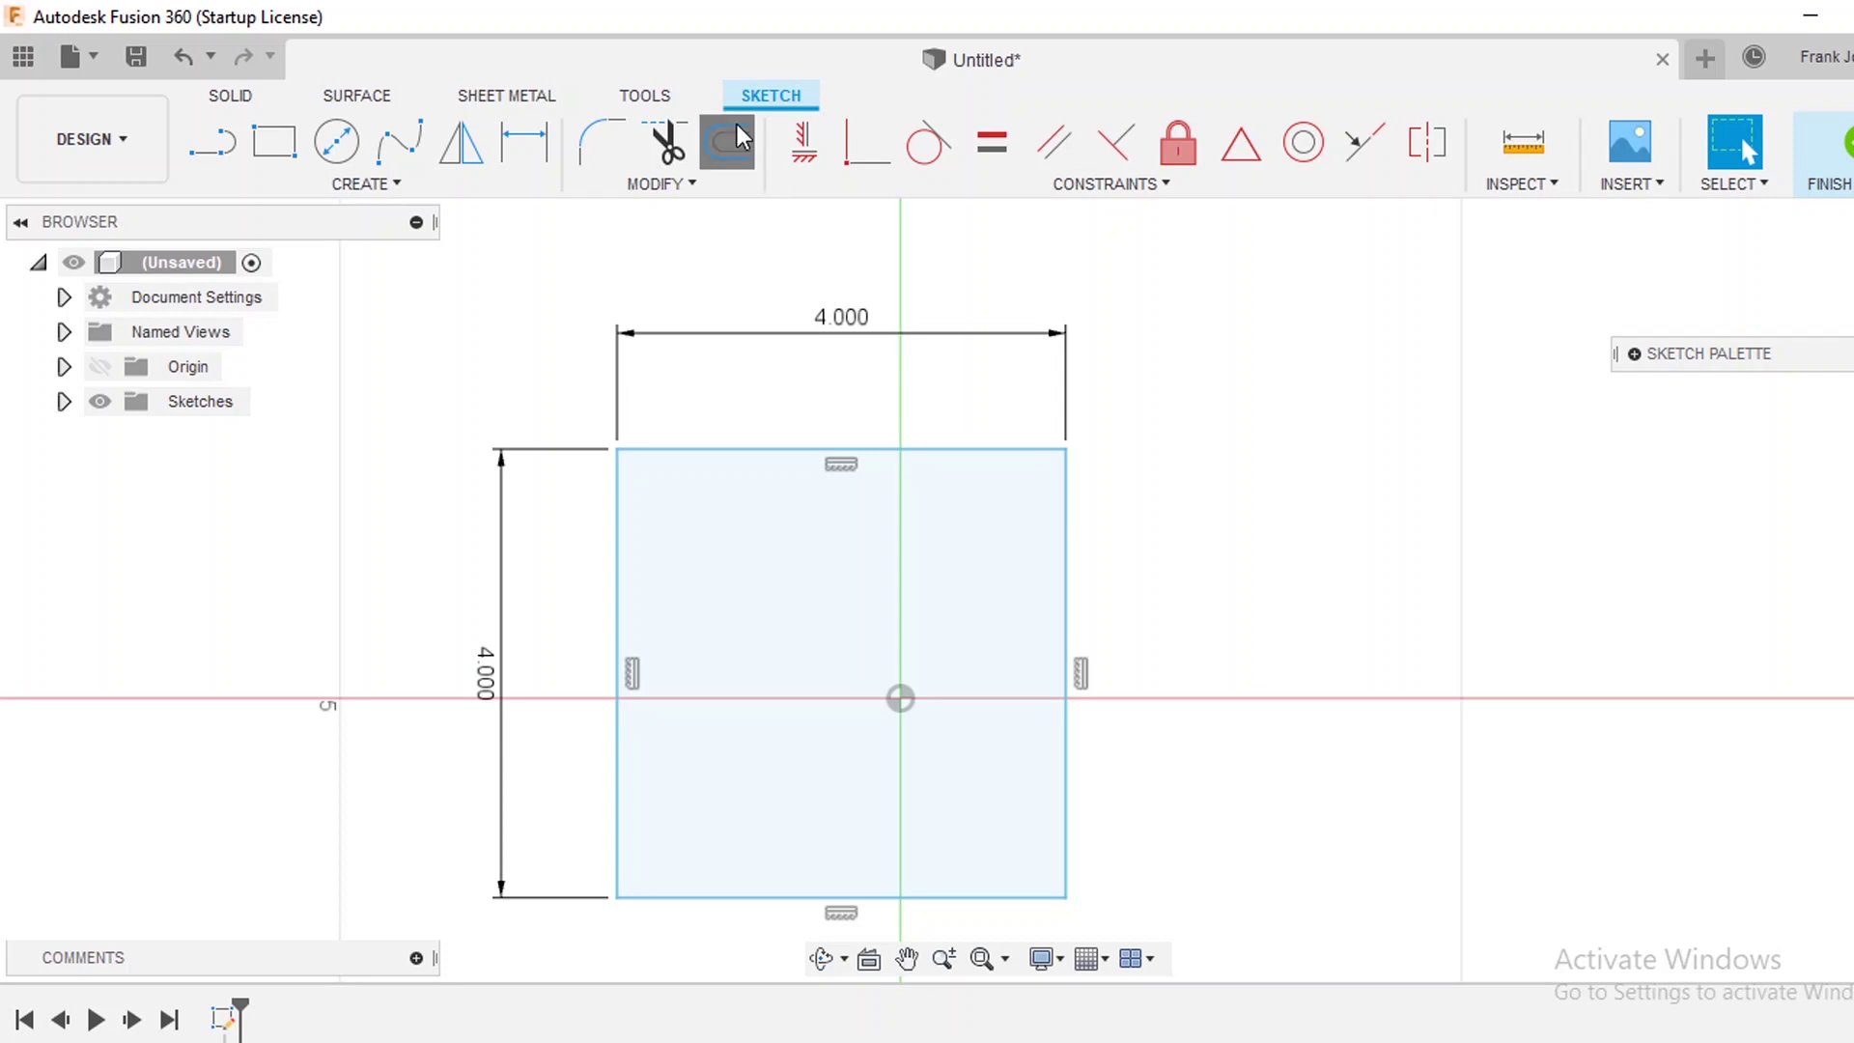
pyautogui.click(785, 450)
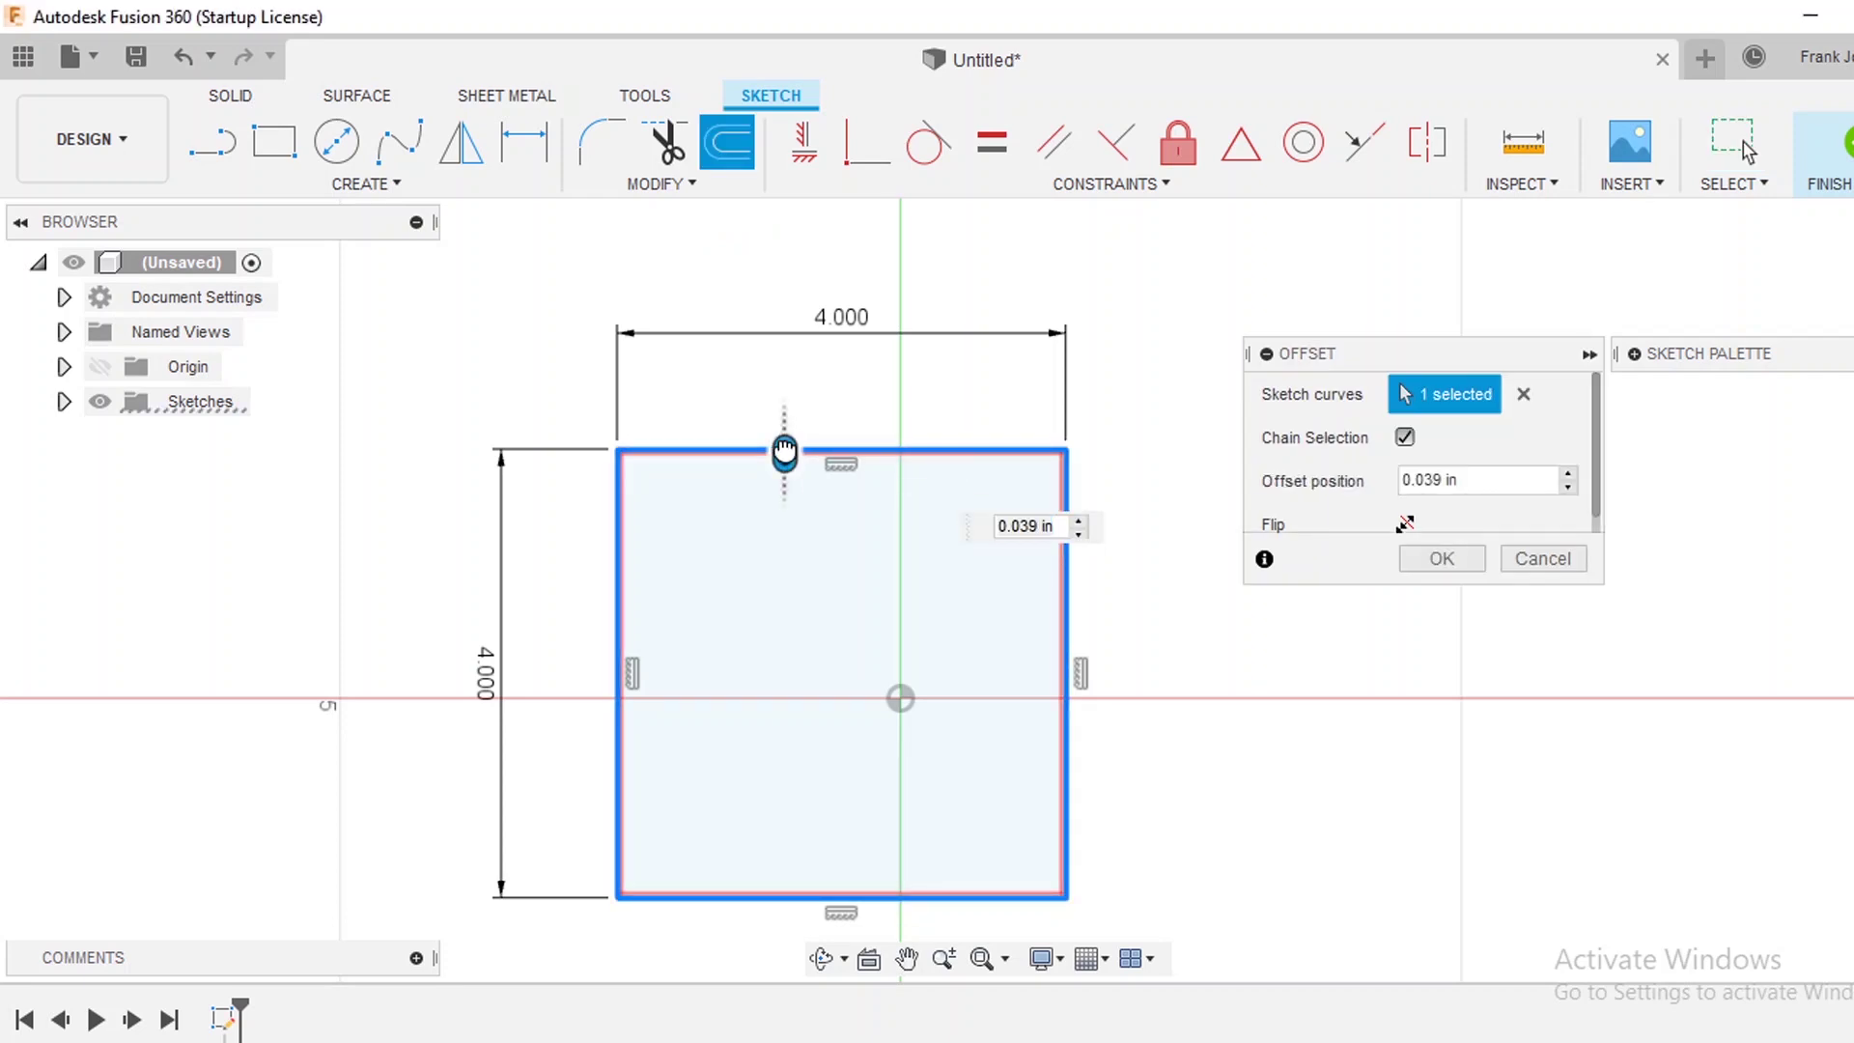
pyautogui.moveTo(784, 451); pyautogui.dragTo(780, 503)
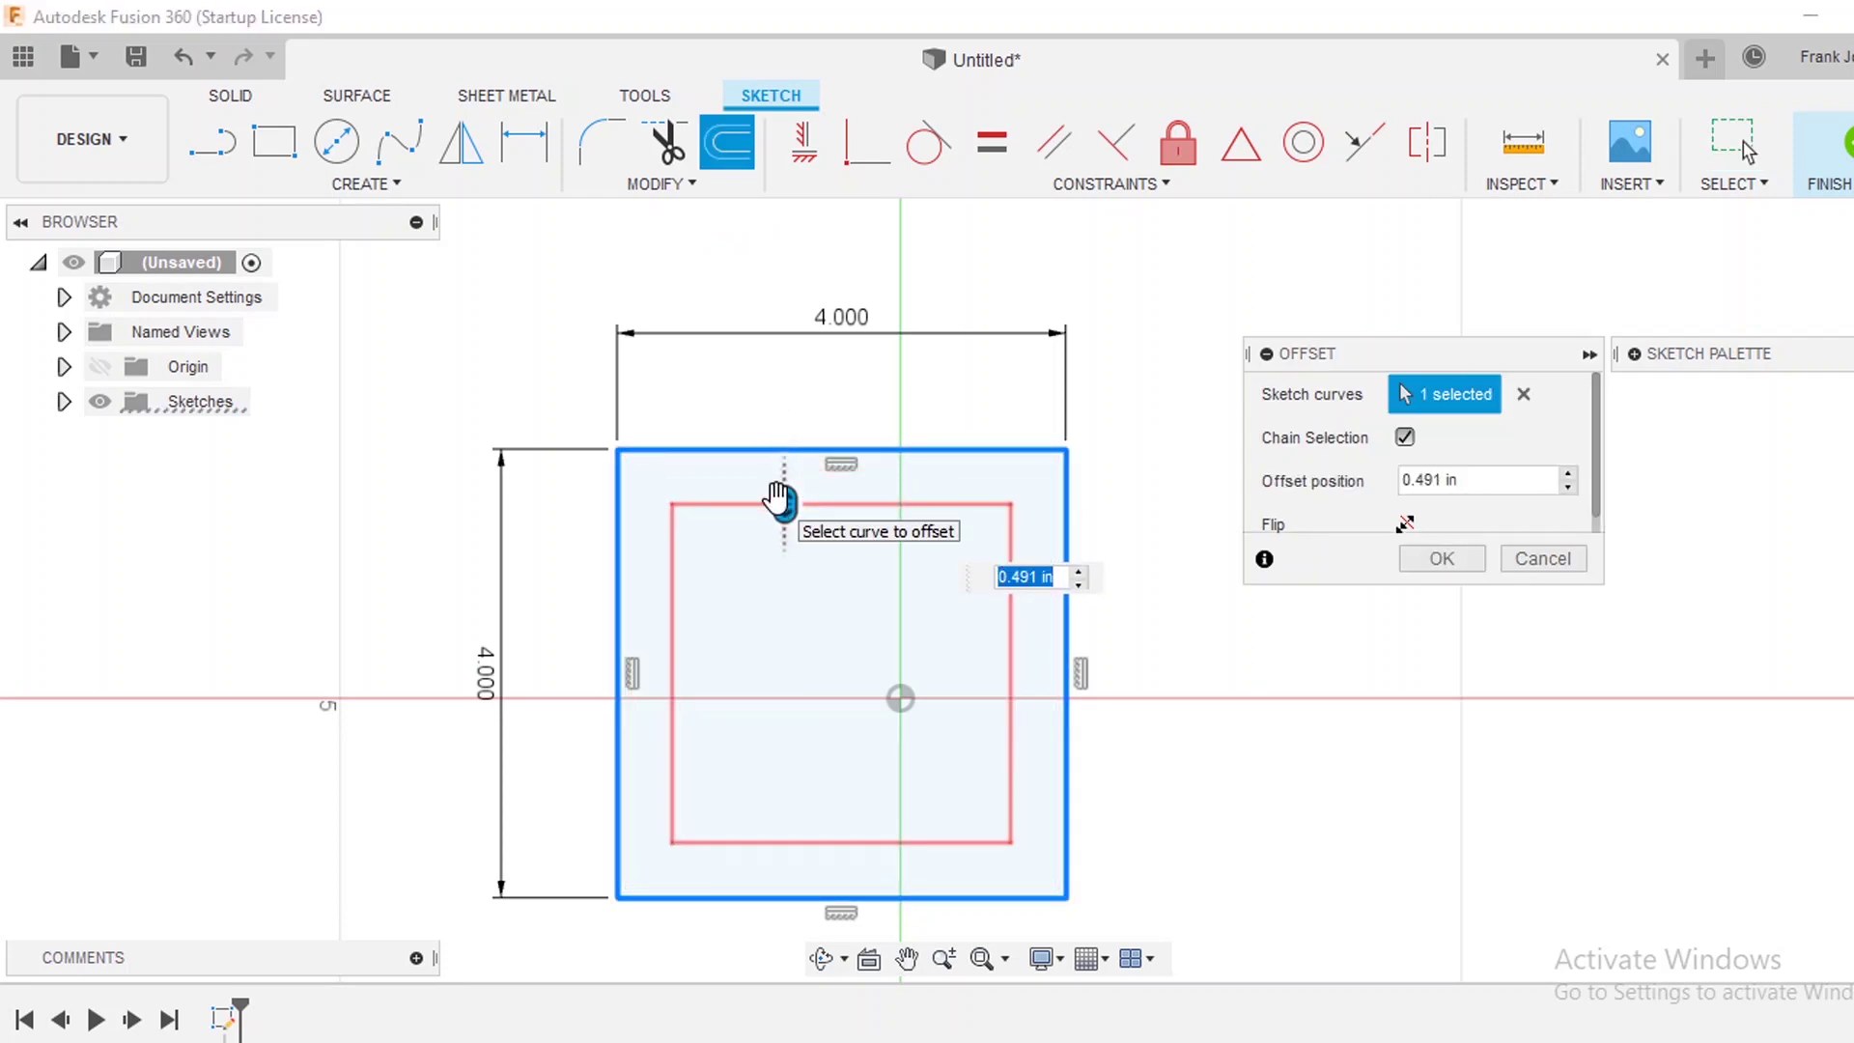
pyautogui.write('1')
pyautogui.press('BackSpace')
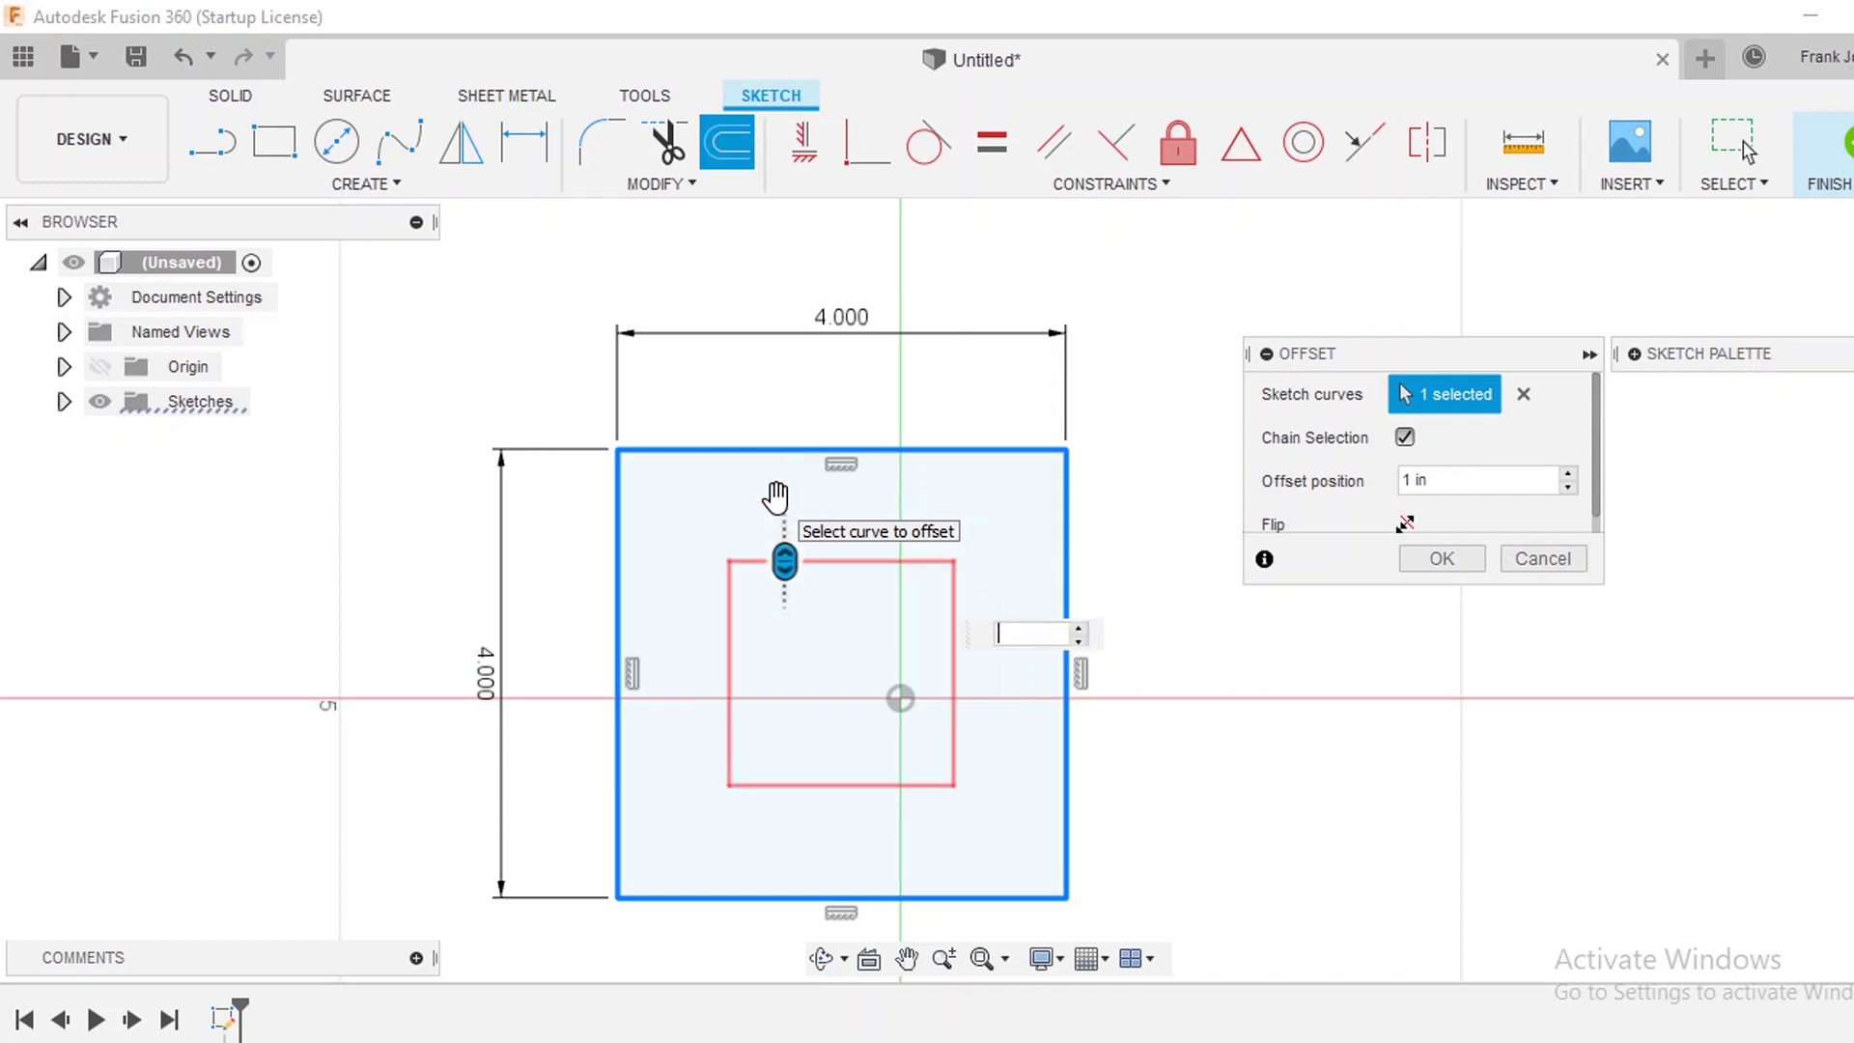
pyautogui.write('.5')
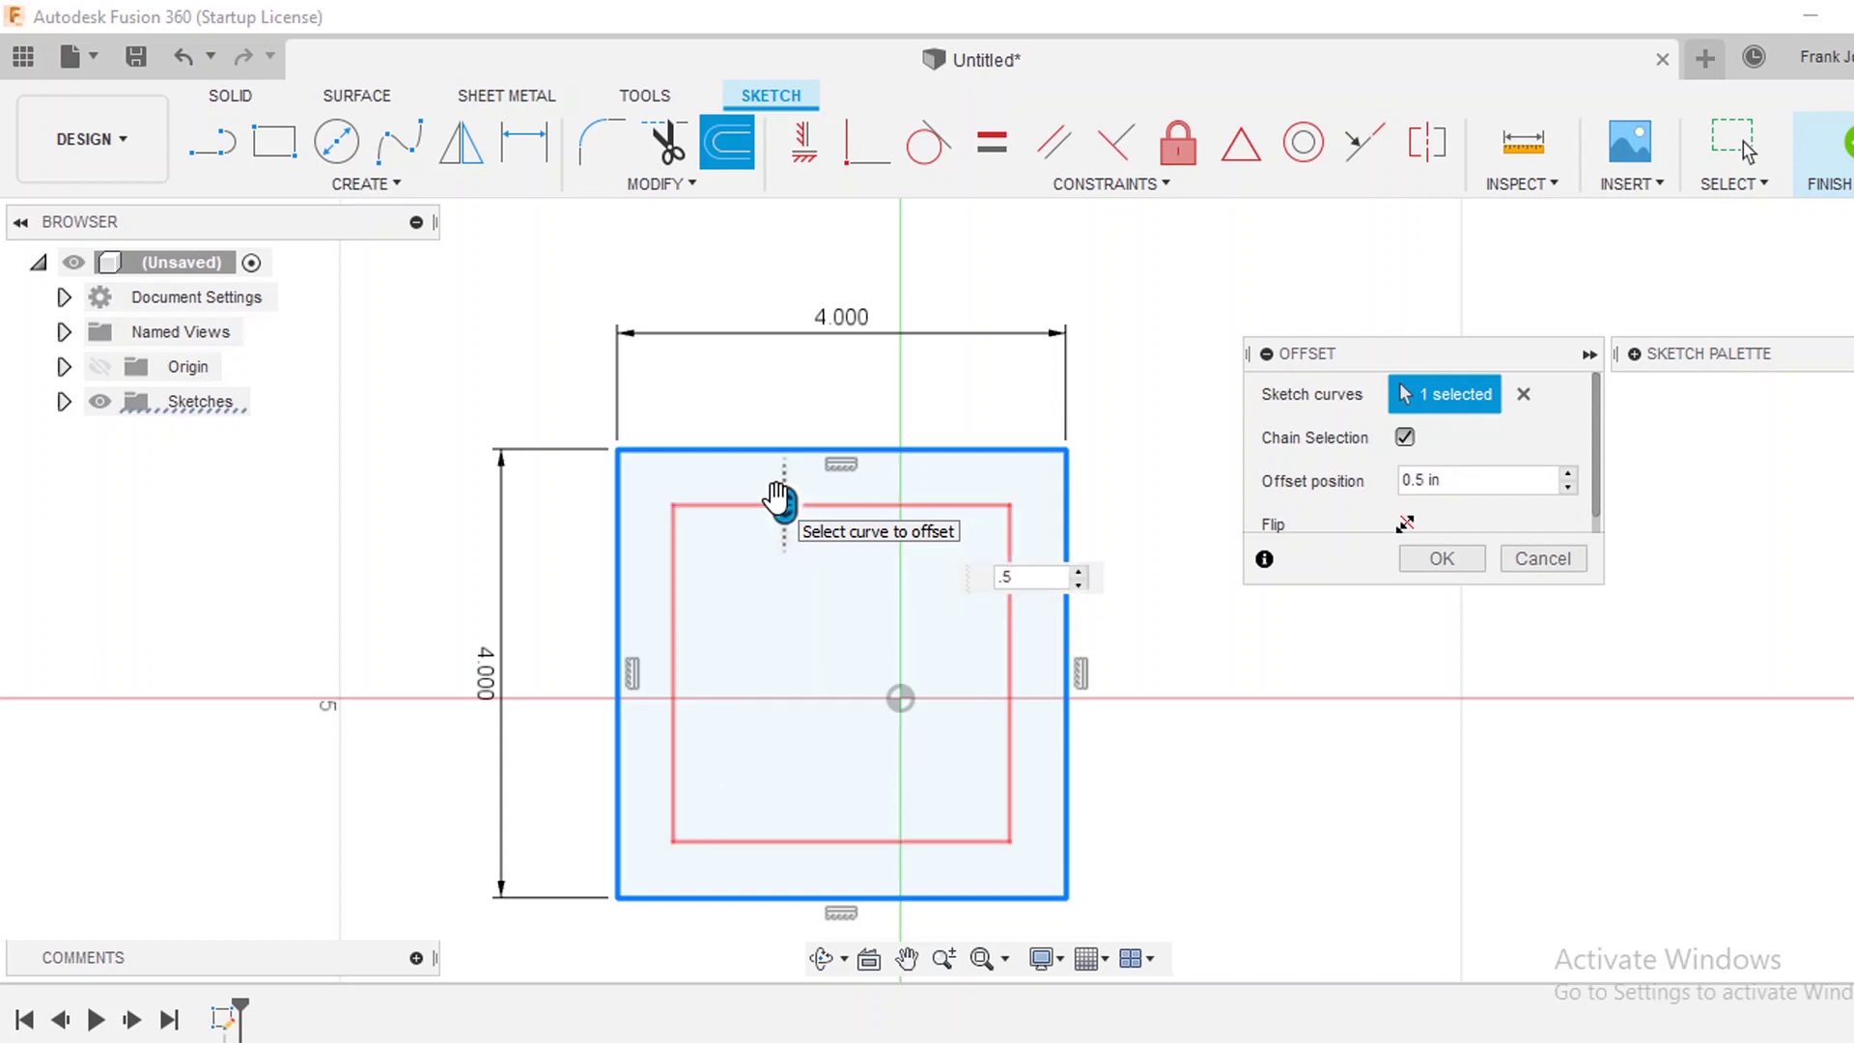
pyautogui.press('Return')
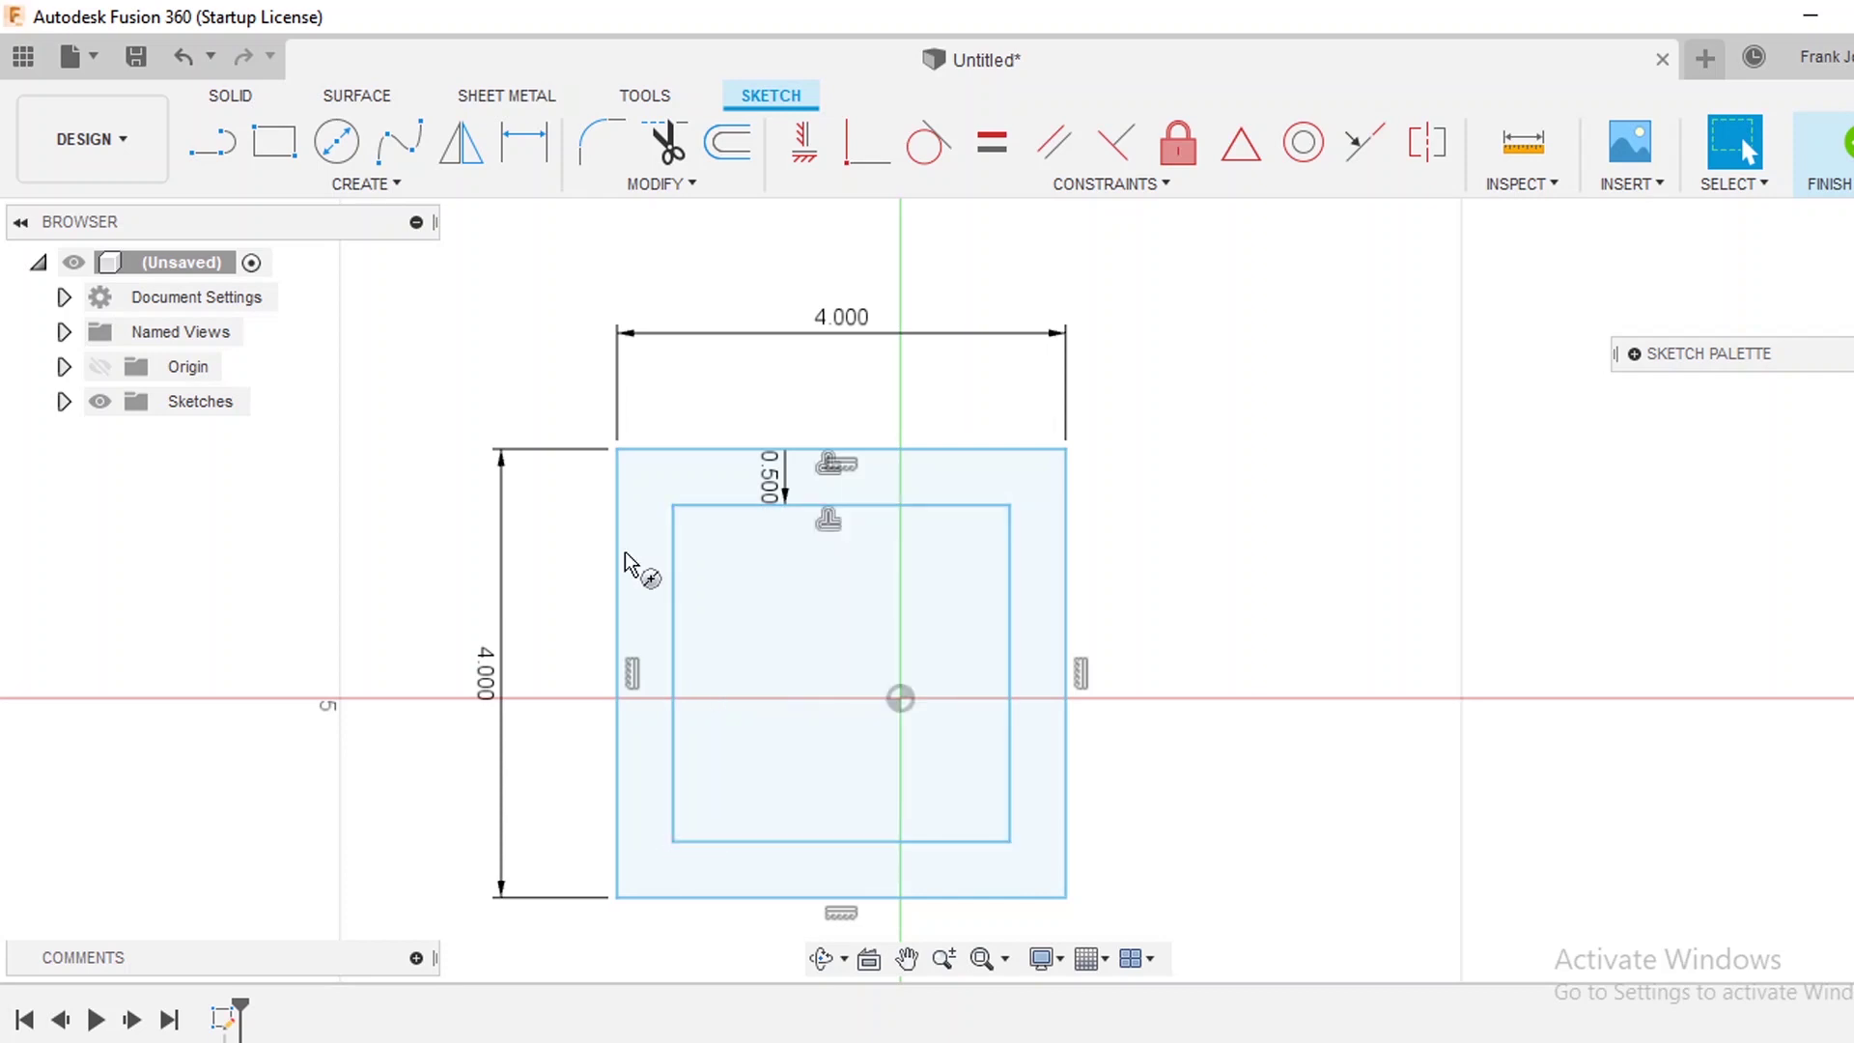
pyautogui.press('c')
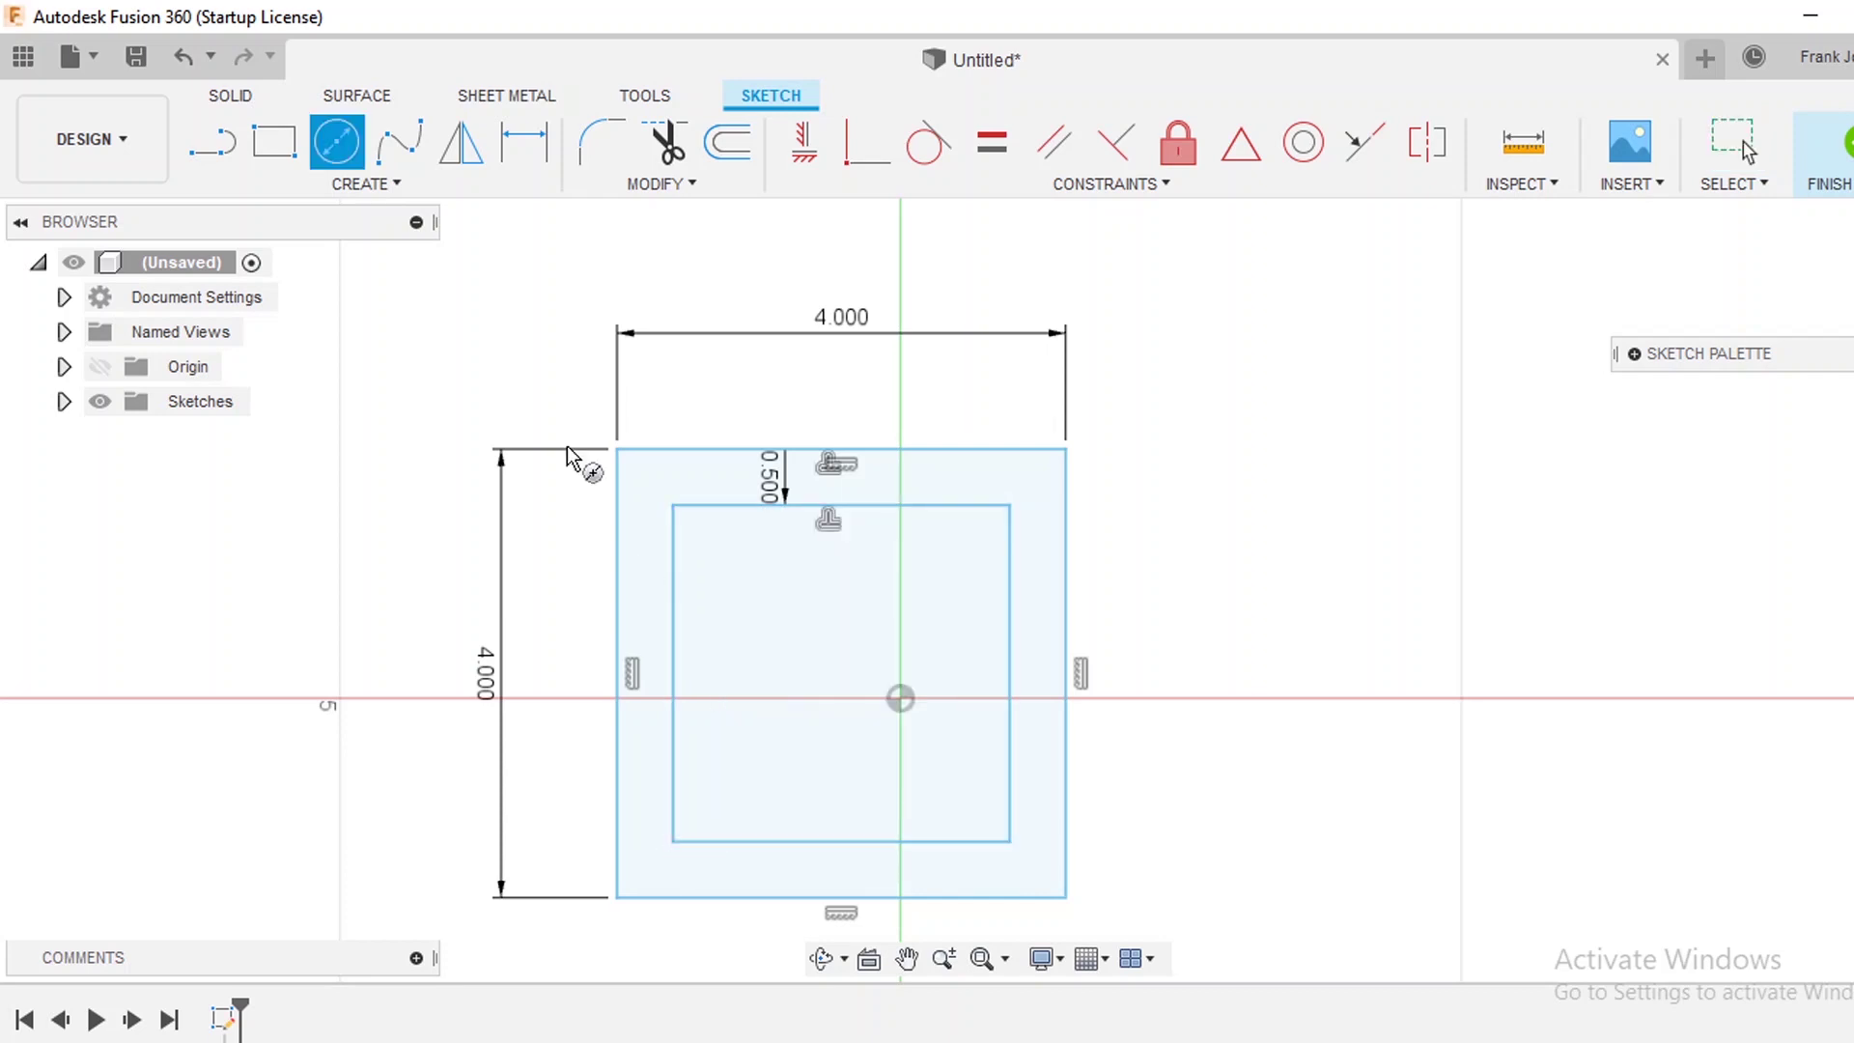
# Step: Place a 0.5 in diameter circle centred on the inner square's top-left corner
pyautogui.click(673, 506)
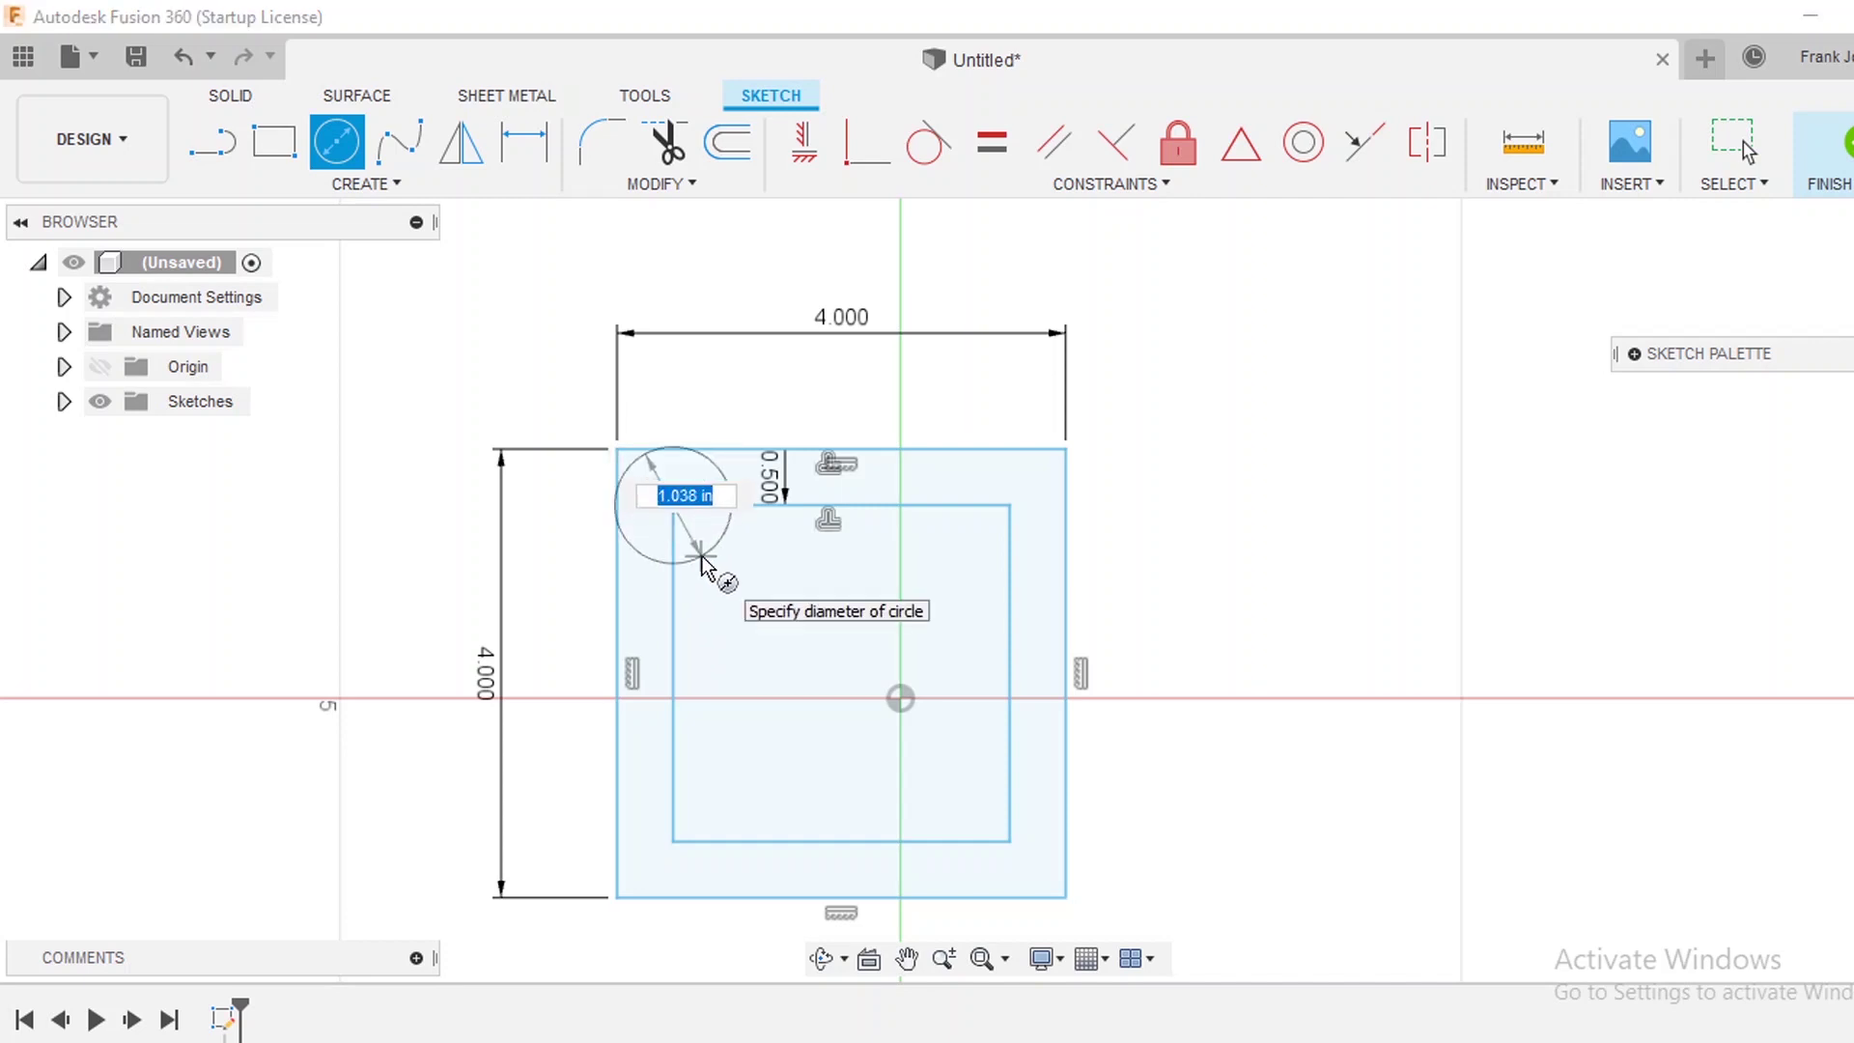
pyautogui.write('.5')
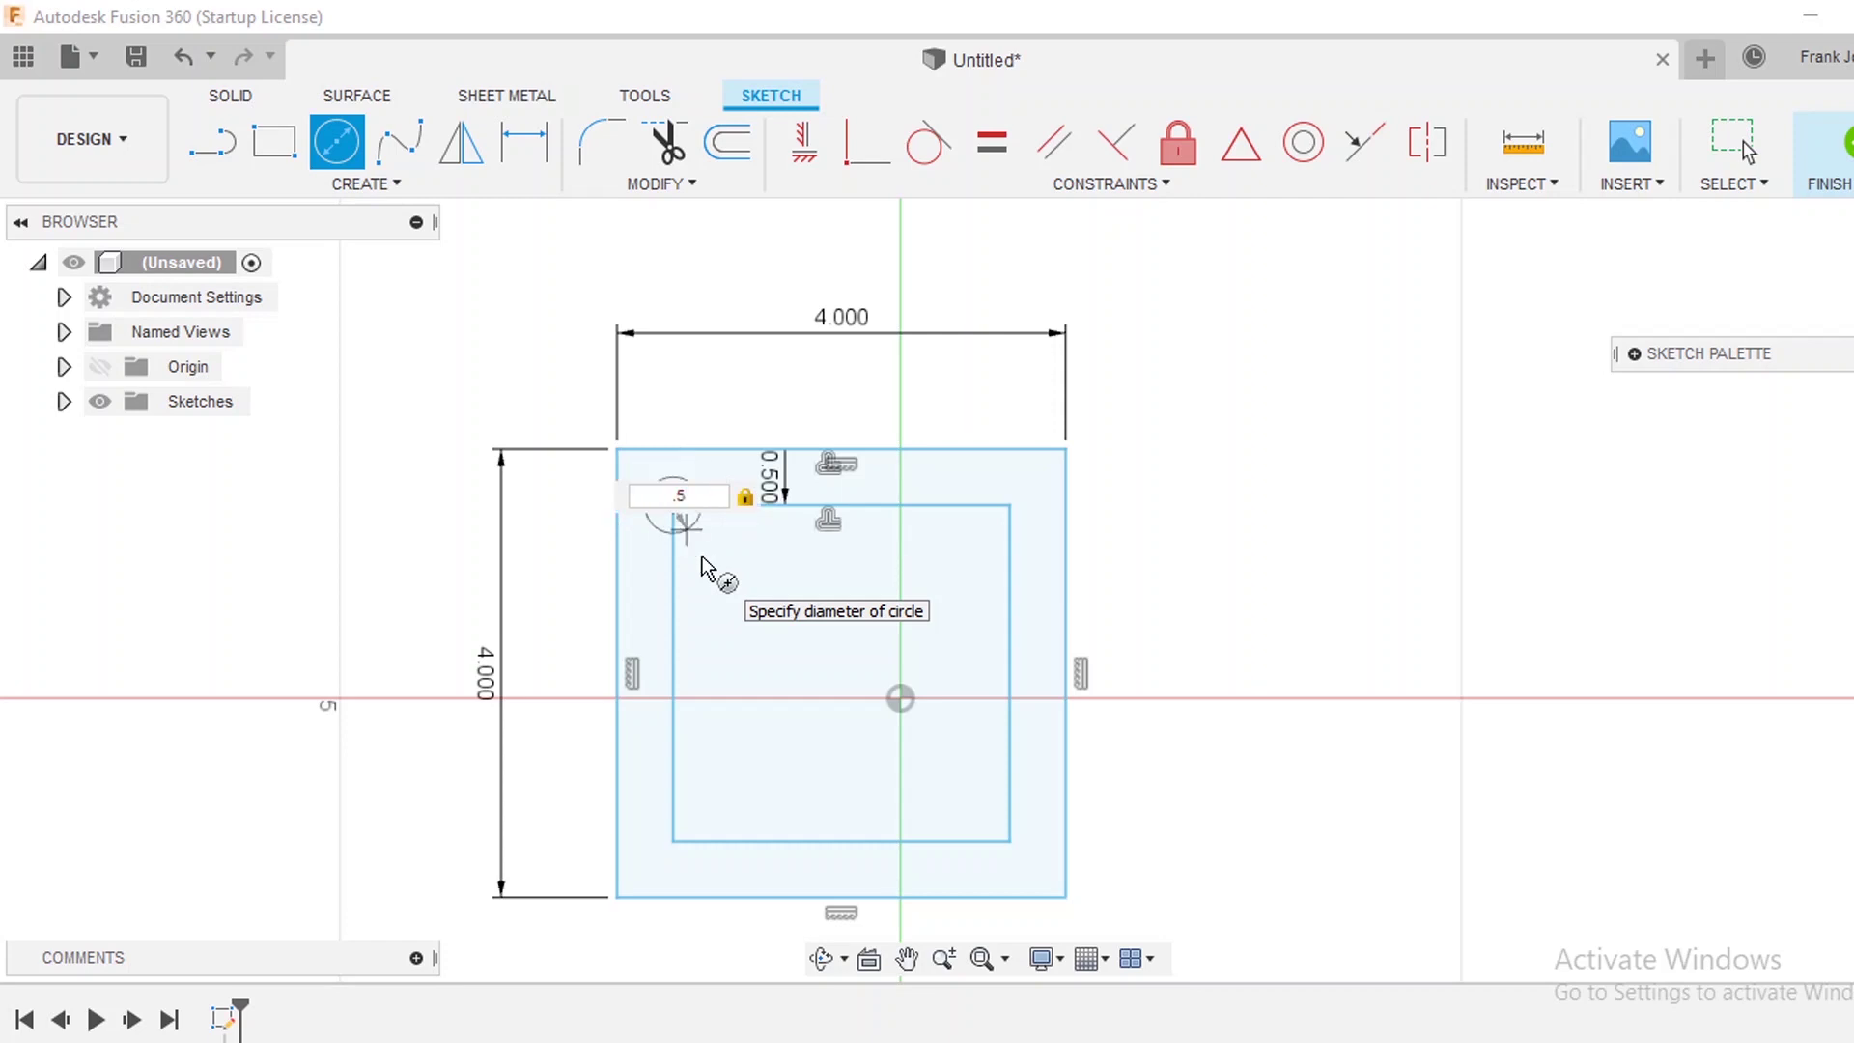
pyautogui.press('Return')
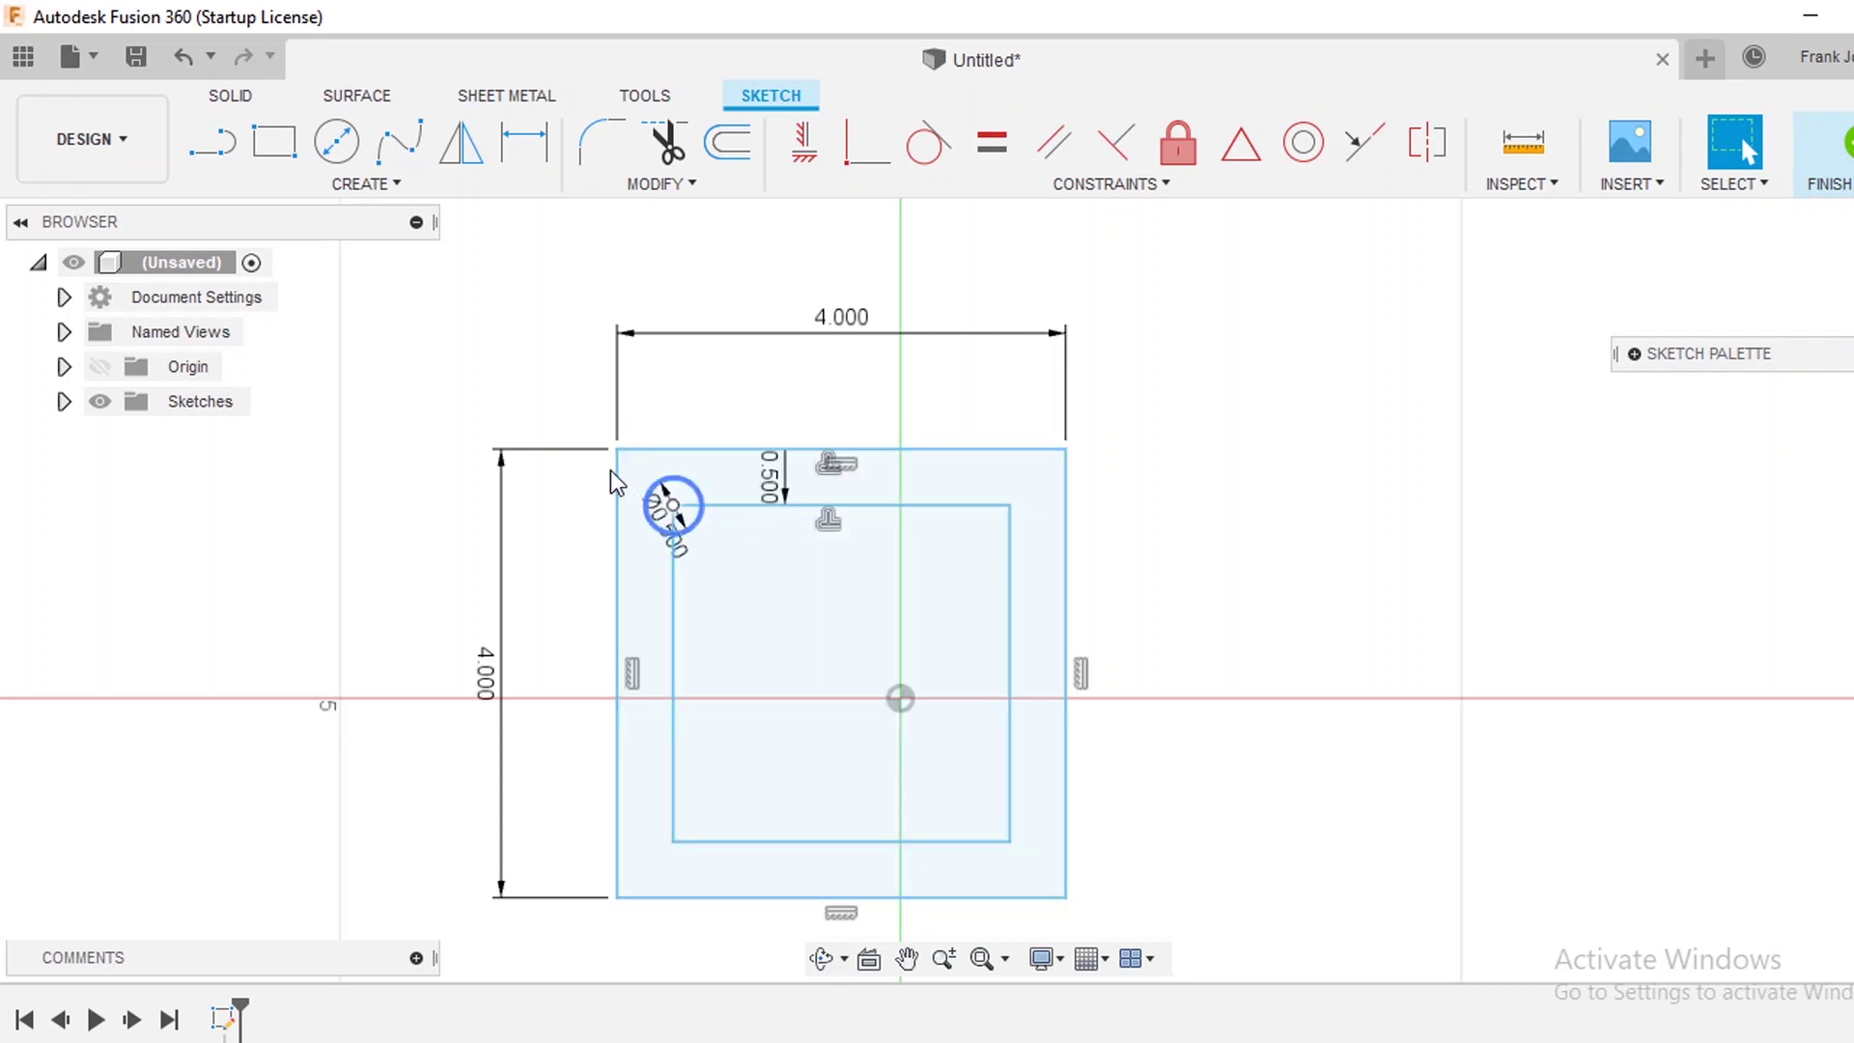
# Step: Copy the 0.5 in circle point-to-point onto the inner square's top-right corner
pyautogui.click(693, 483)
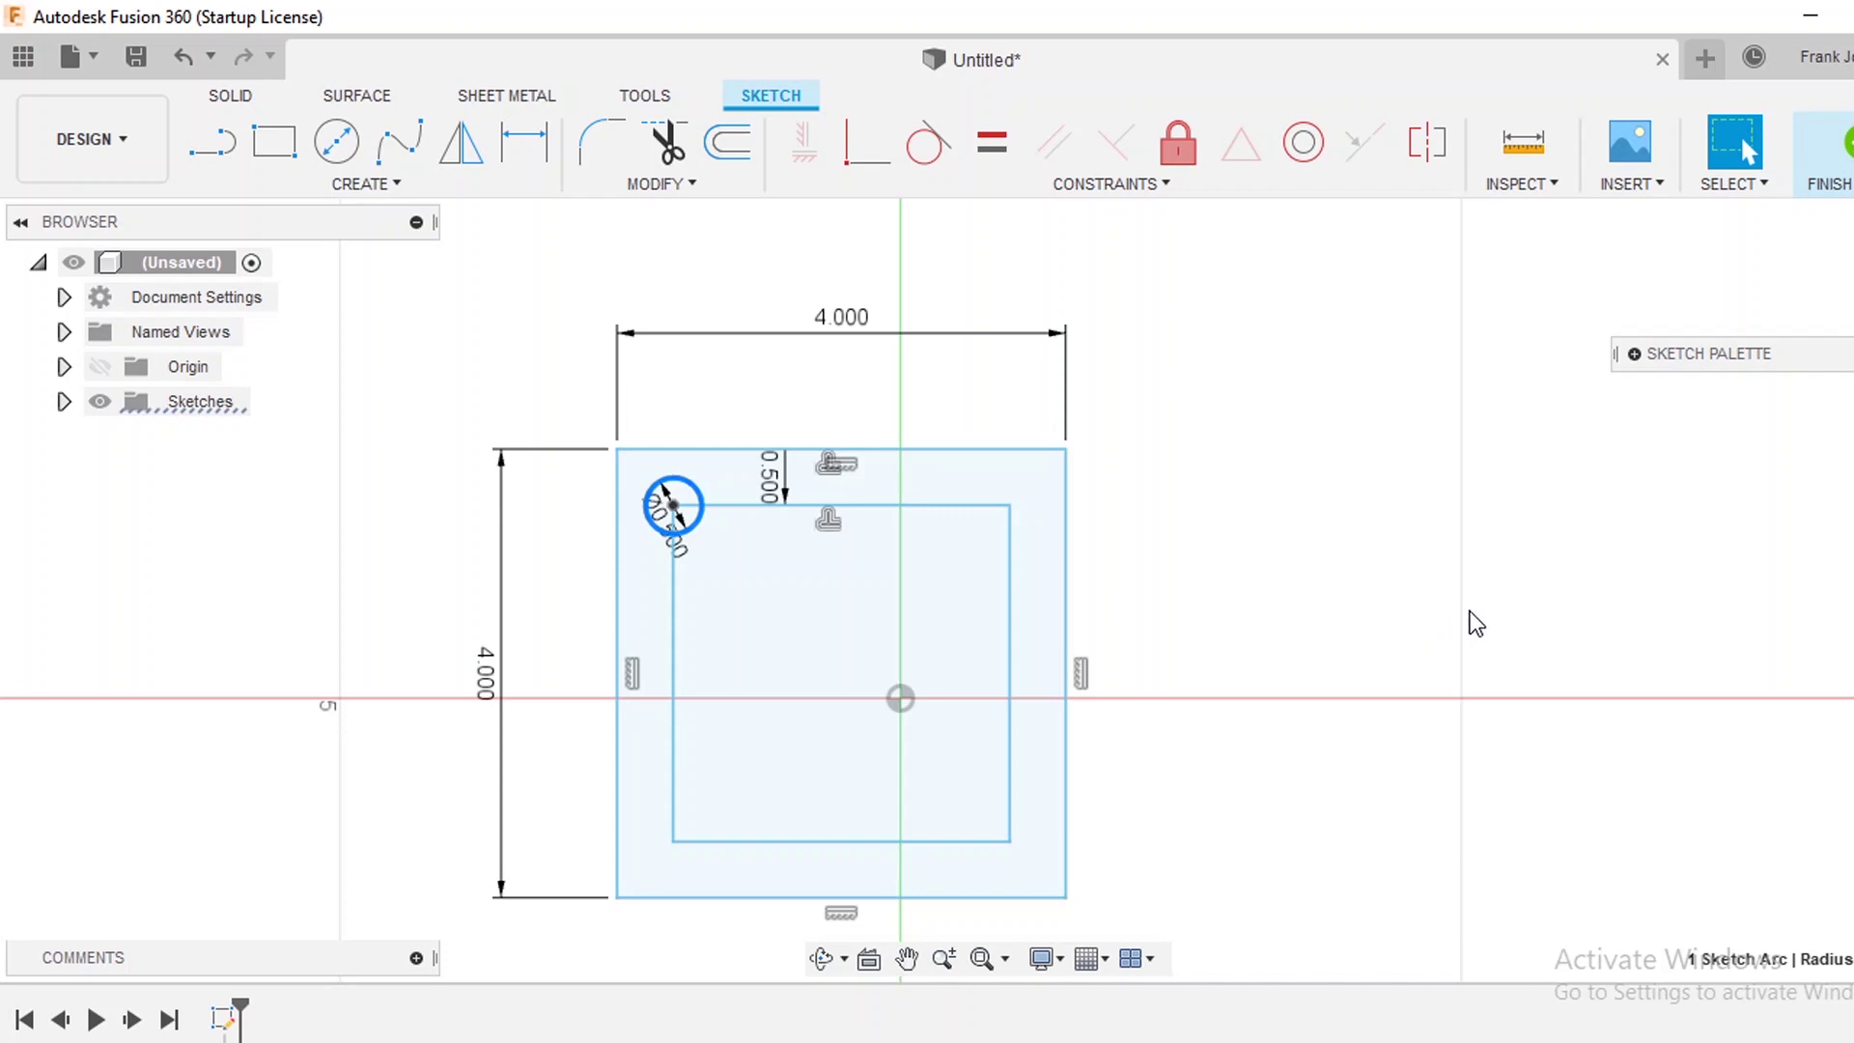
pyautogui.press('m')
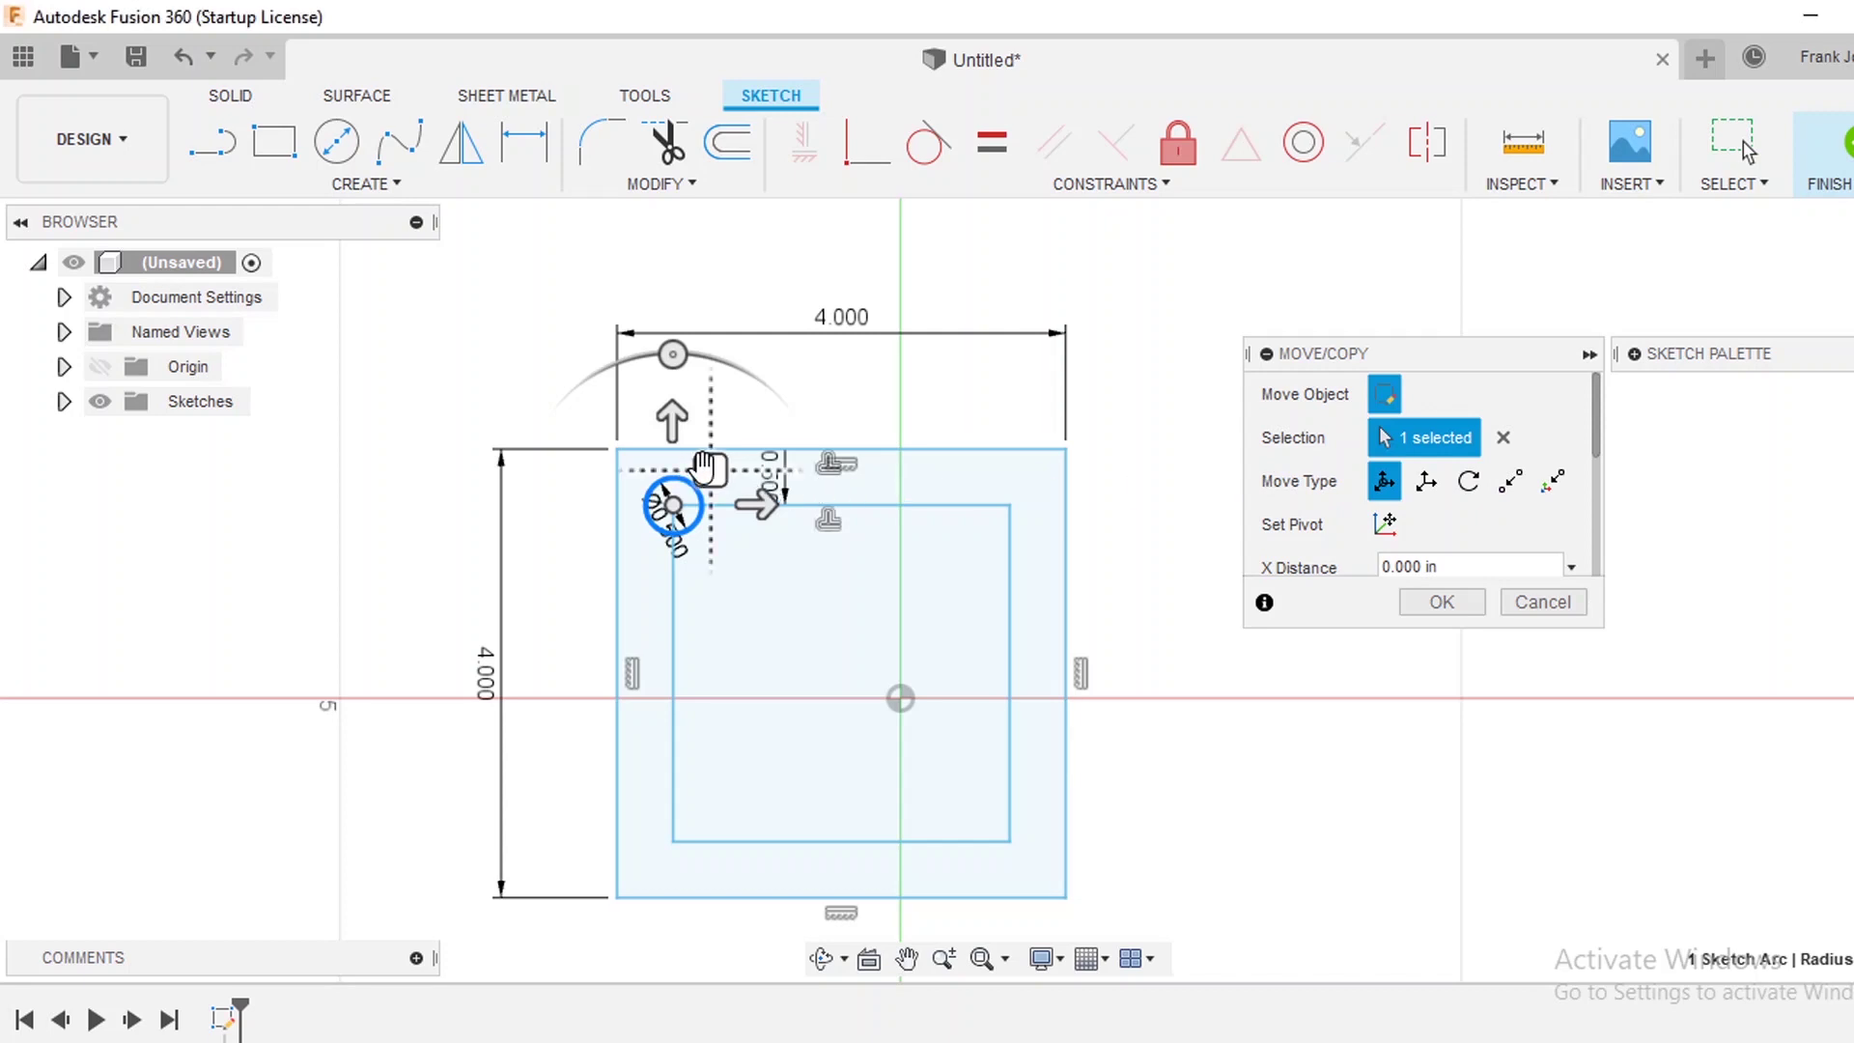
pyautogui.moveTo(693, 470)
pyautogui.mouseDown()
pyautogui.moveTo(832, 505)
pyautogui.moveTo(437, 537)
pyautogui.moveTo(739, 487)
pyautogui.moveTo(841, 426)
pyautogui.moveTo(734, 311)
pyautogui.moveTo(731, 328)
pyautogui.mouseUp()
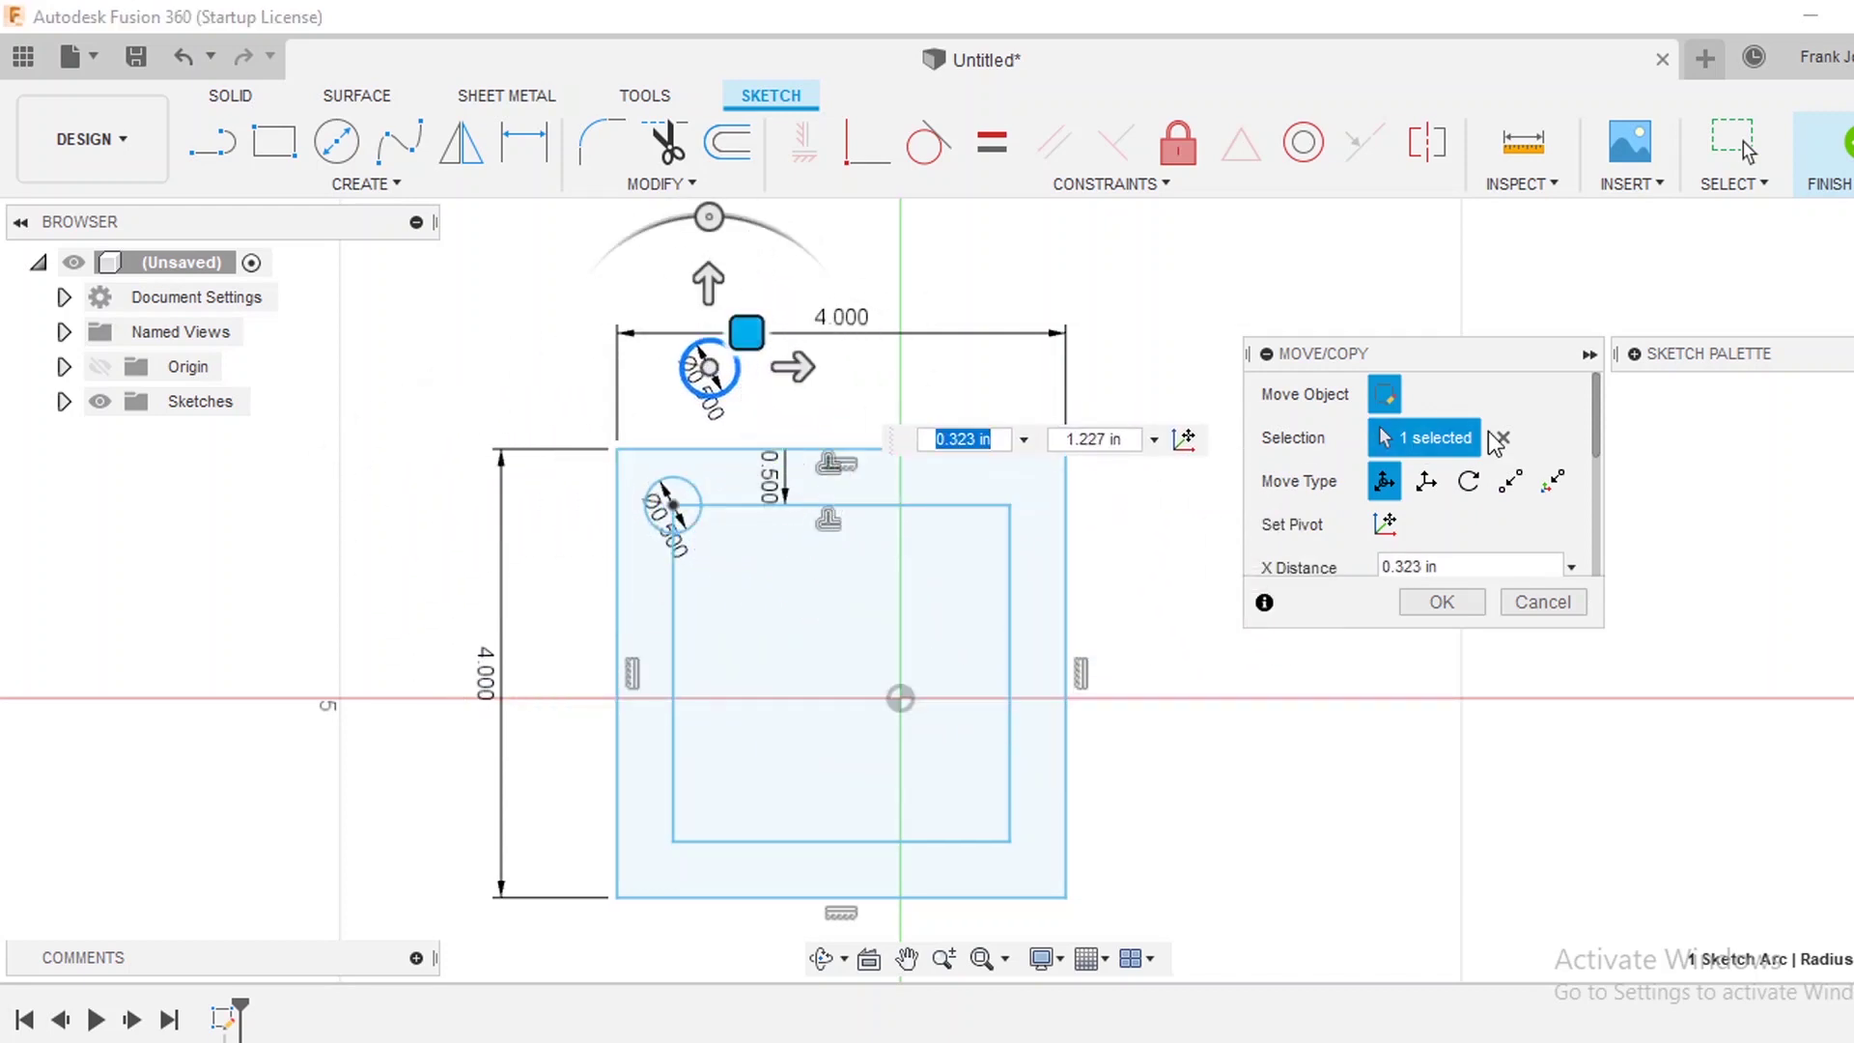
pyautogui.click(1508, 489)
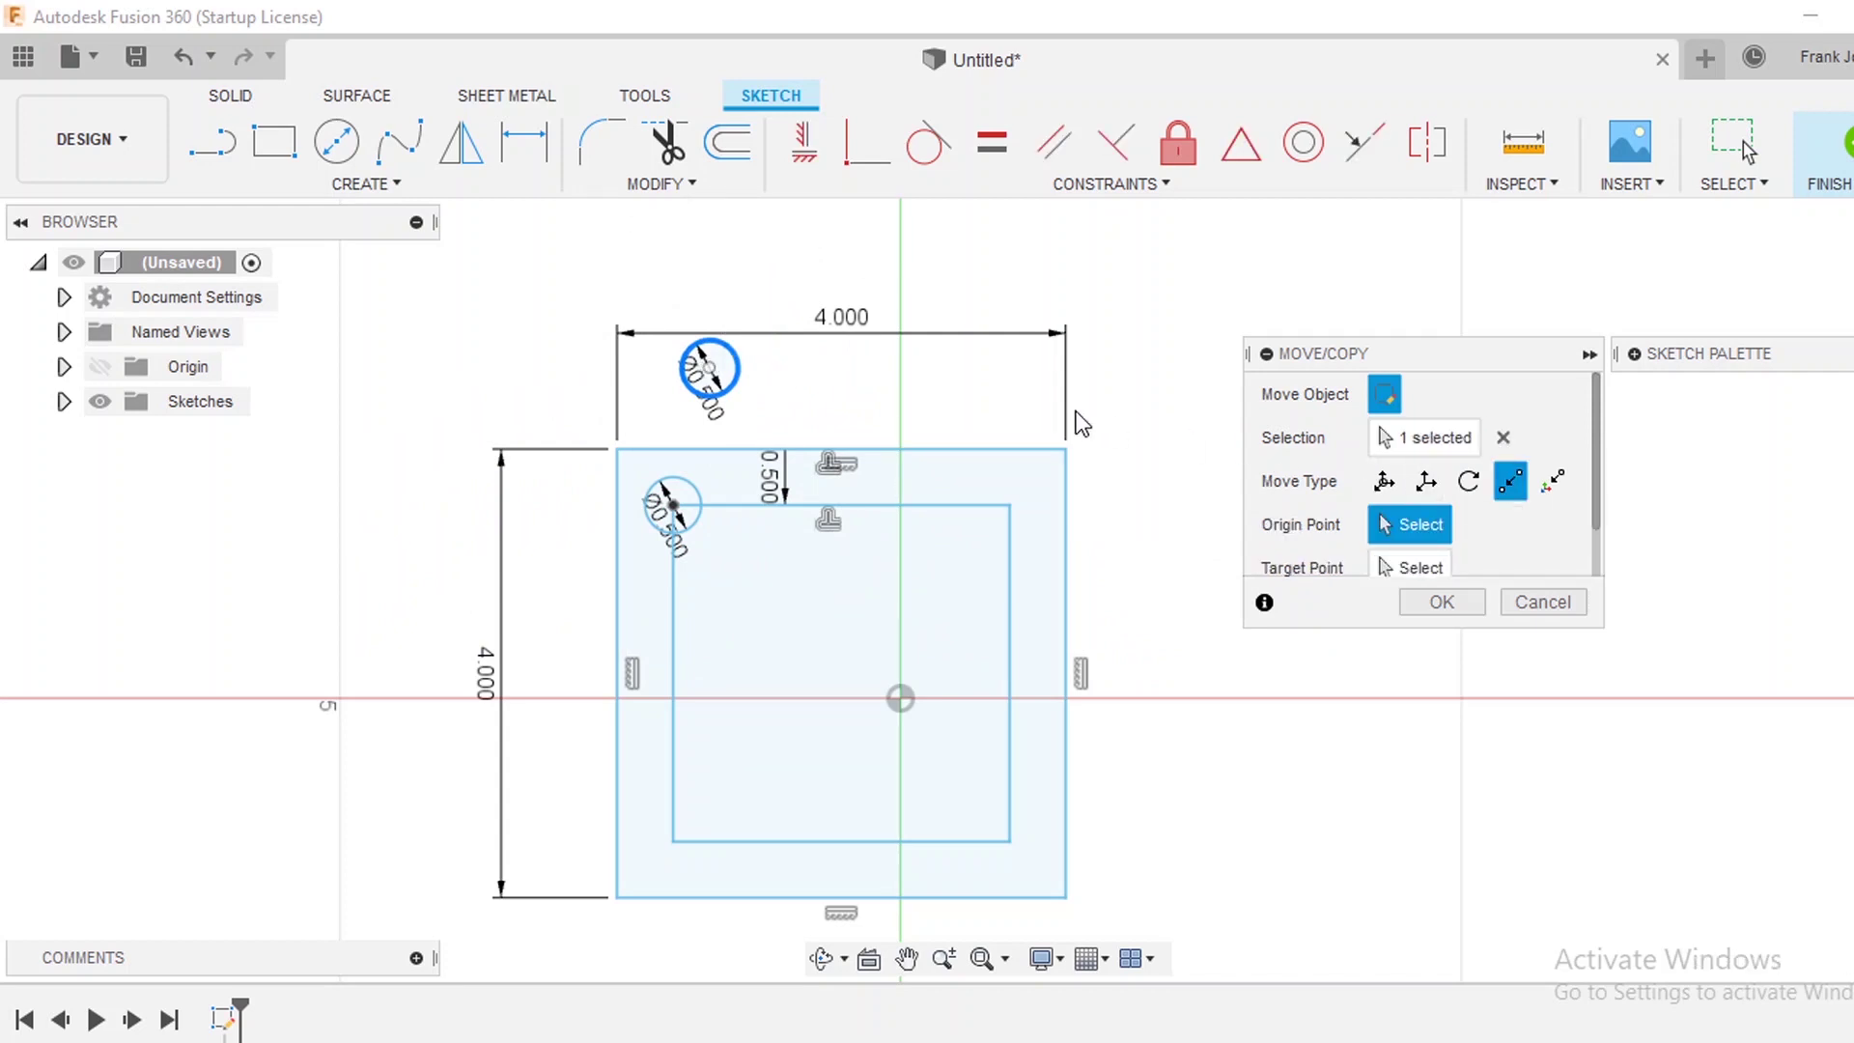
pyautogui.click(710, 377)
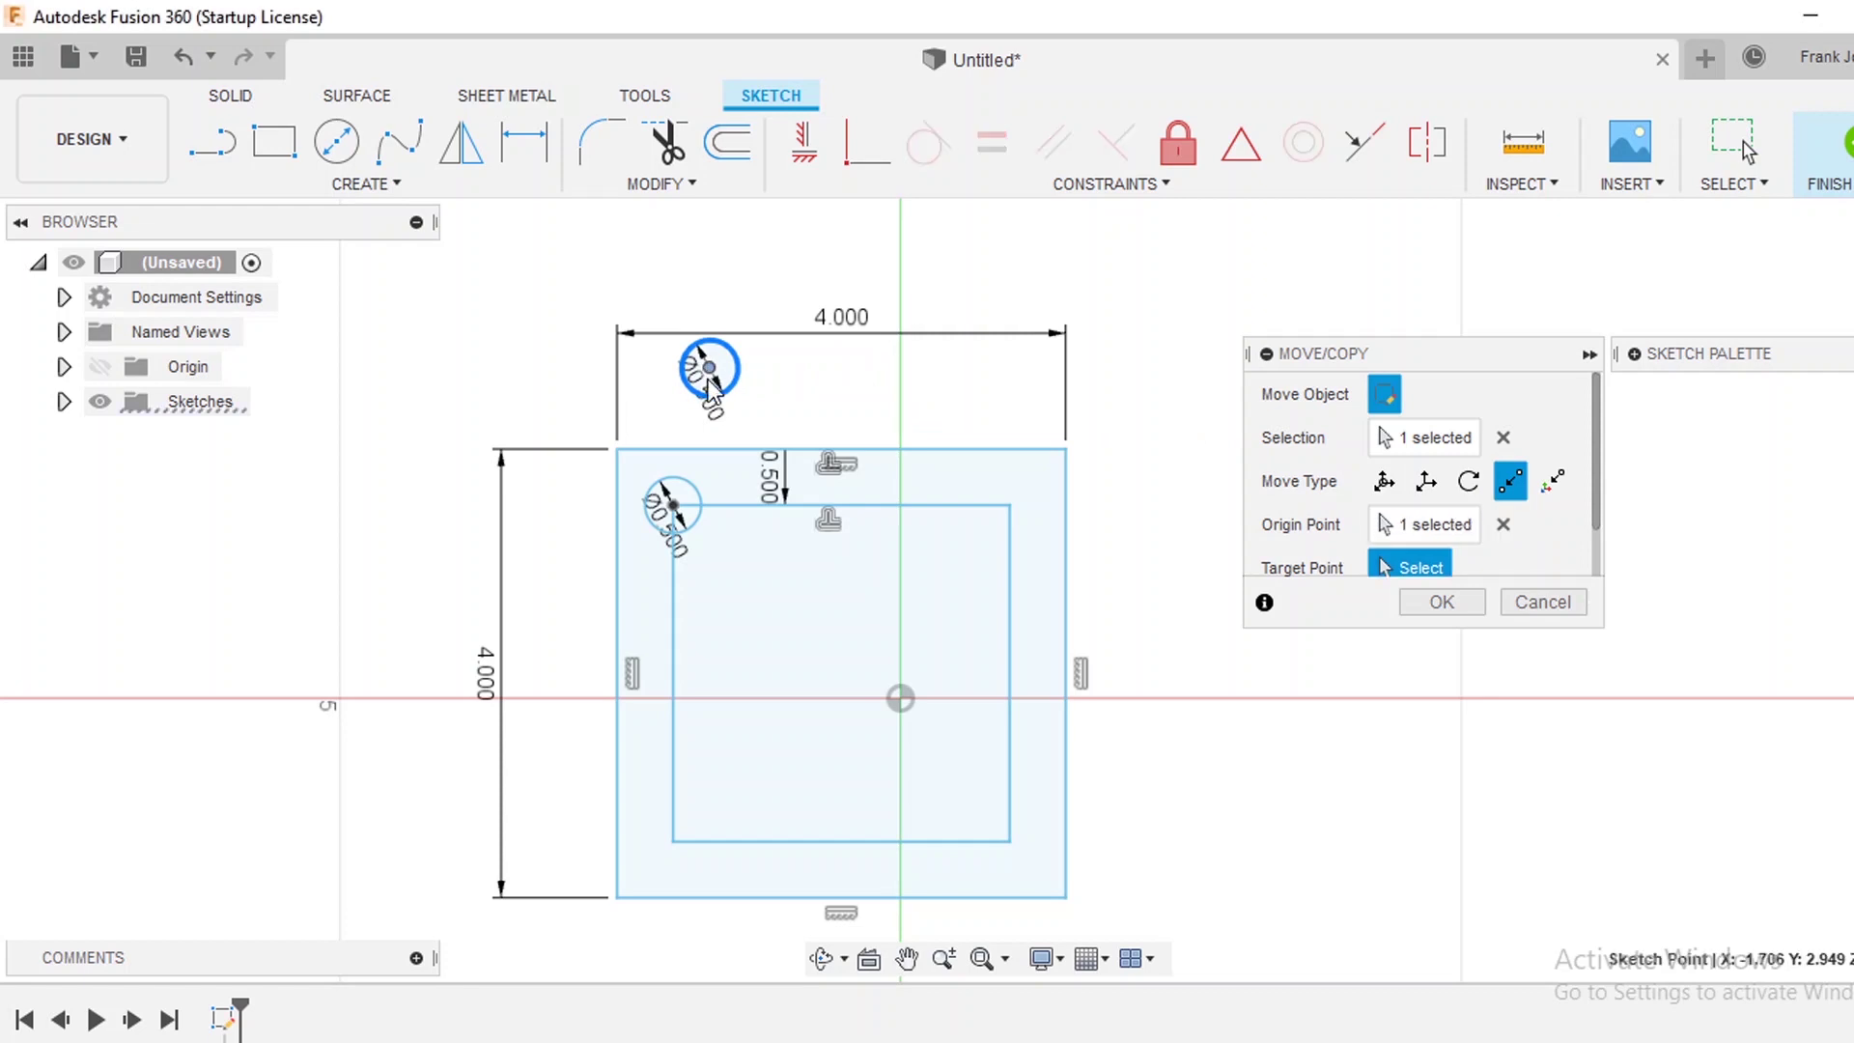
pyautogui.click(1010, 506)
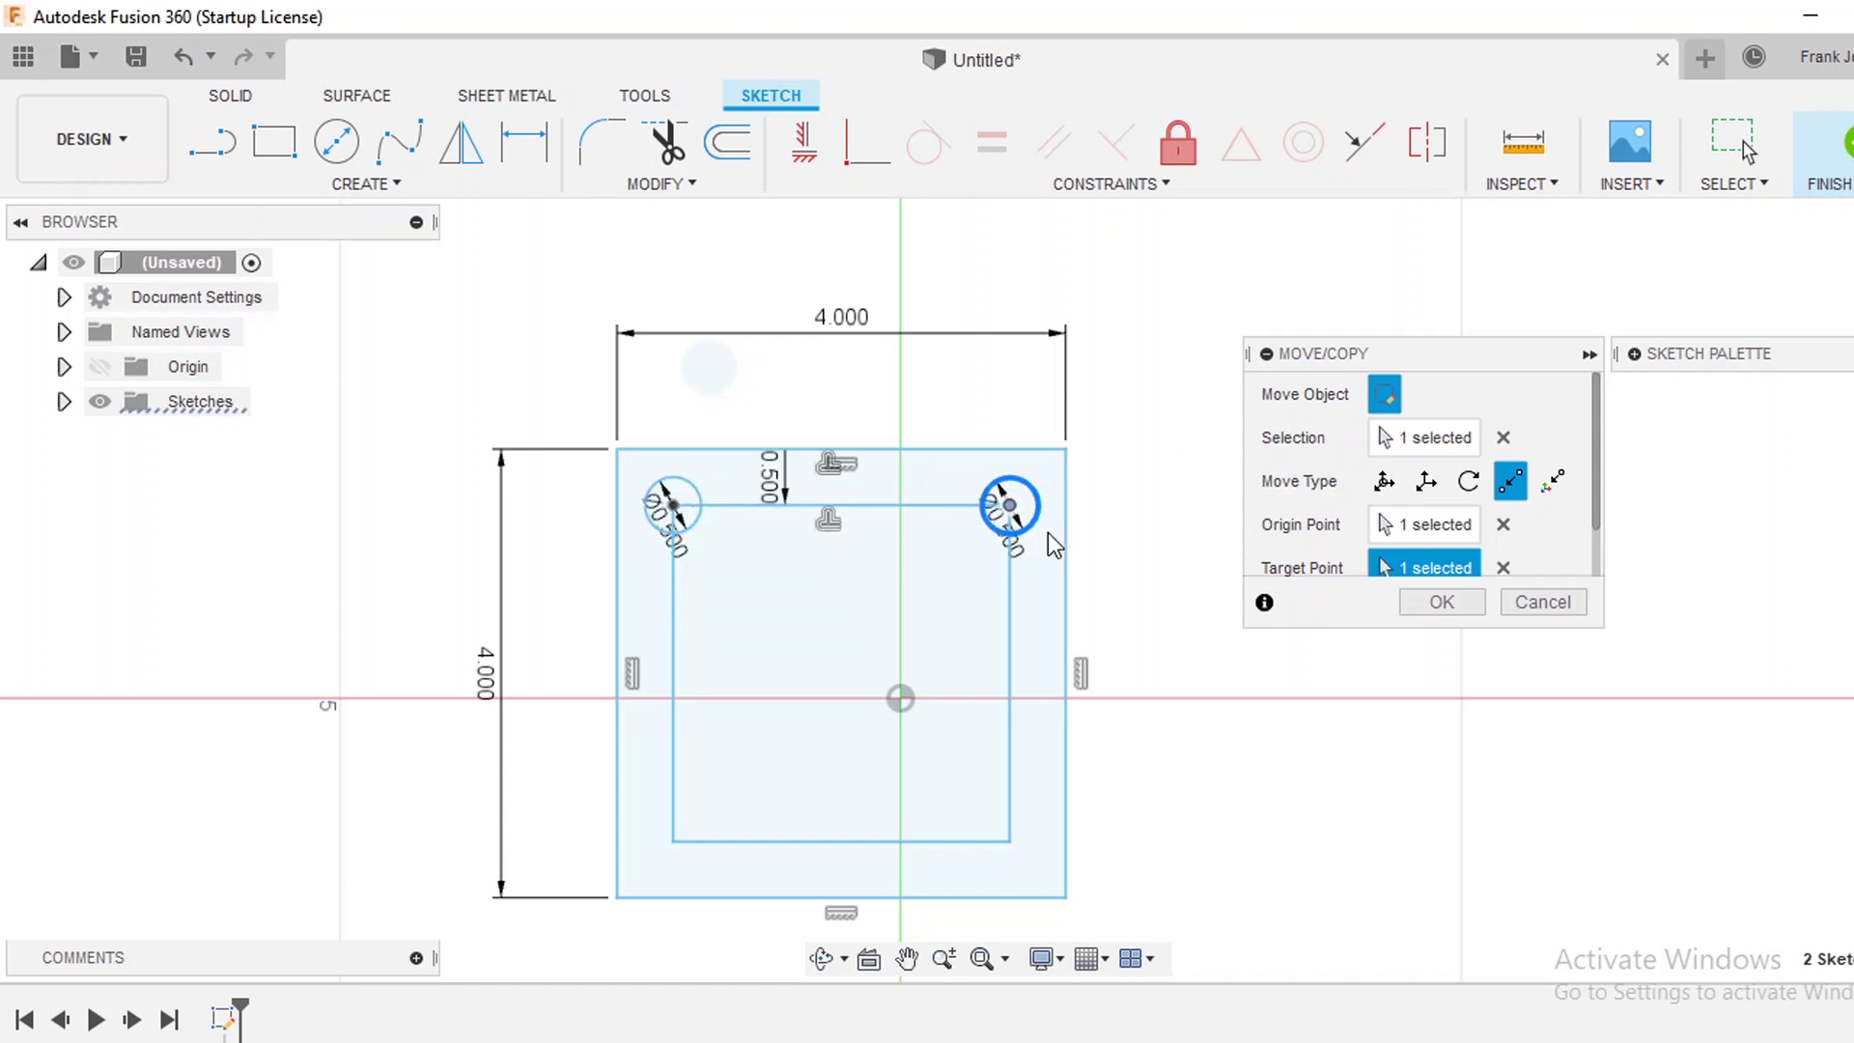
pyautogui.click(1461, 611)
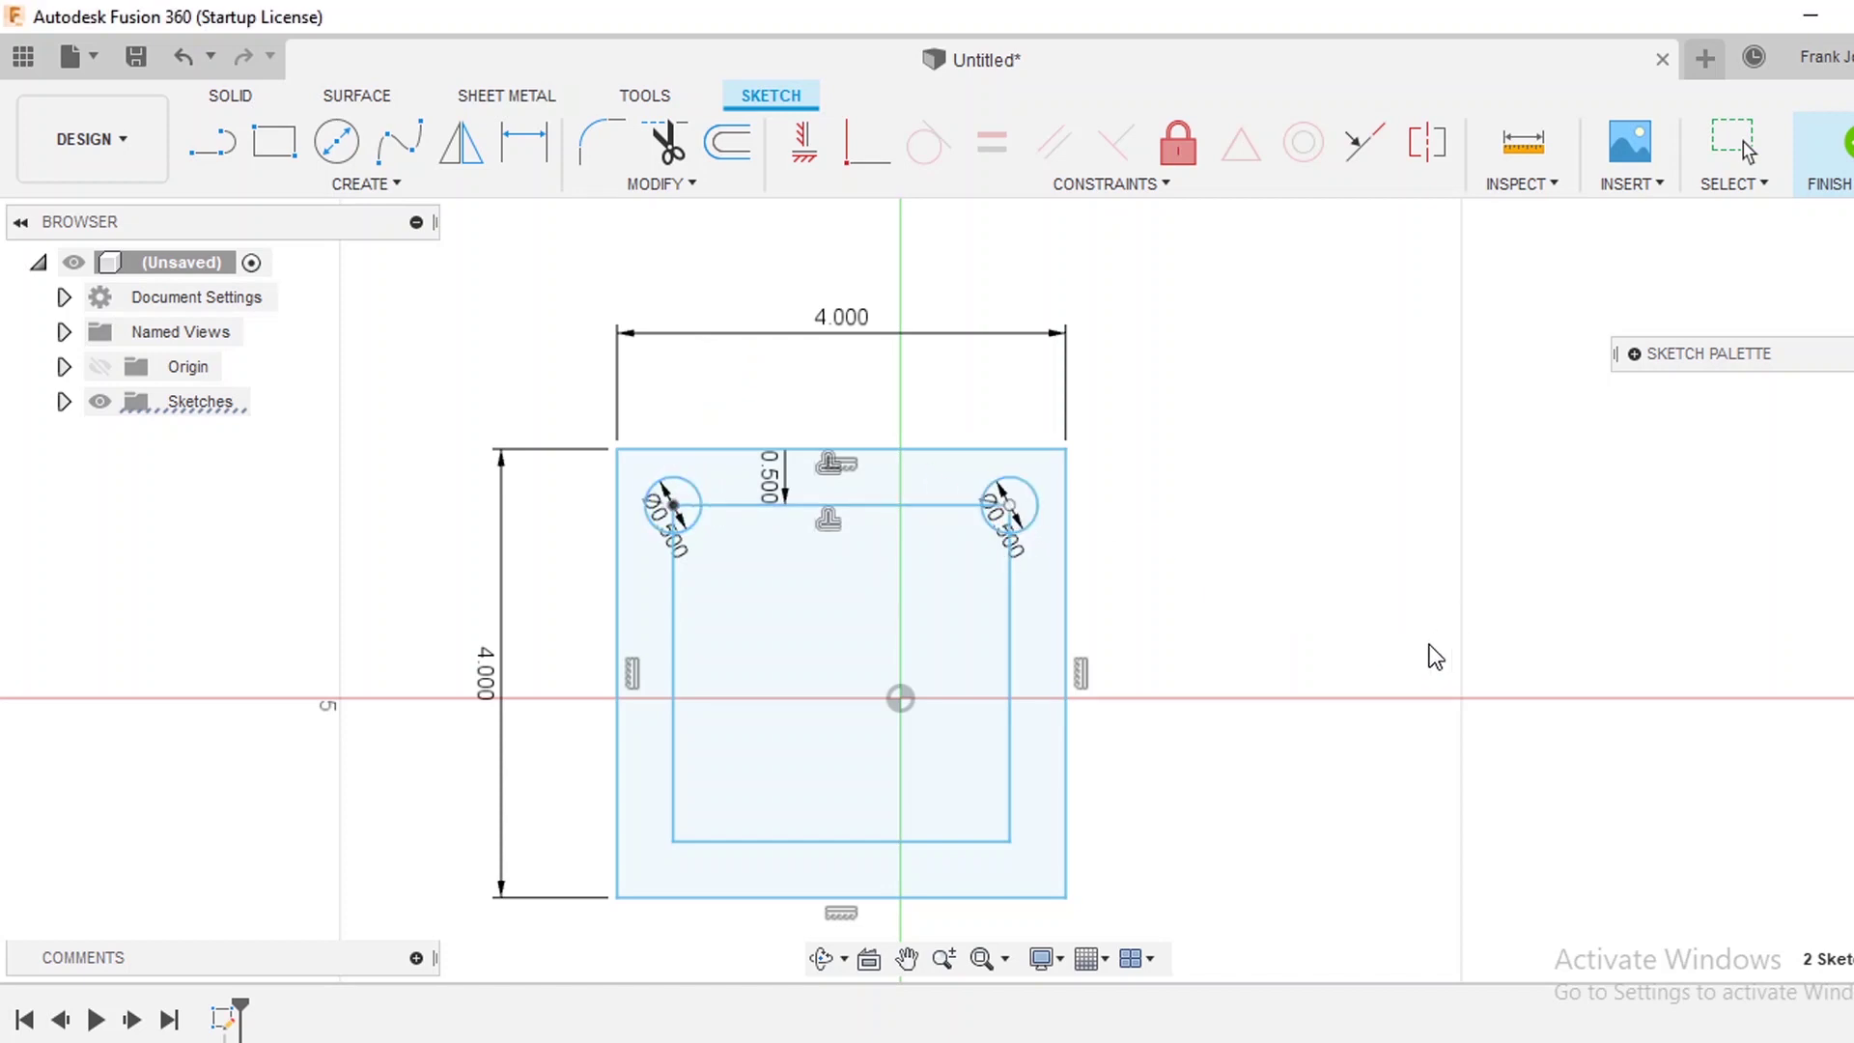
# Step: Copy both top circles down onto the inner square's bottom corners
pyautogui.click(690, 494)
pyautogui.click(1015, 485)
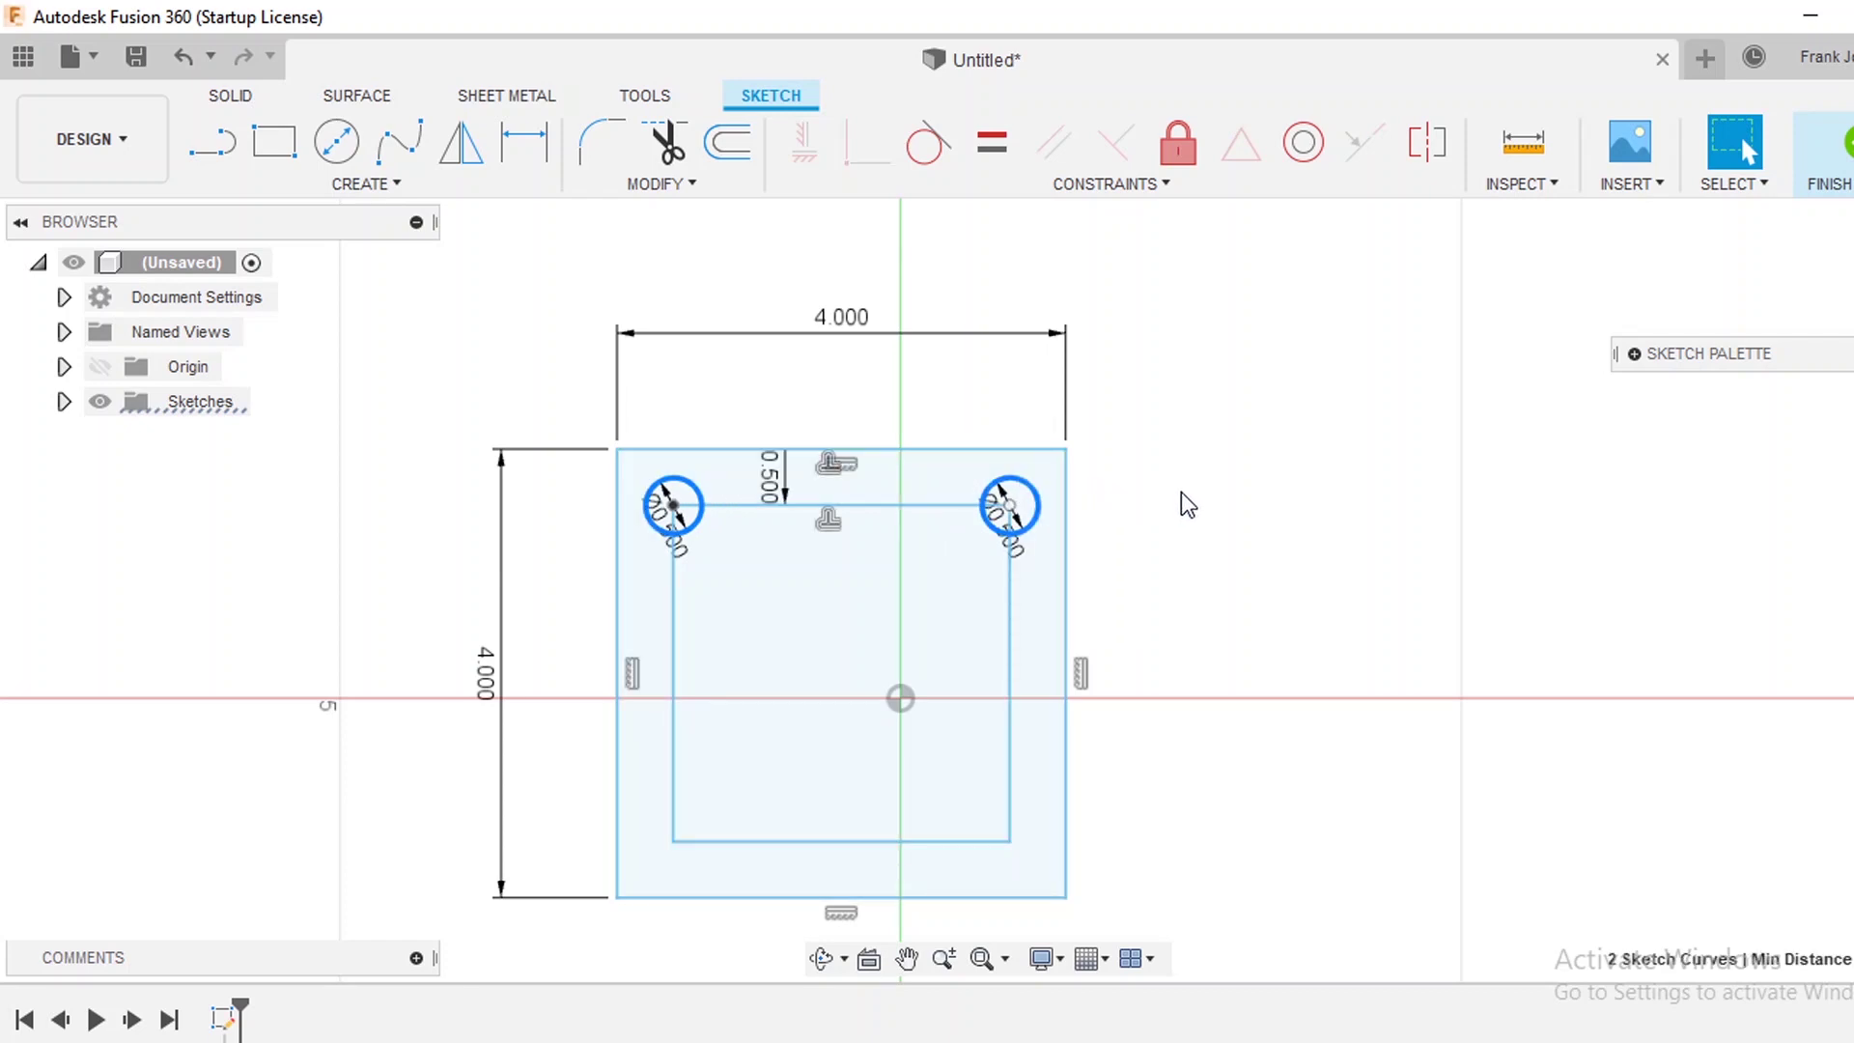
pyautogui.press('m')
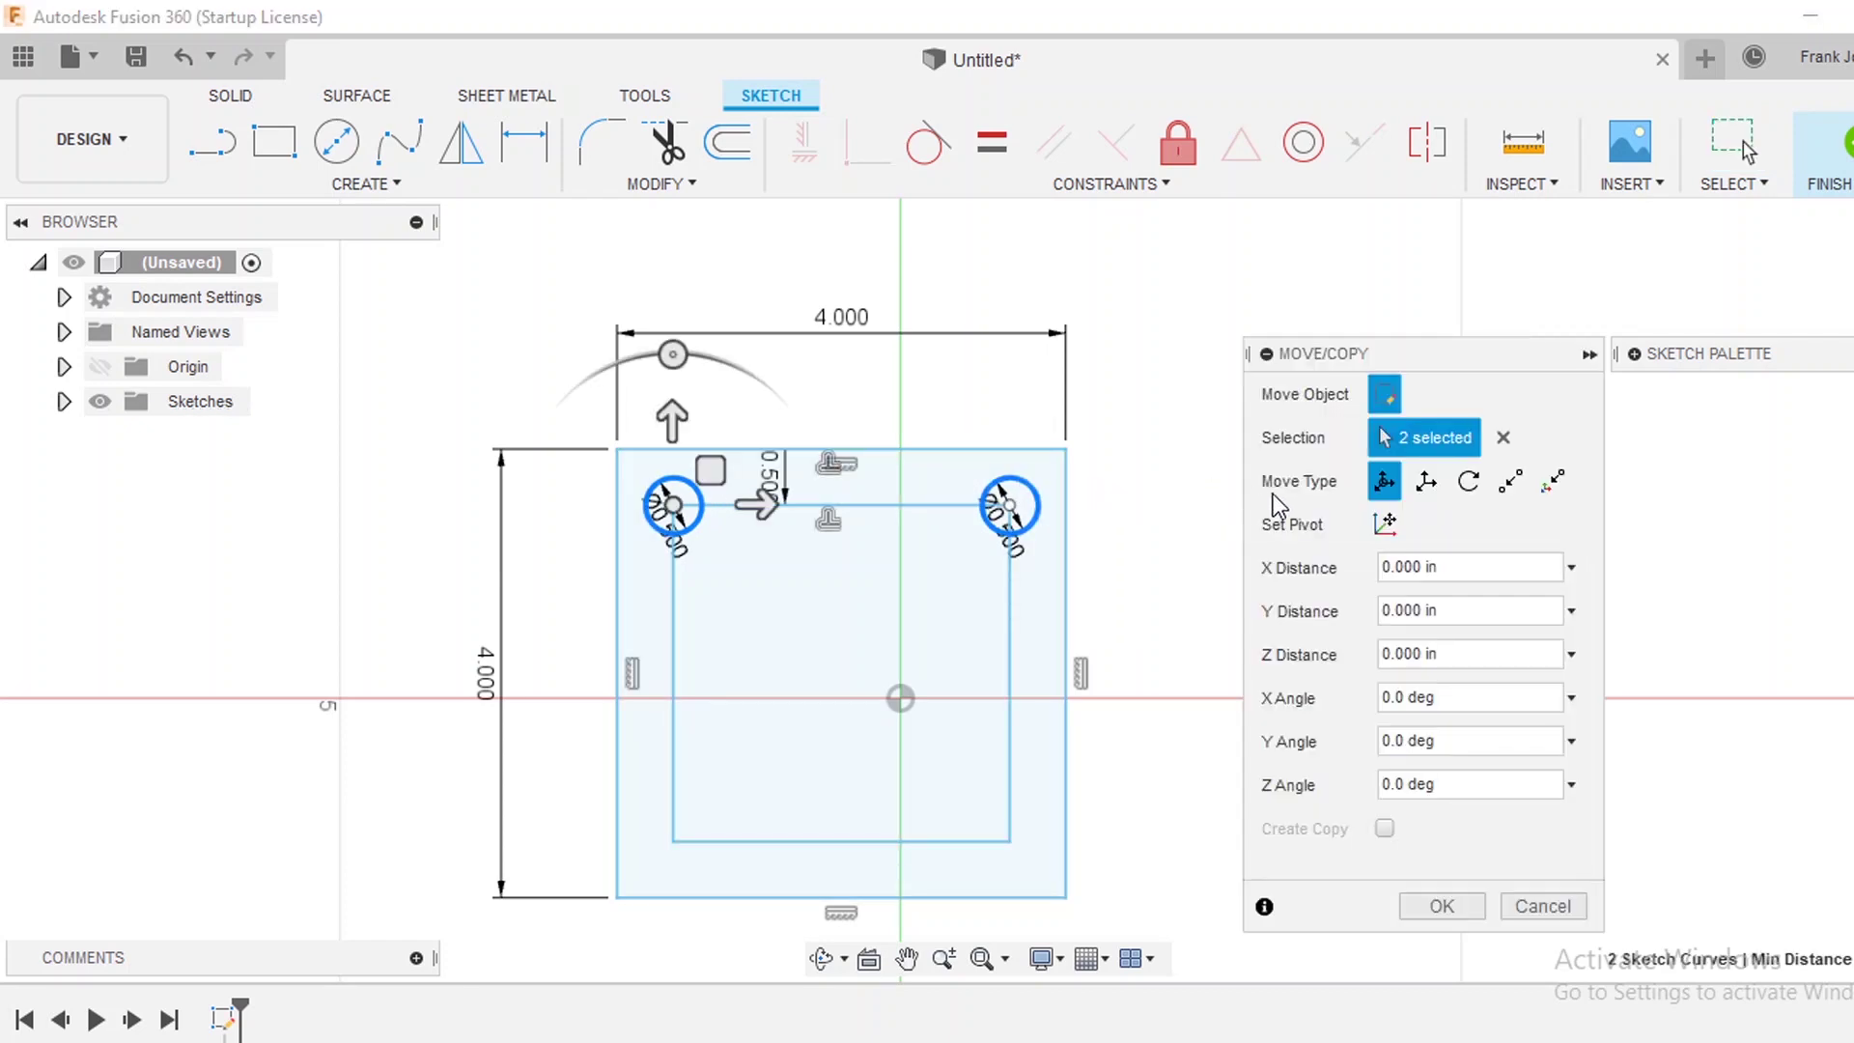
pyautogui.click(1511, 481)
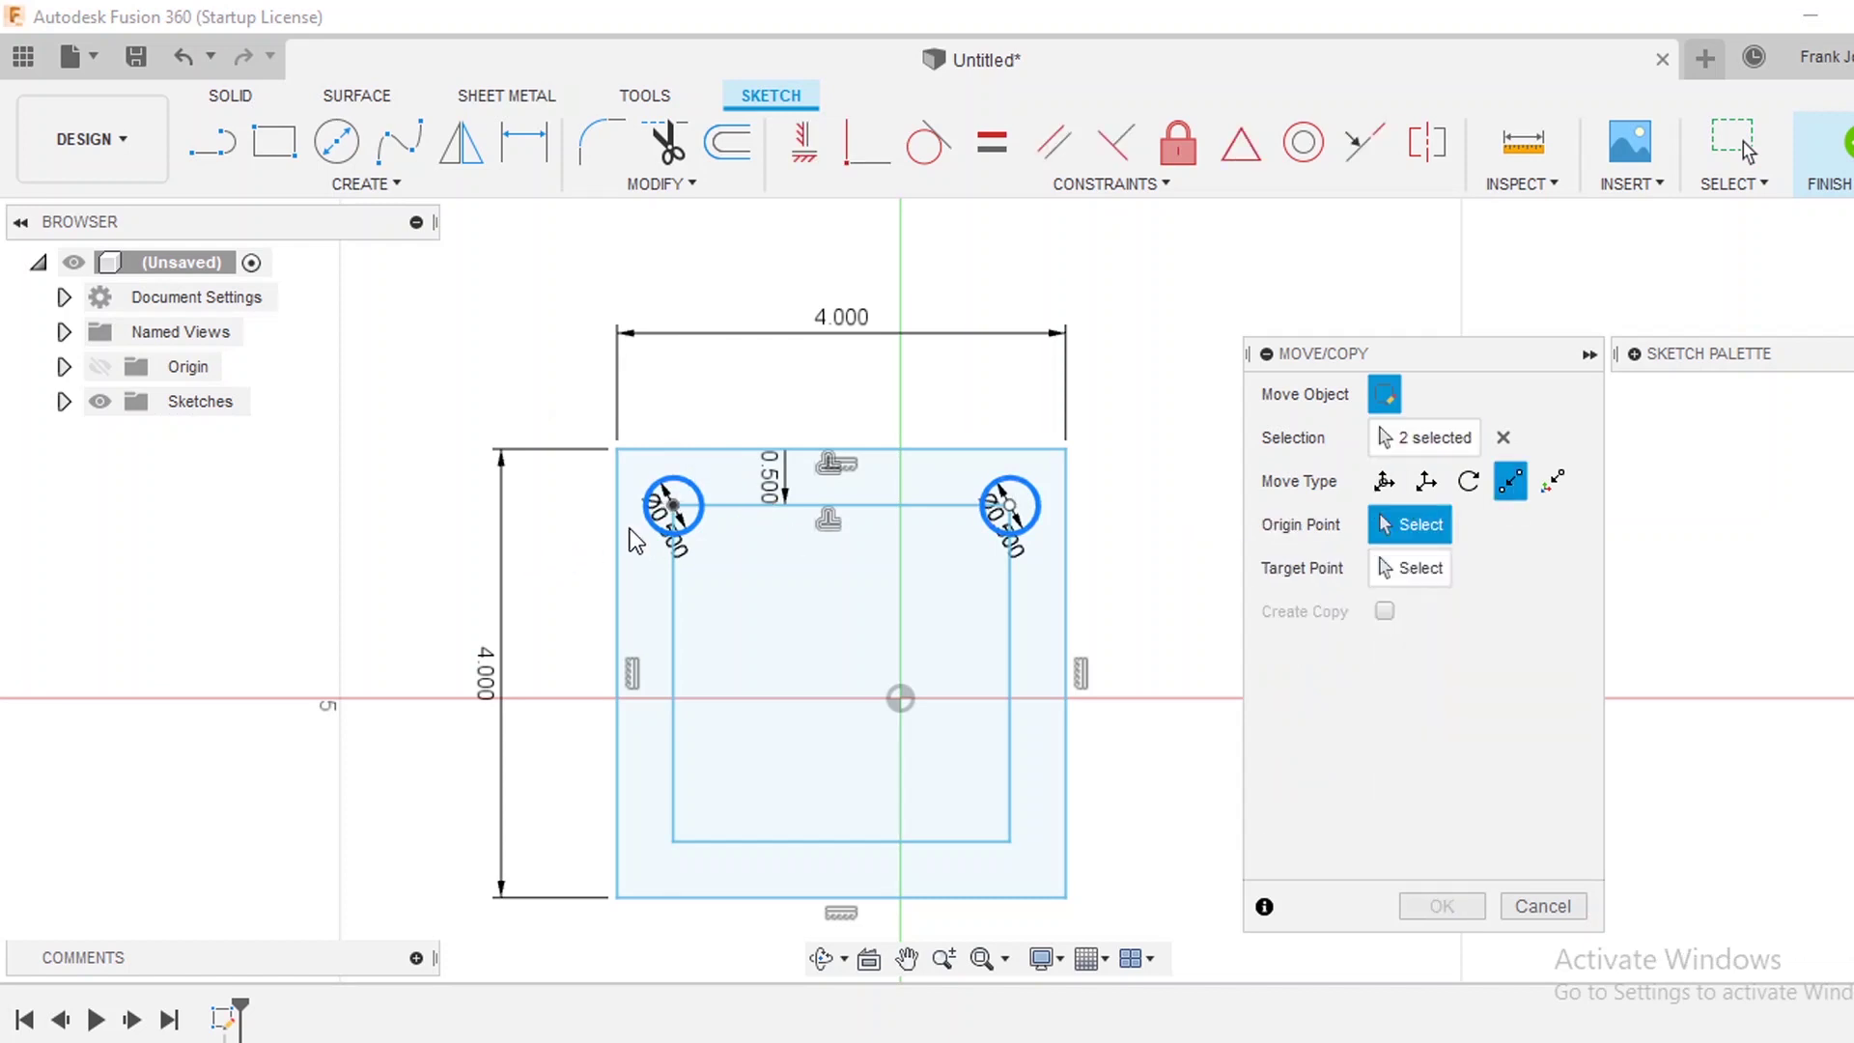
pyautogui.click(672, 505)
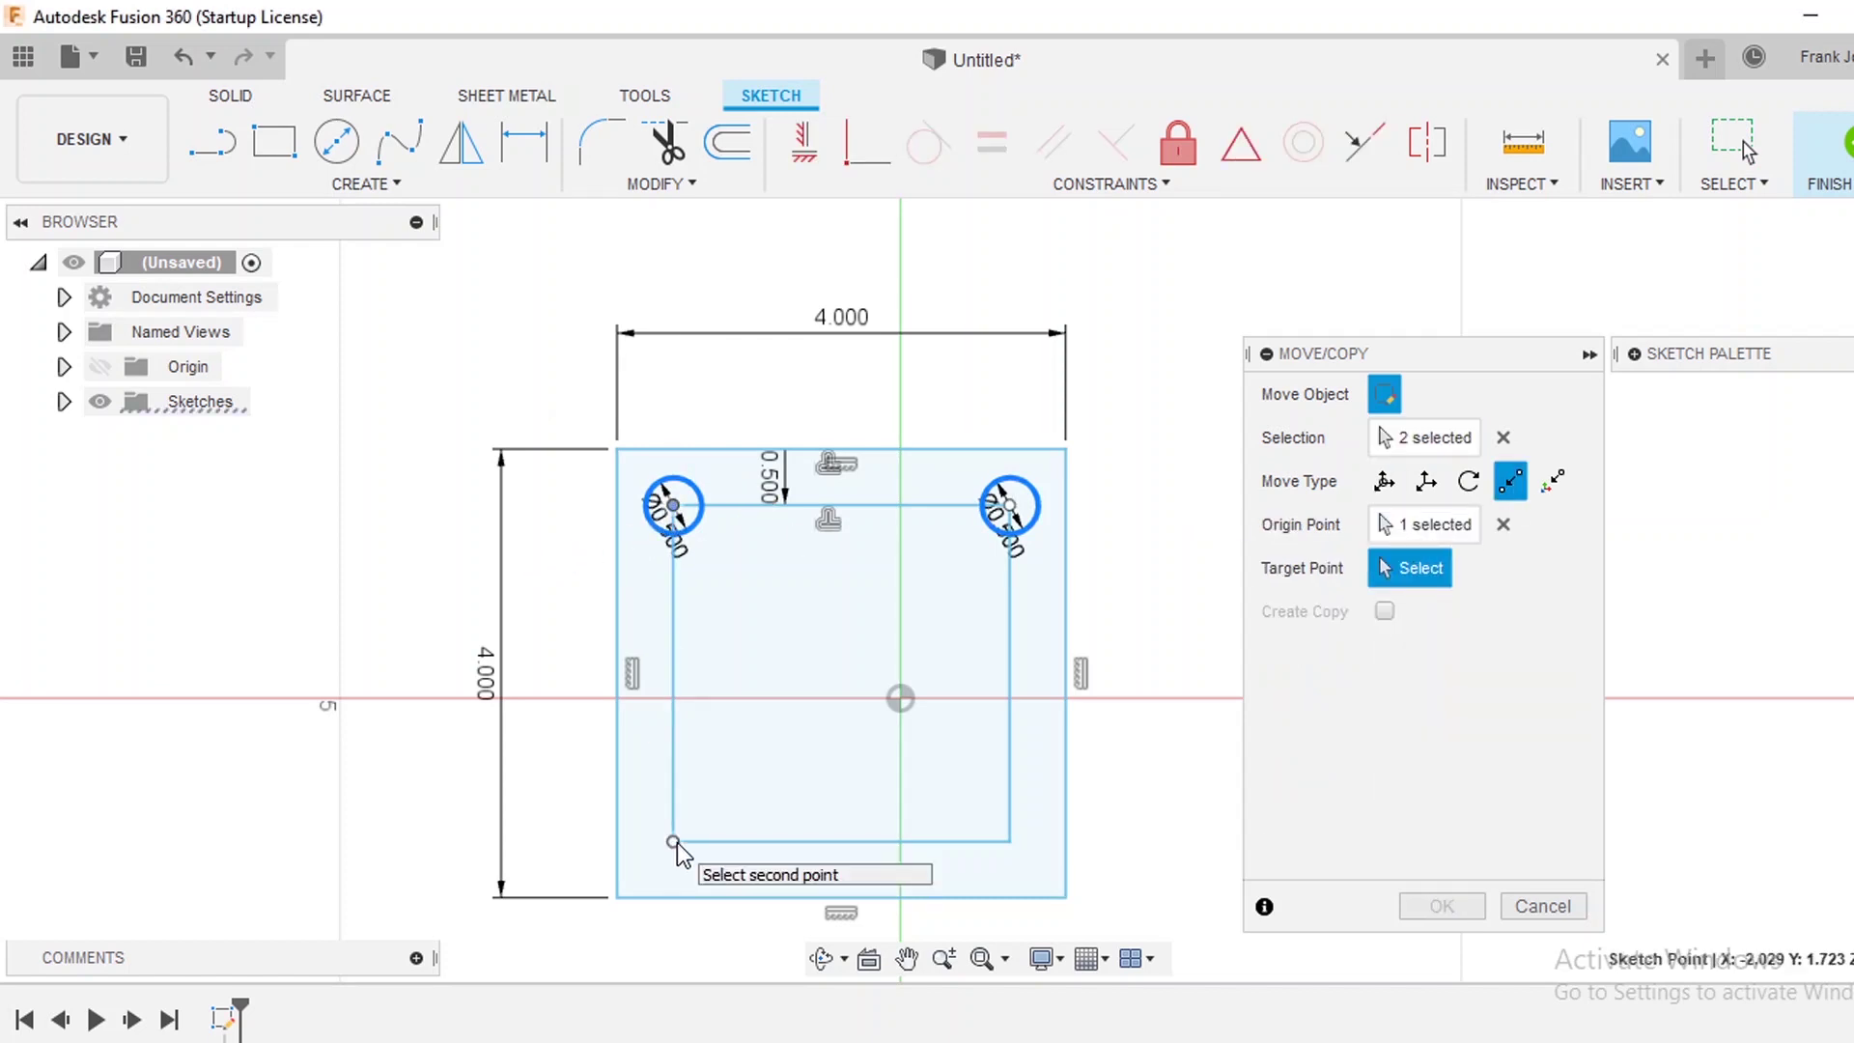
pyautogui.click(673, 842)
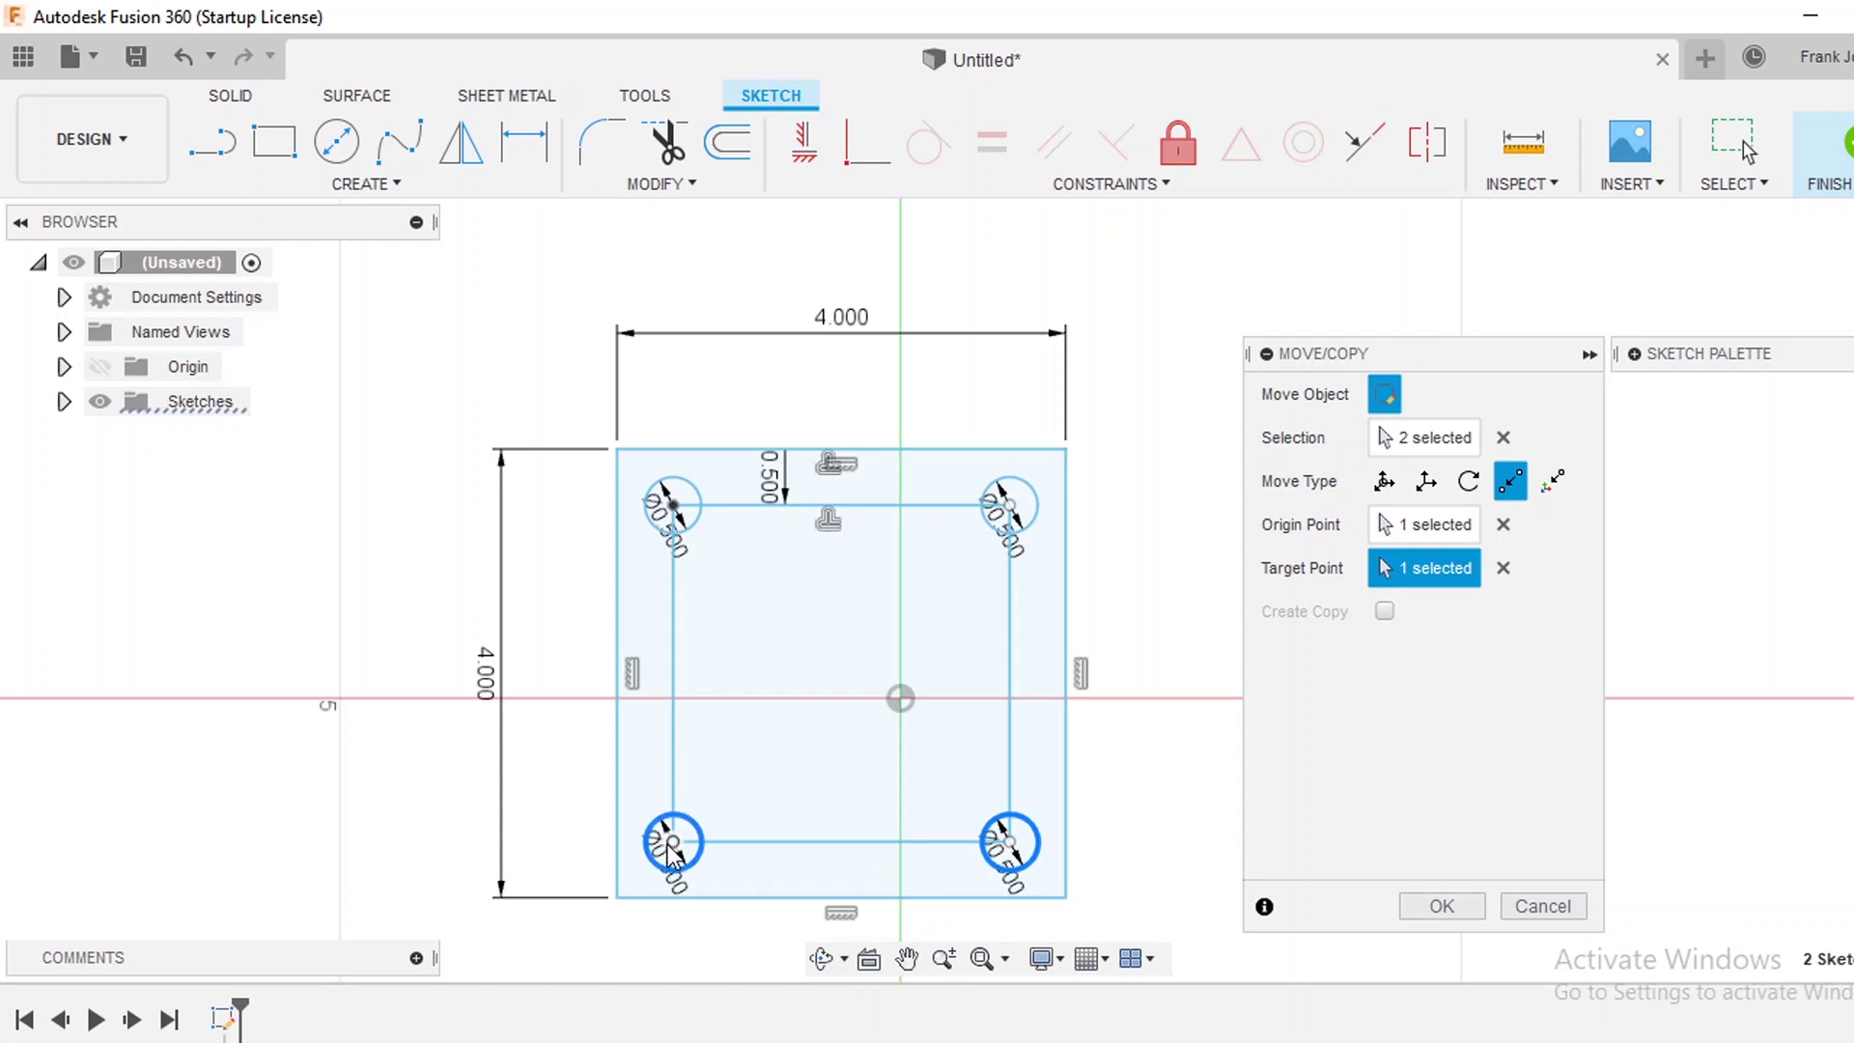
pyautogui.click(1425, 907)
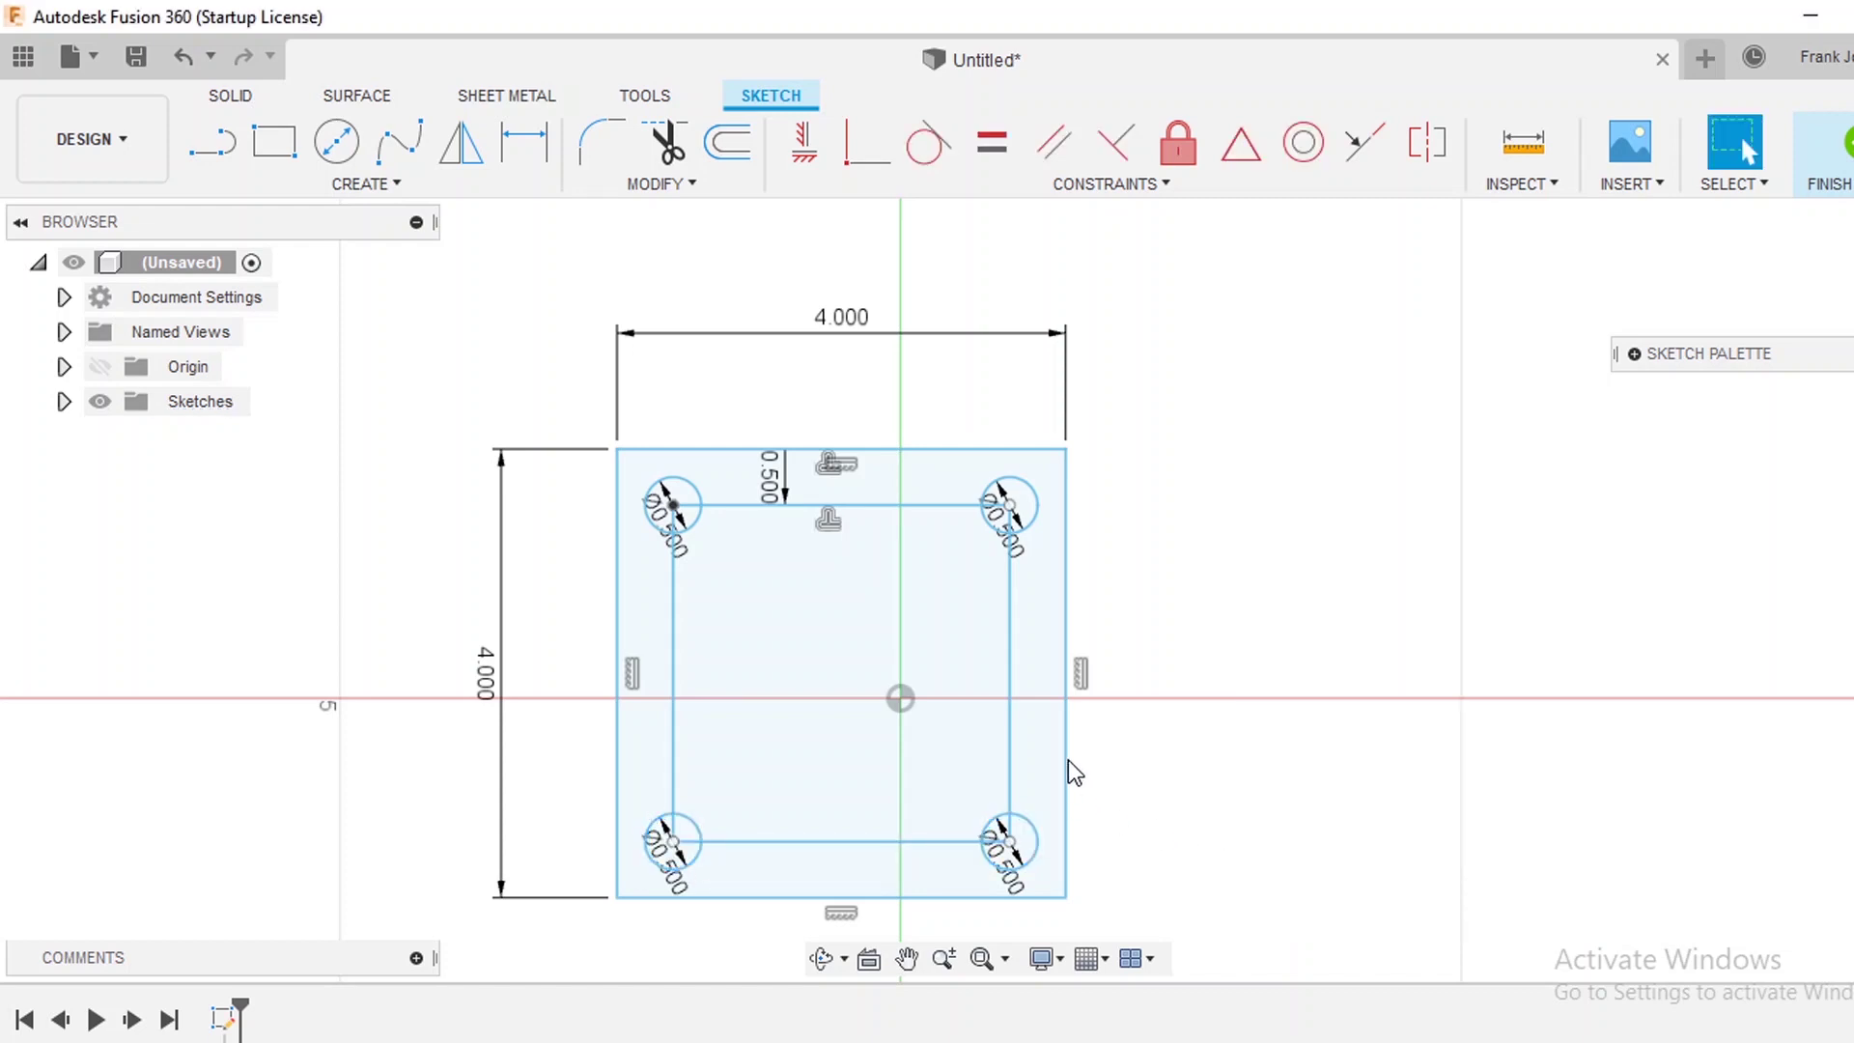
# Step: Select the whole inner offset square and delete it
pyautogui.click(1012, 724)
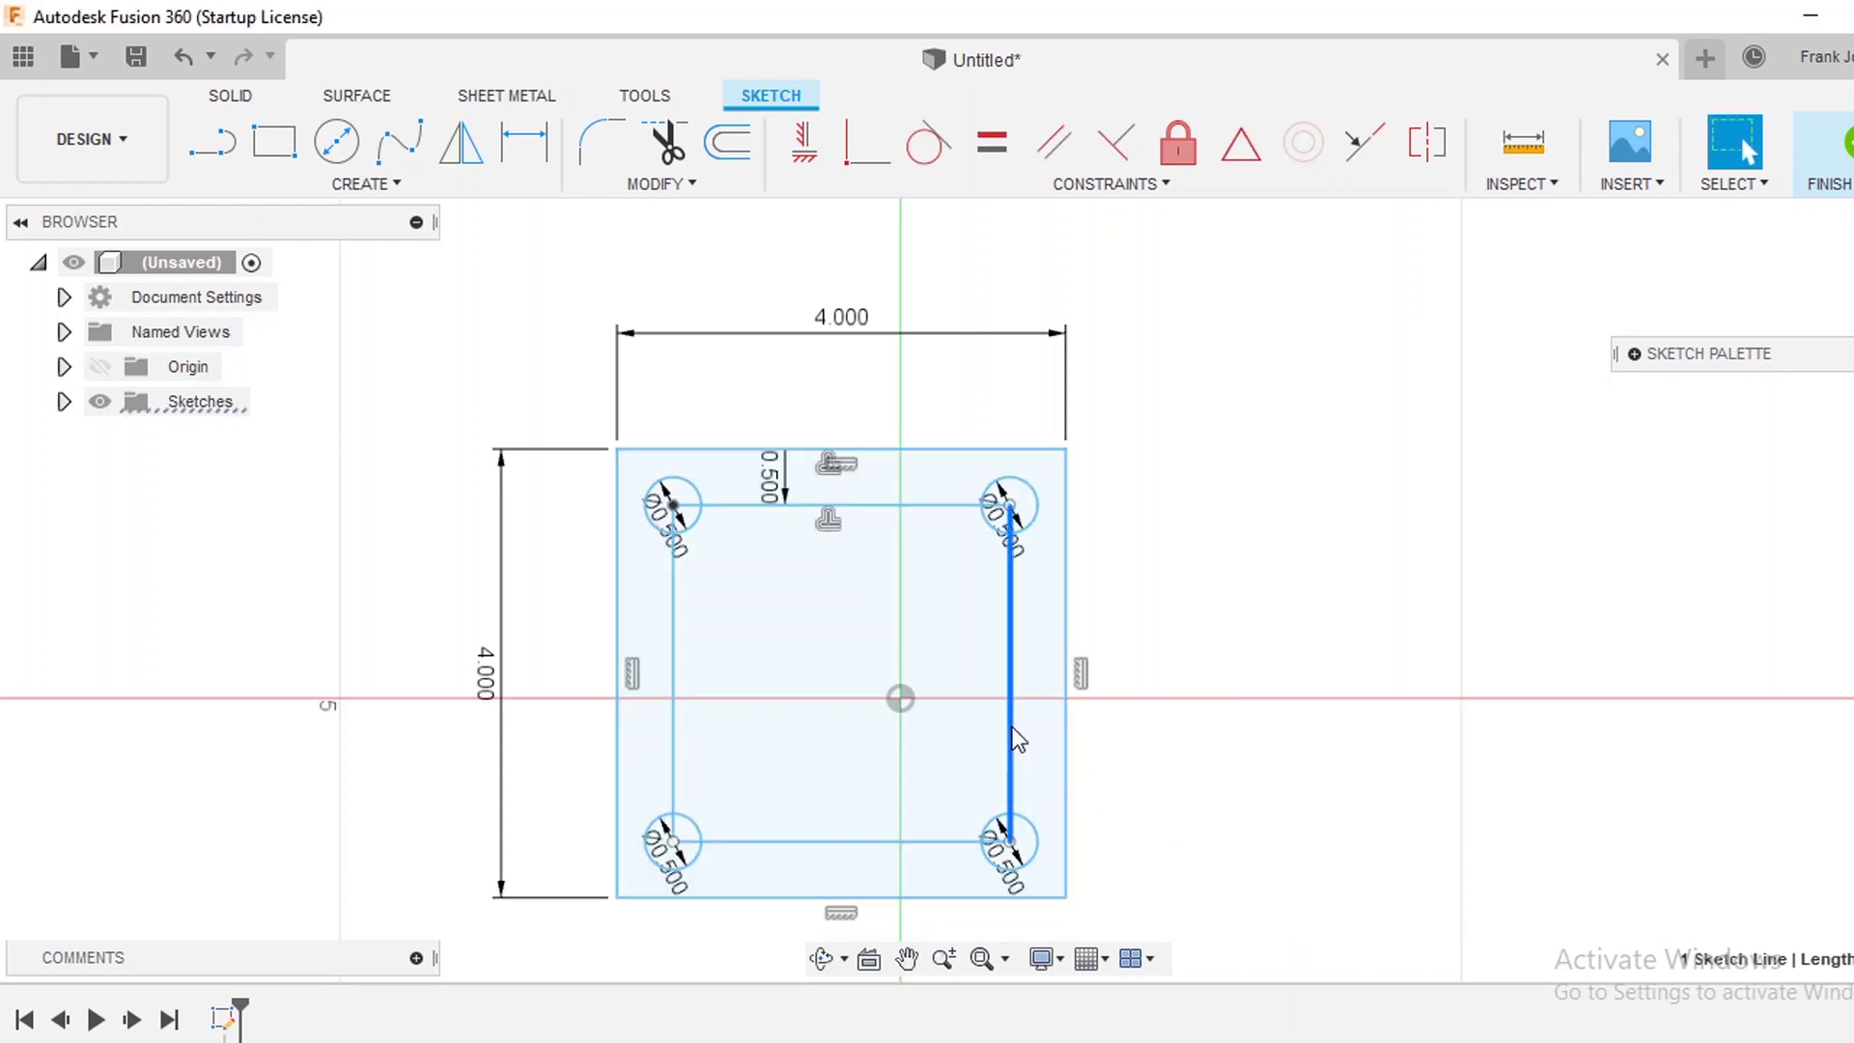
pyautogui.doubleClick(1011, 738)
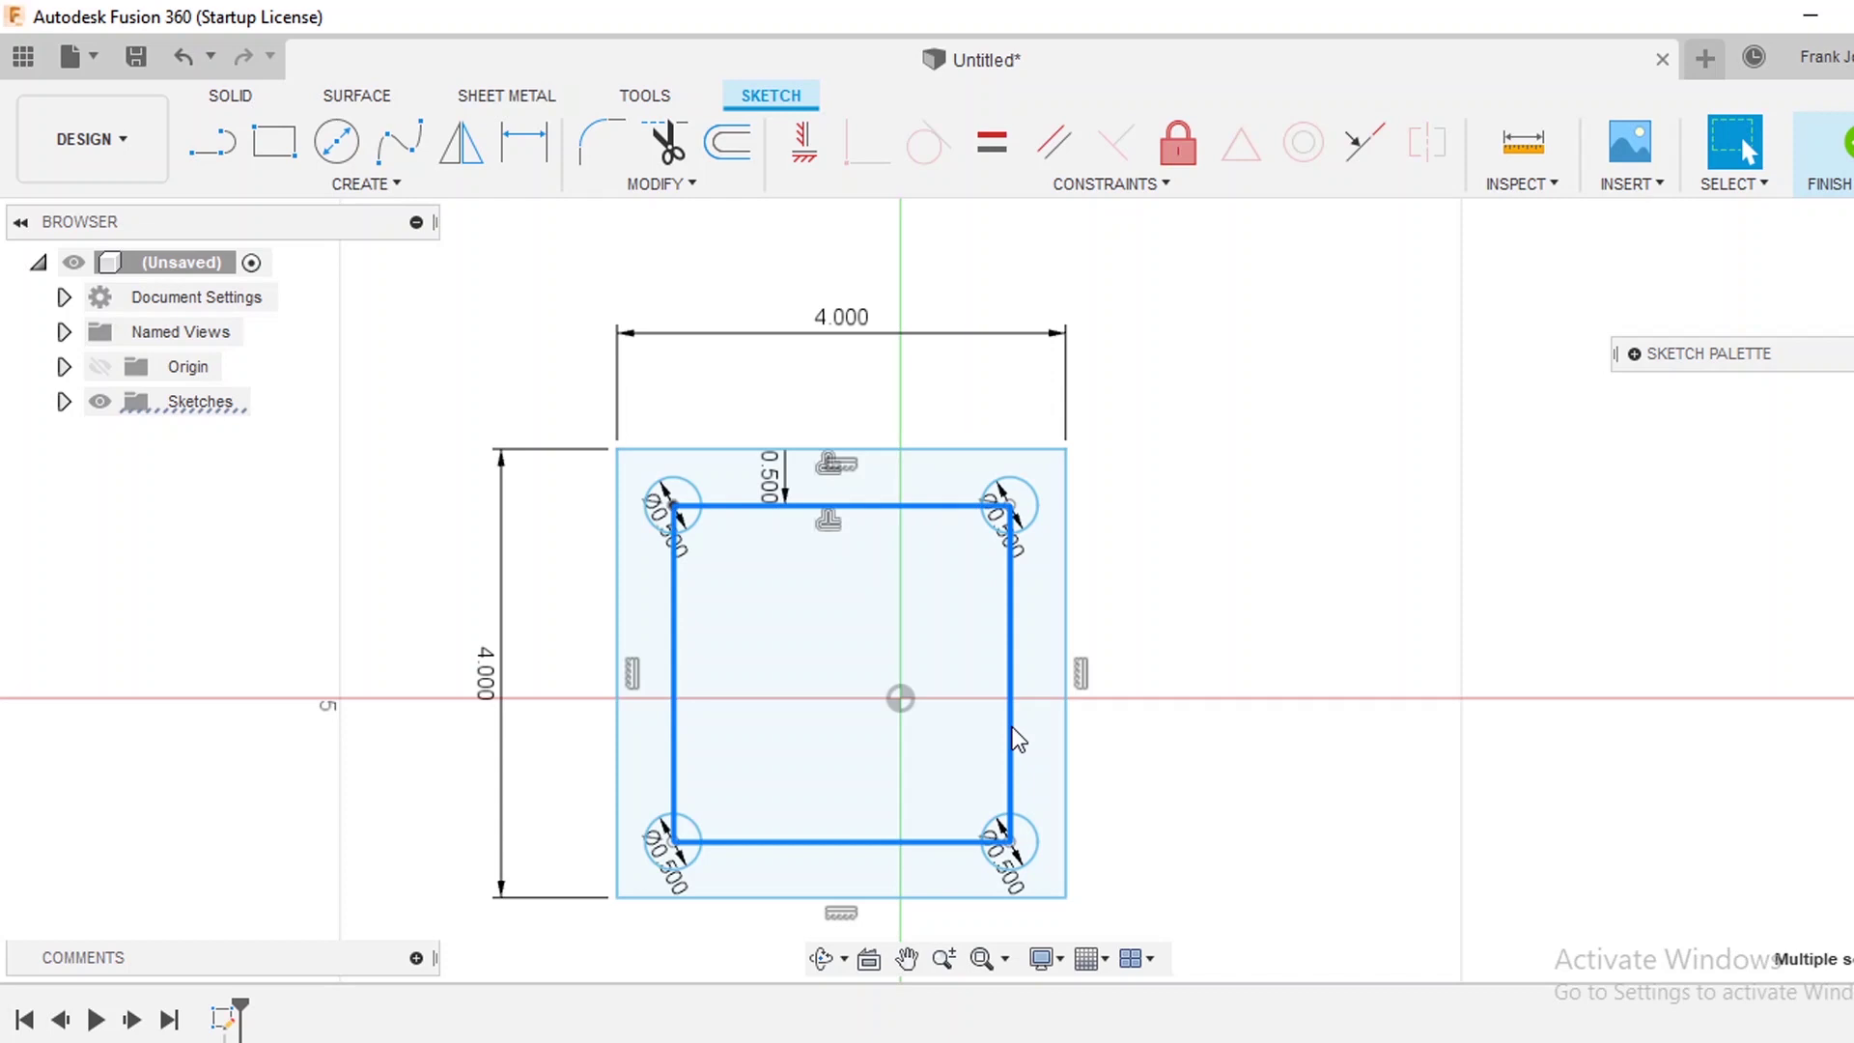
pyautogui.press('Delete')
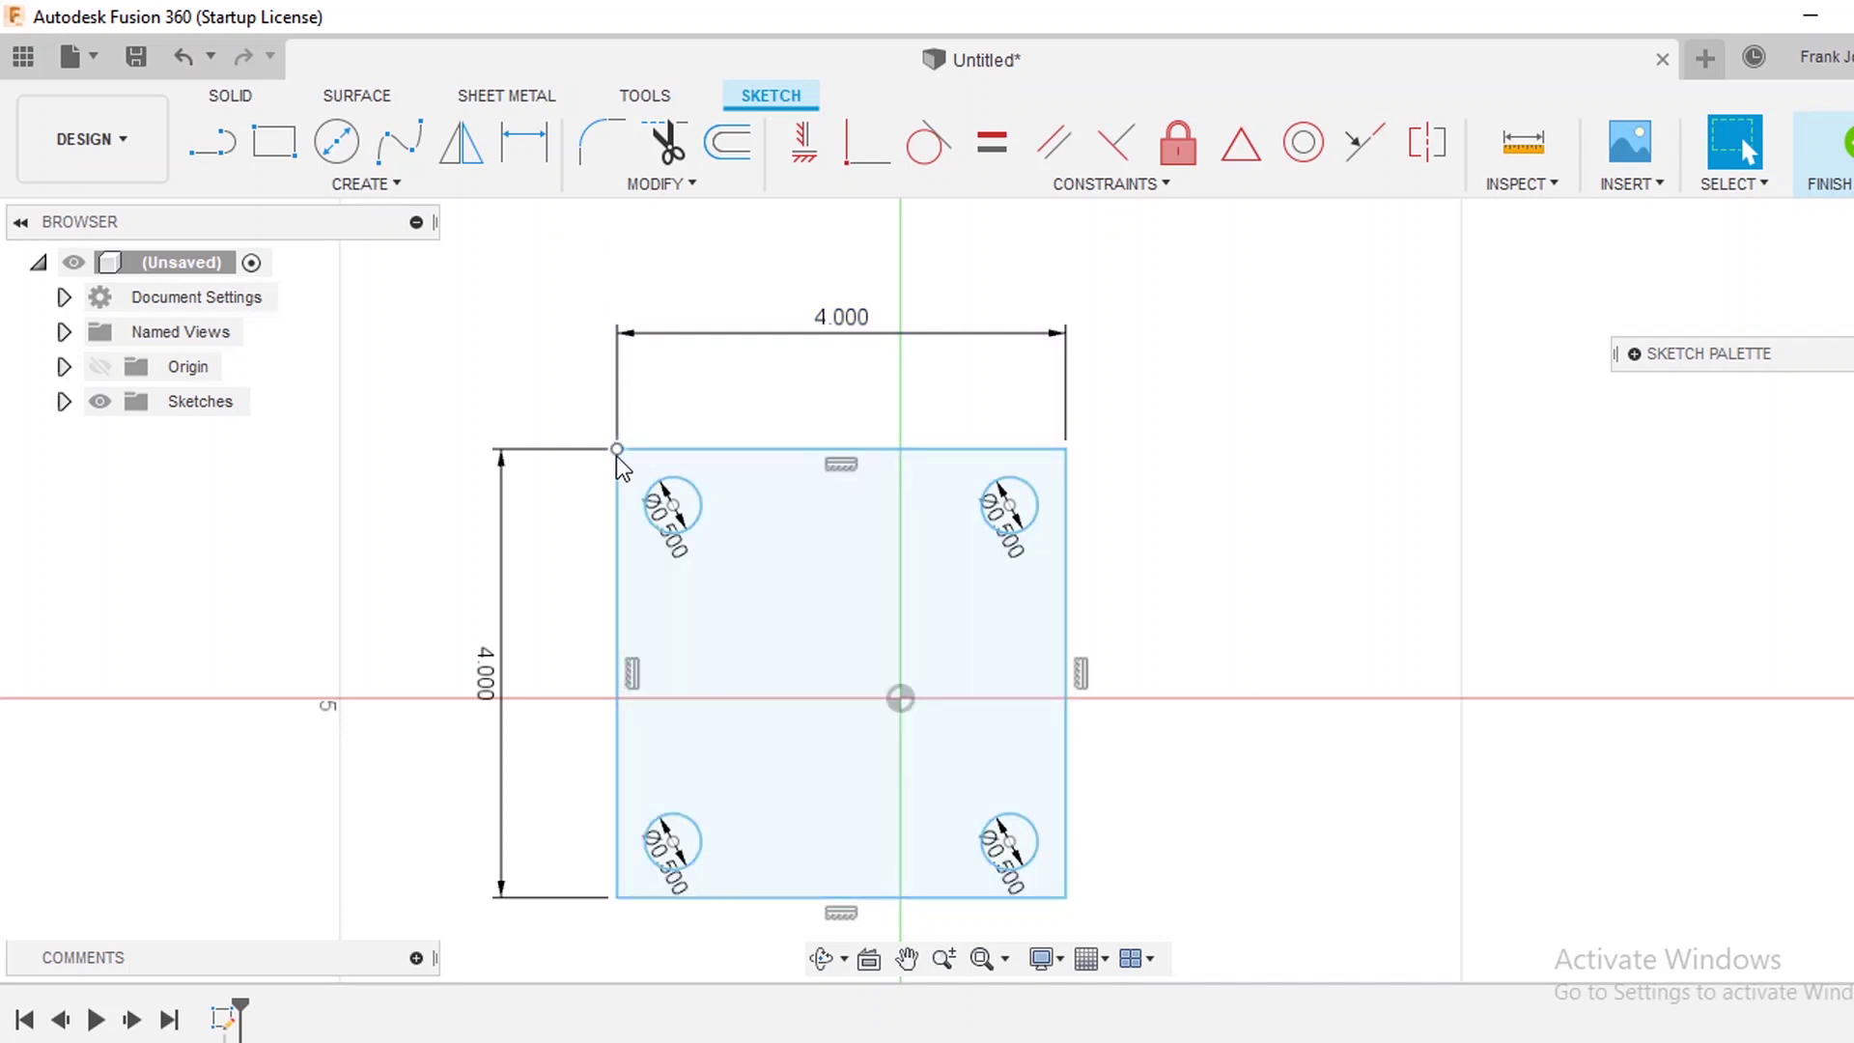
# Step: Fillet the top-left, top-right, bottom-right and bottom-left plate corners at R0.25 in
pyautogui.click(610, 135)
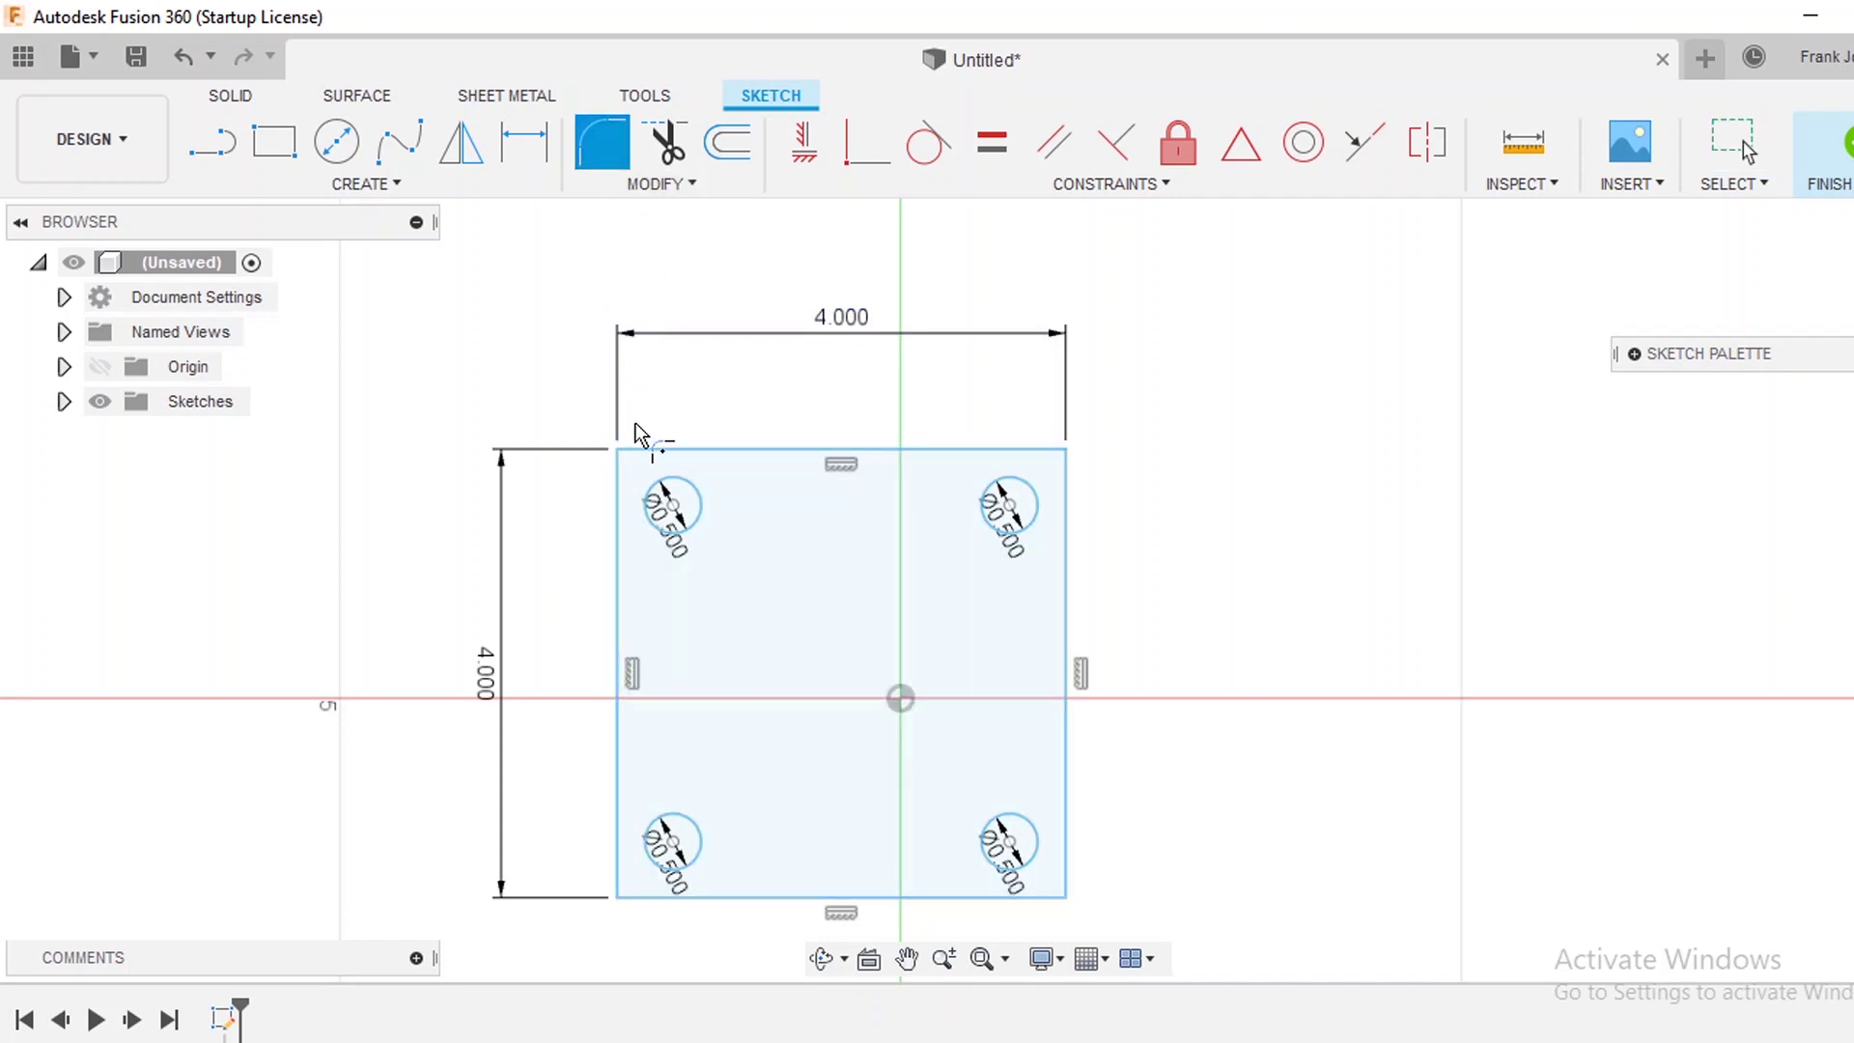
pyautogui.click(622, 450)
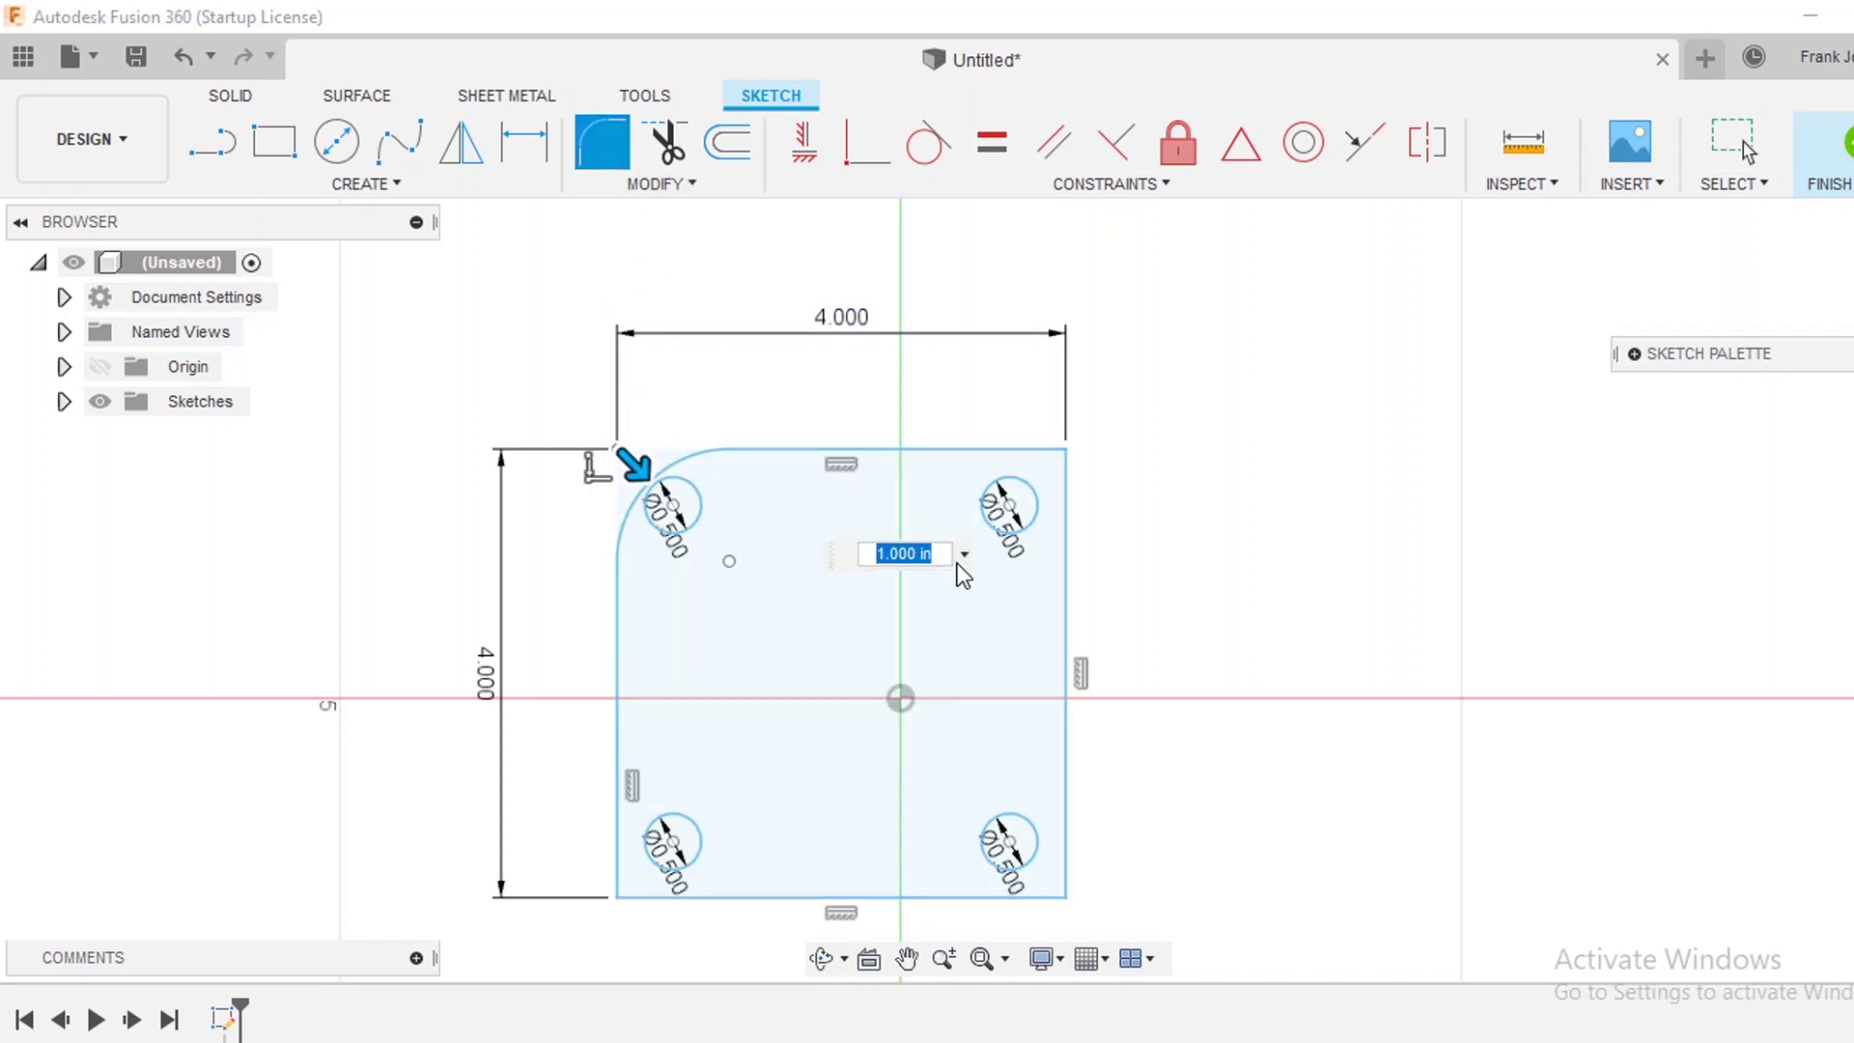
pyautogui.write('.25')
pyautogui.press('Return')
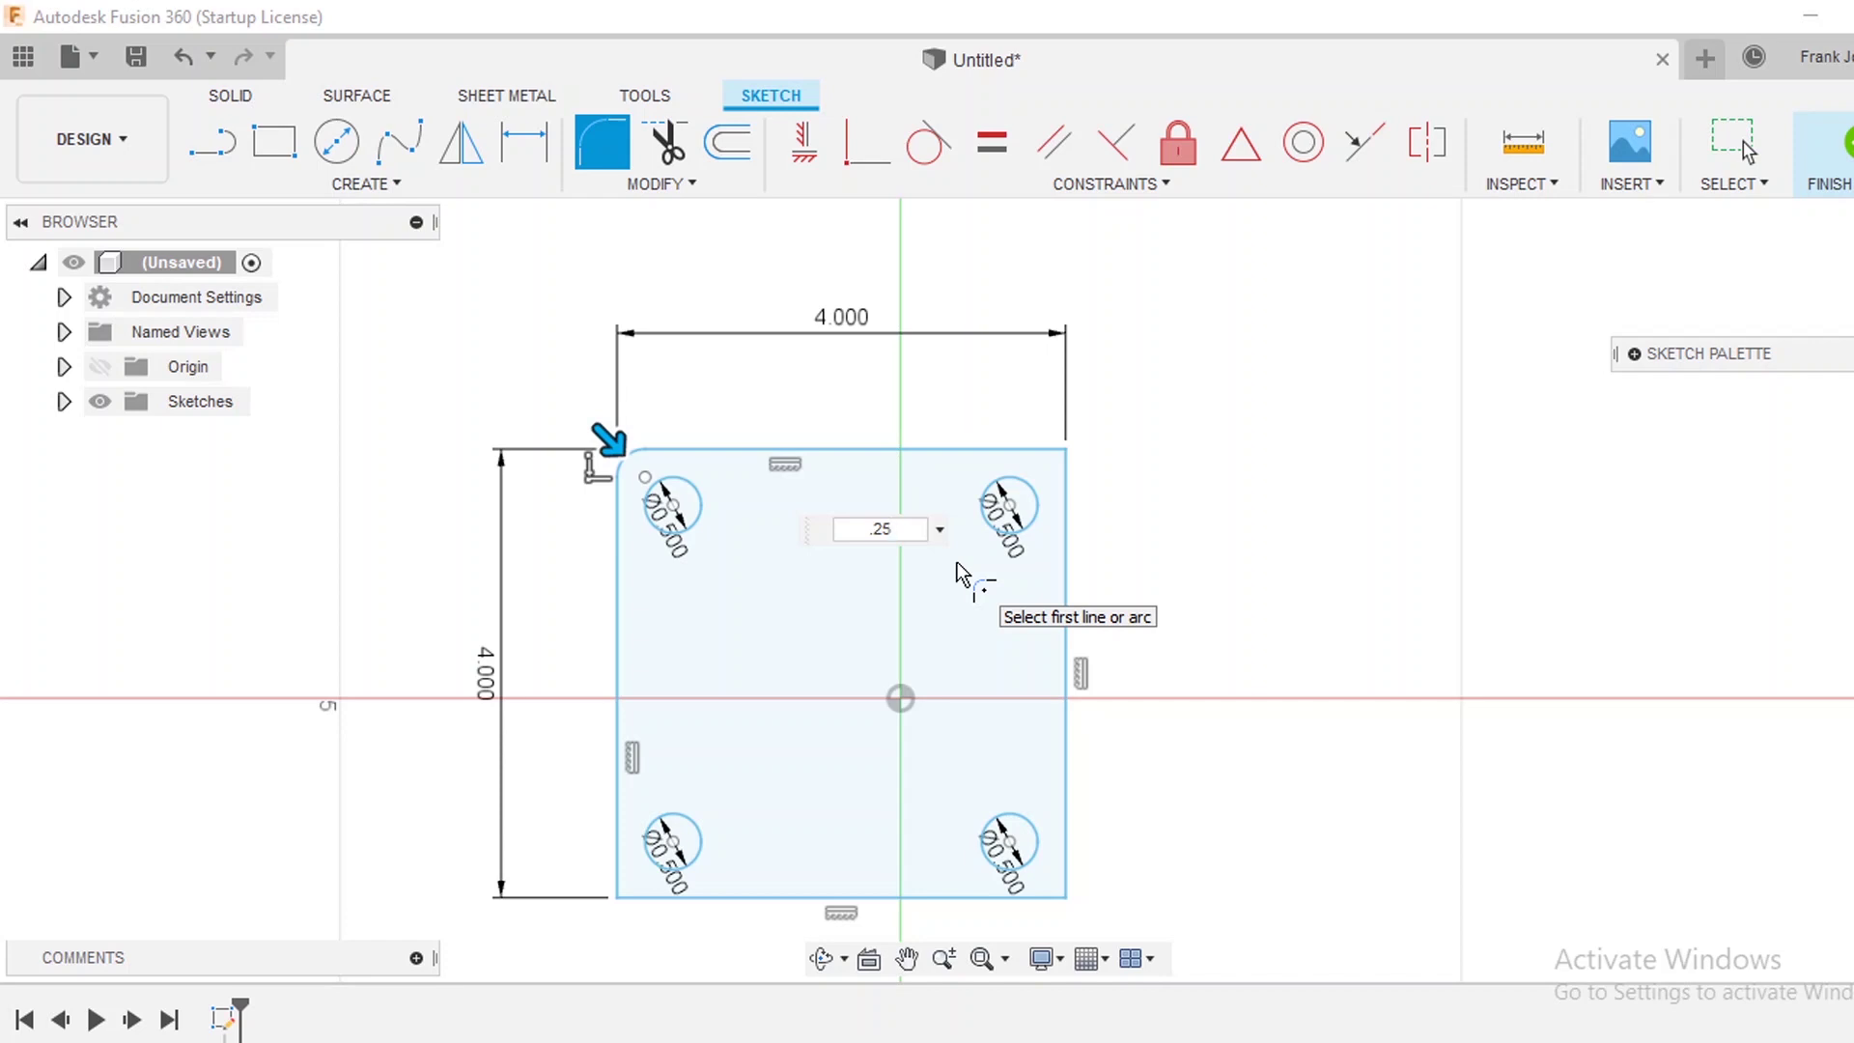
pyautogui.click(1066, 450)
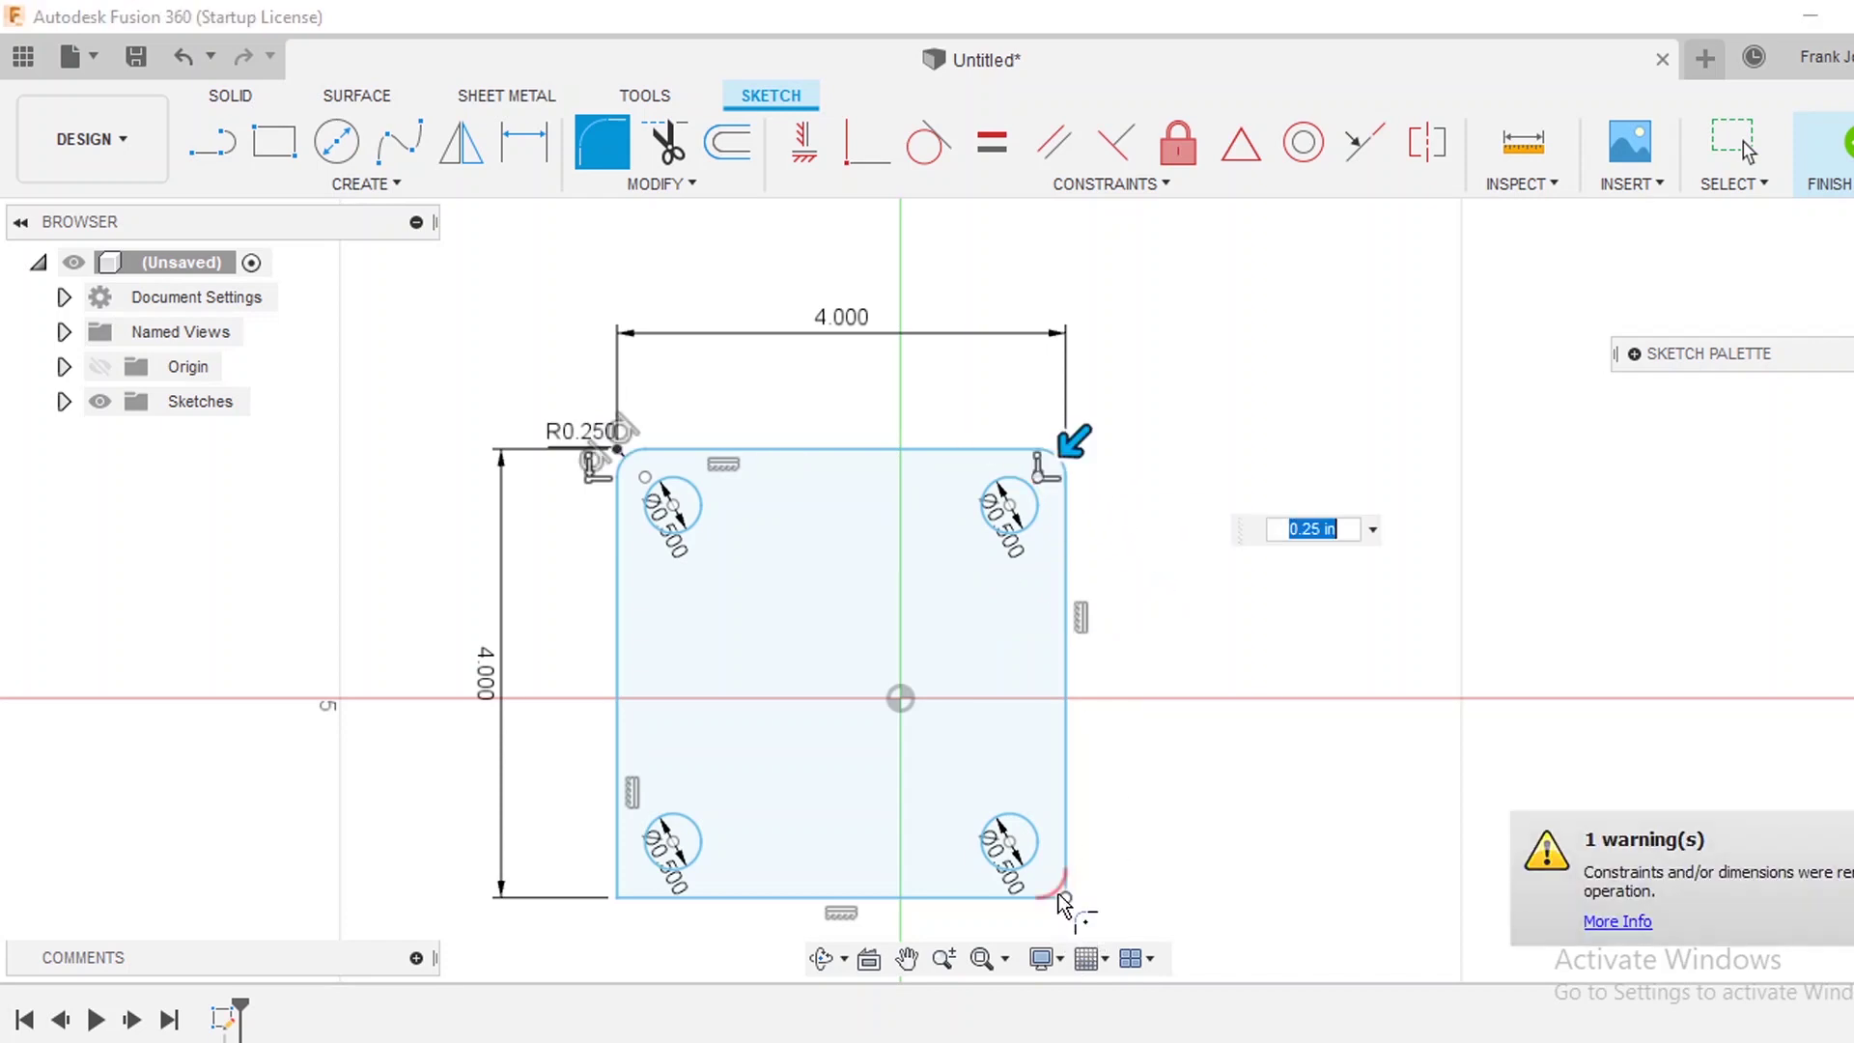
pyautogui.click(1064, 894)
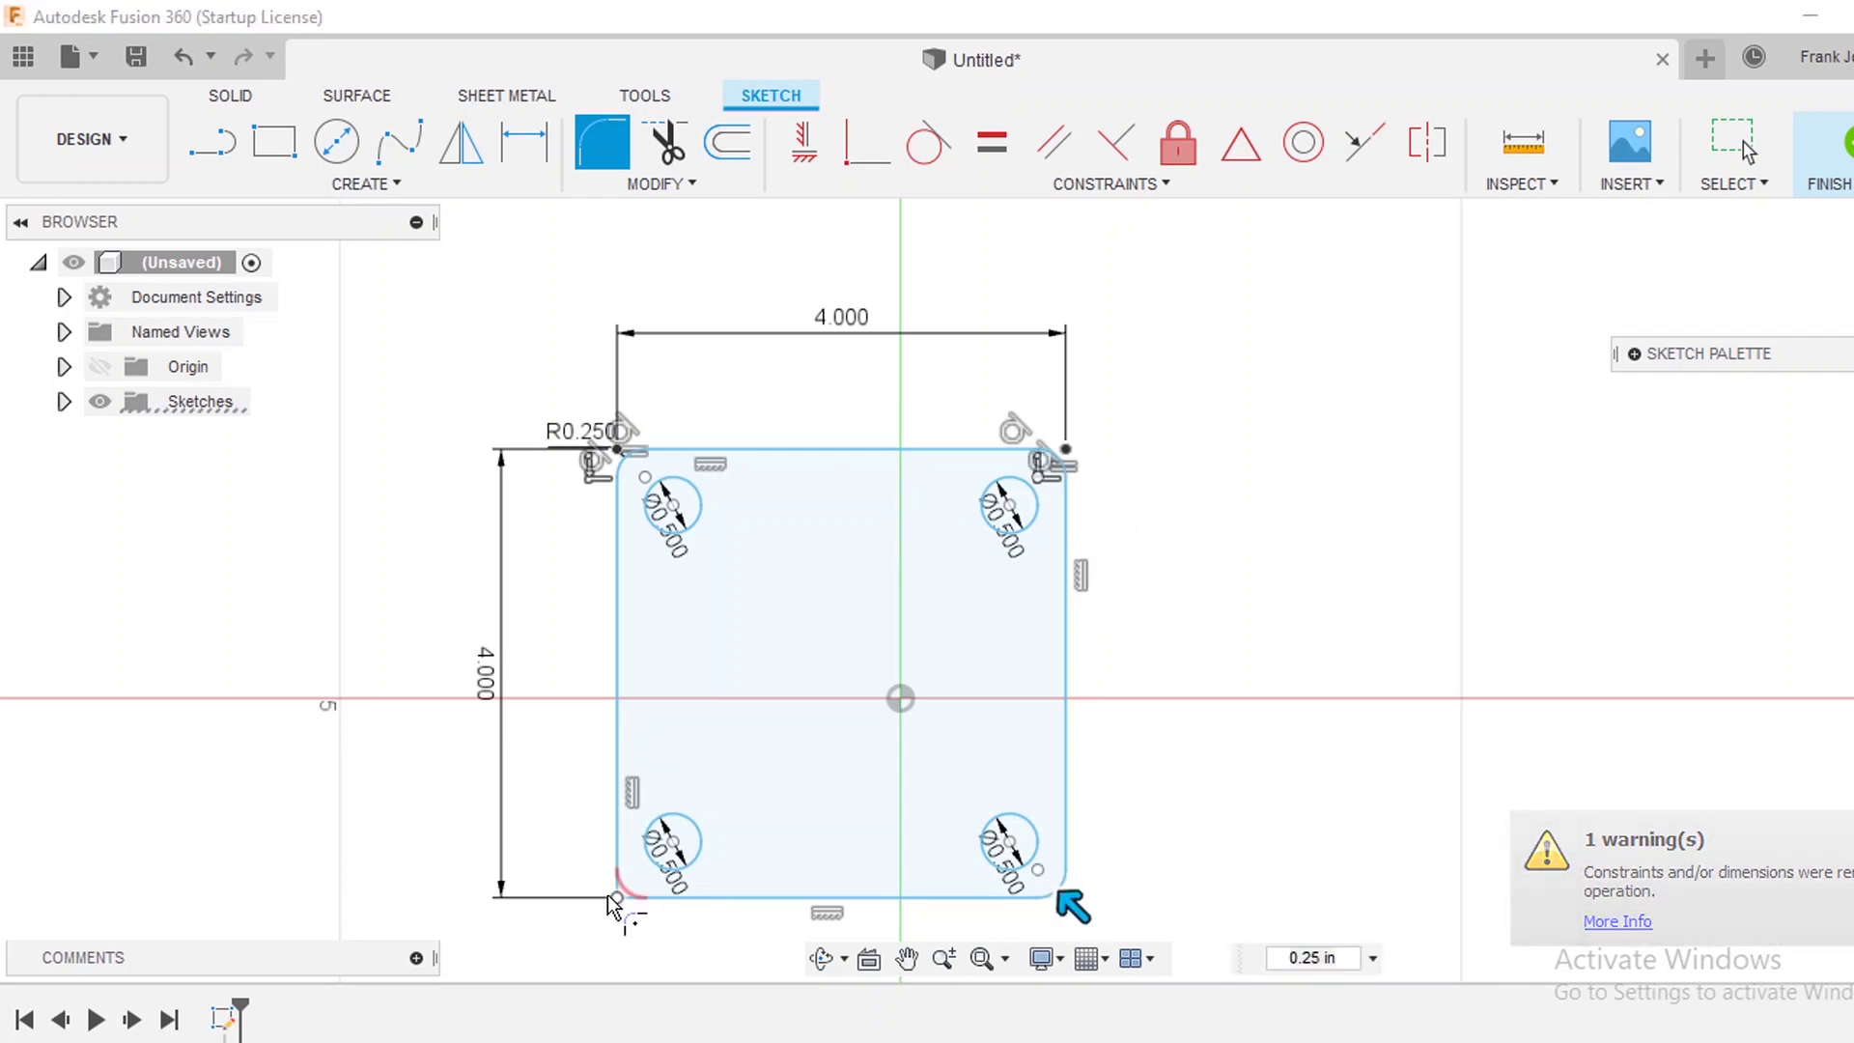
pyautogui.click(610, 893)
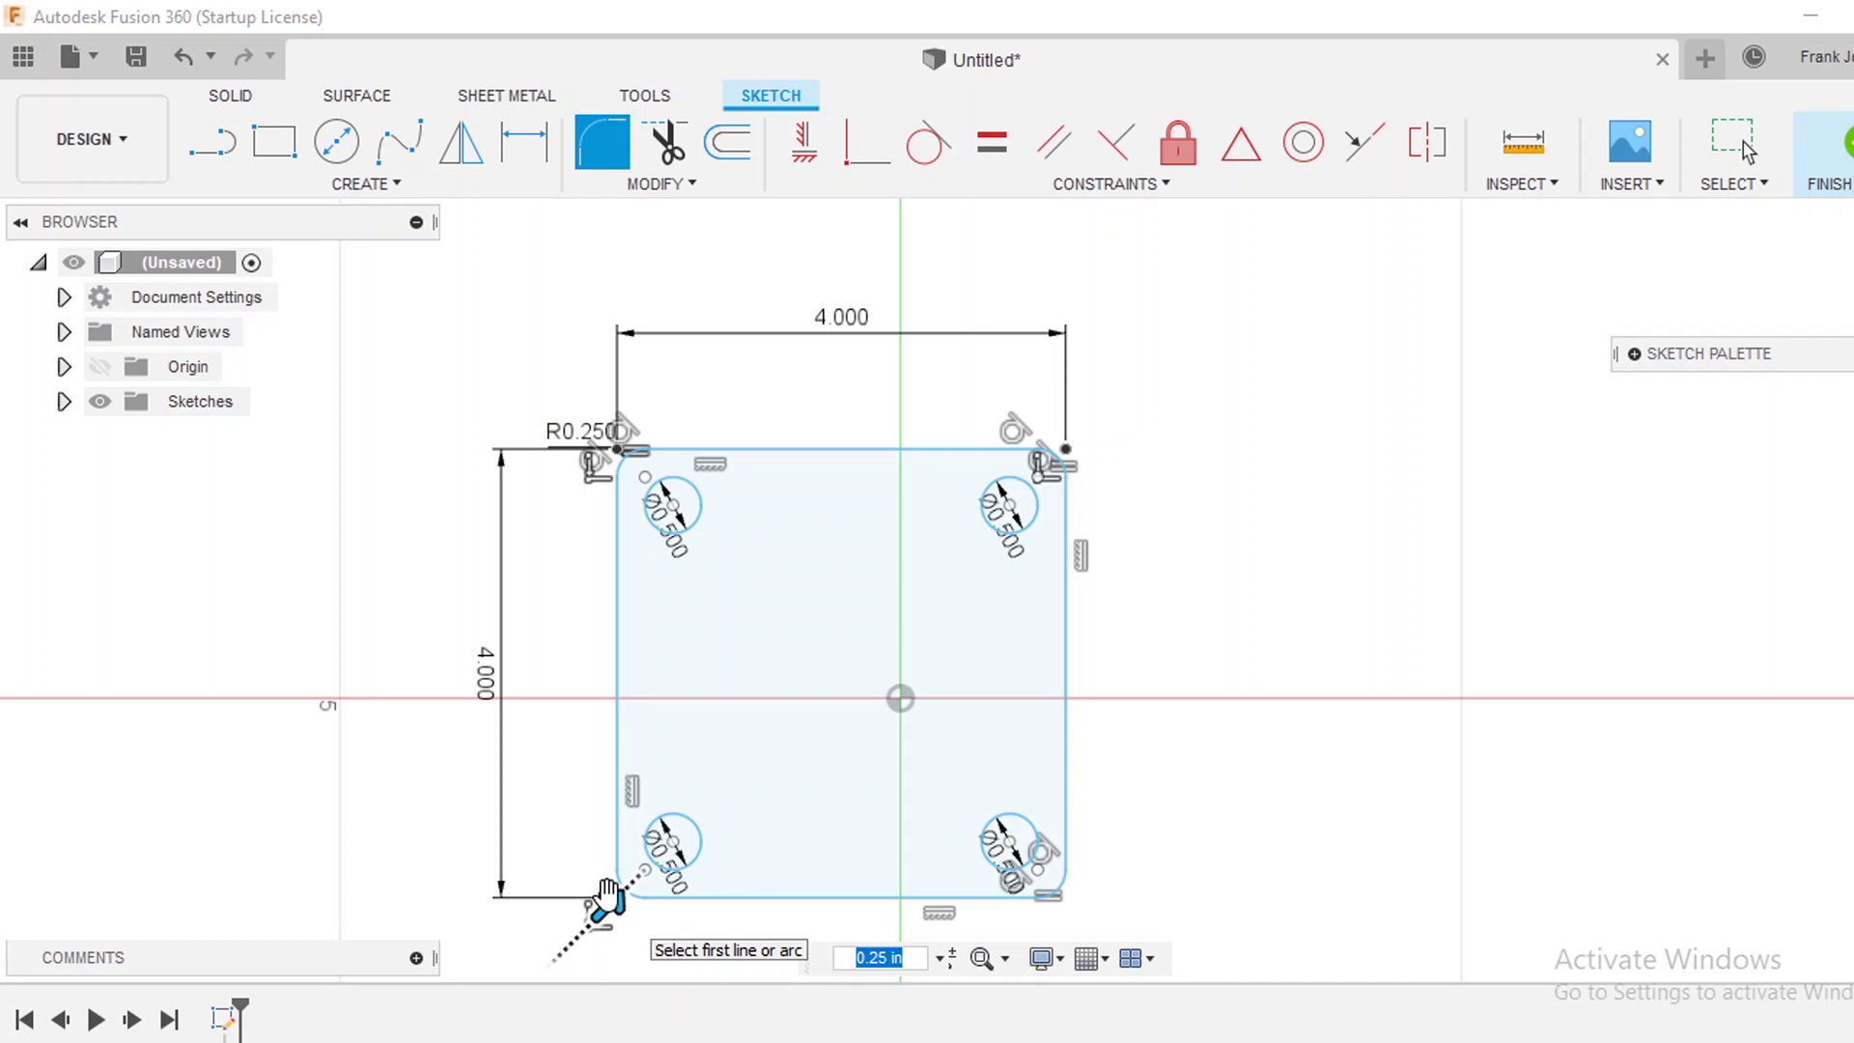
pyautogui.press('Return')
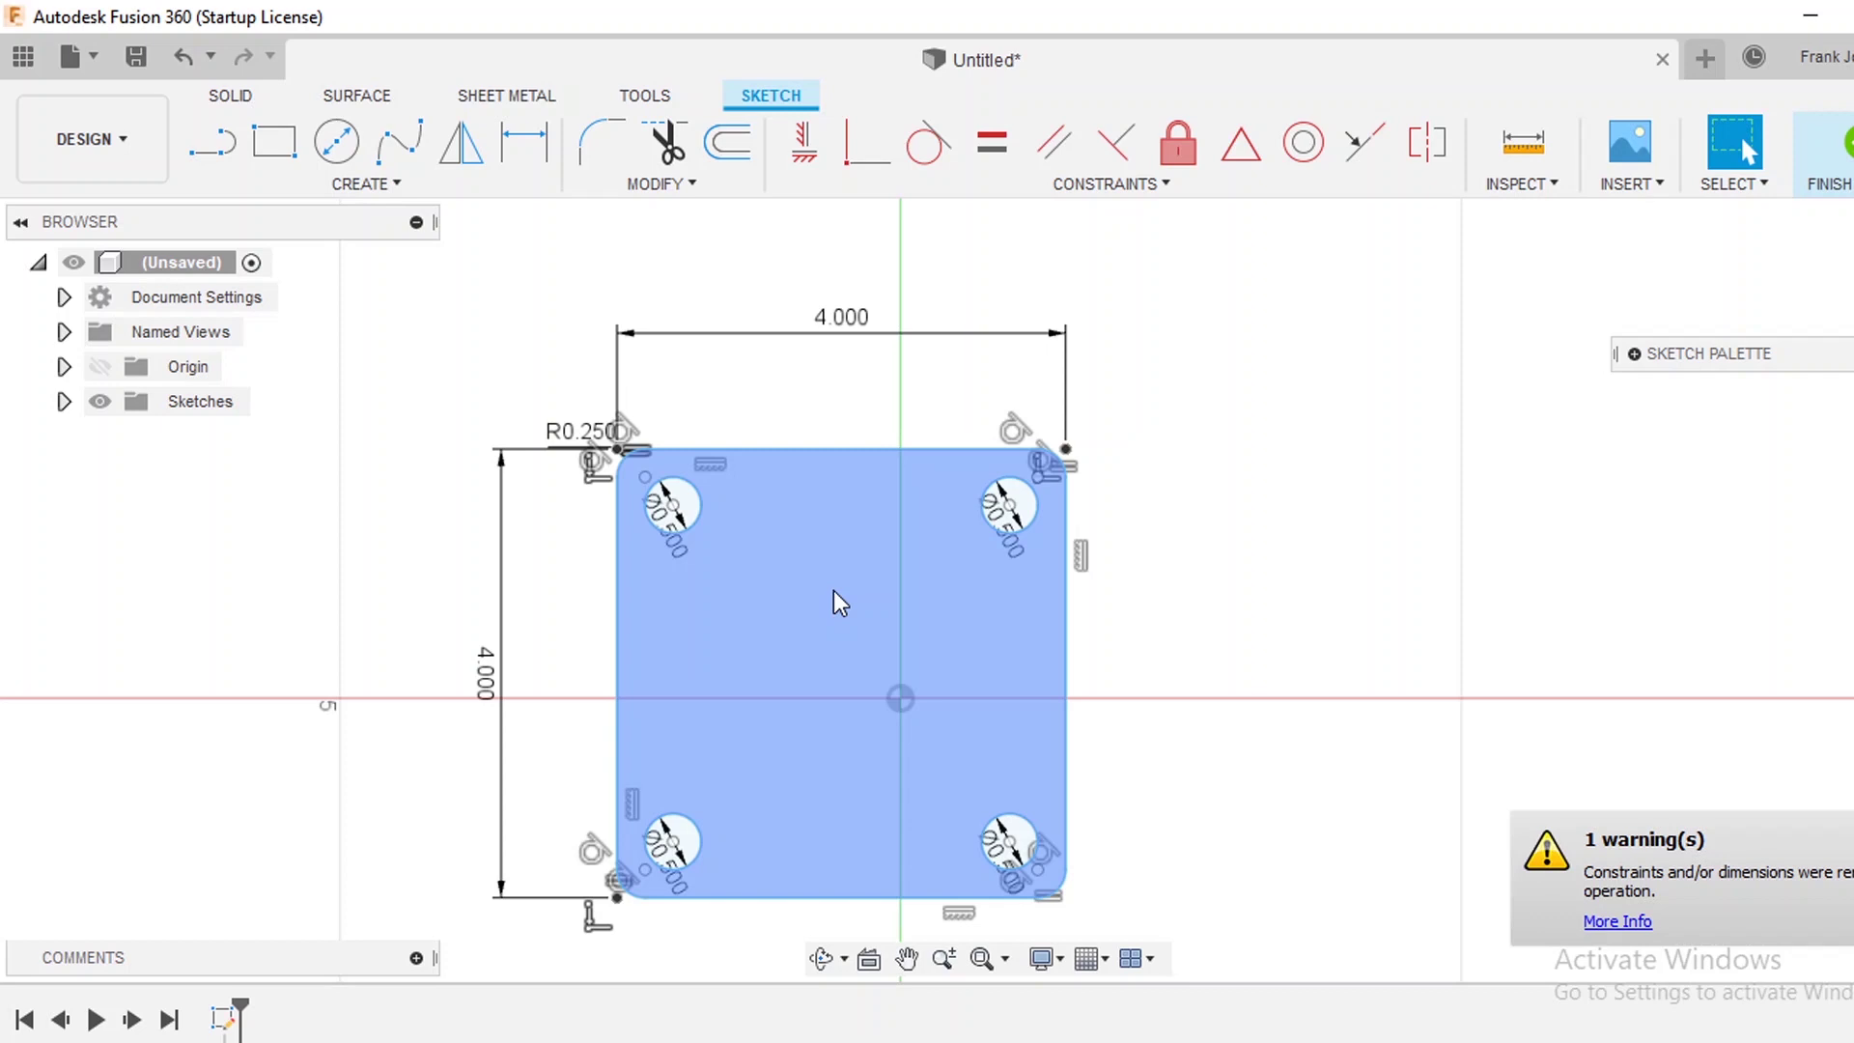
# Step: Draw a 1 in diameter center circle in the middle of the plate
pyautogui.press('c')
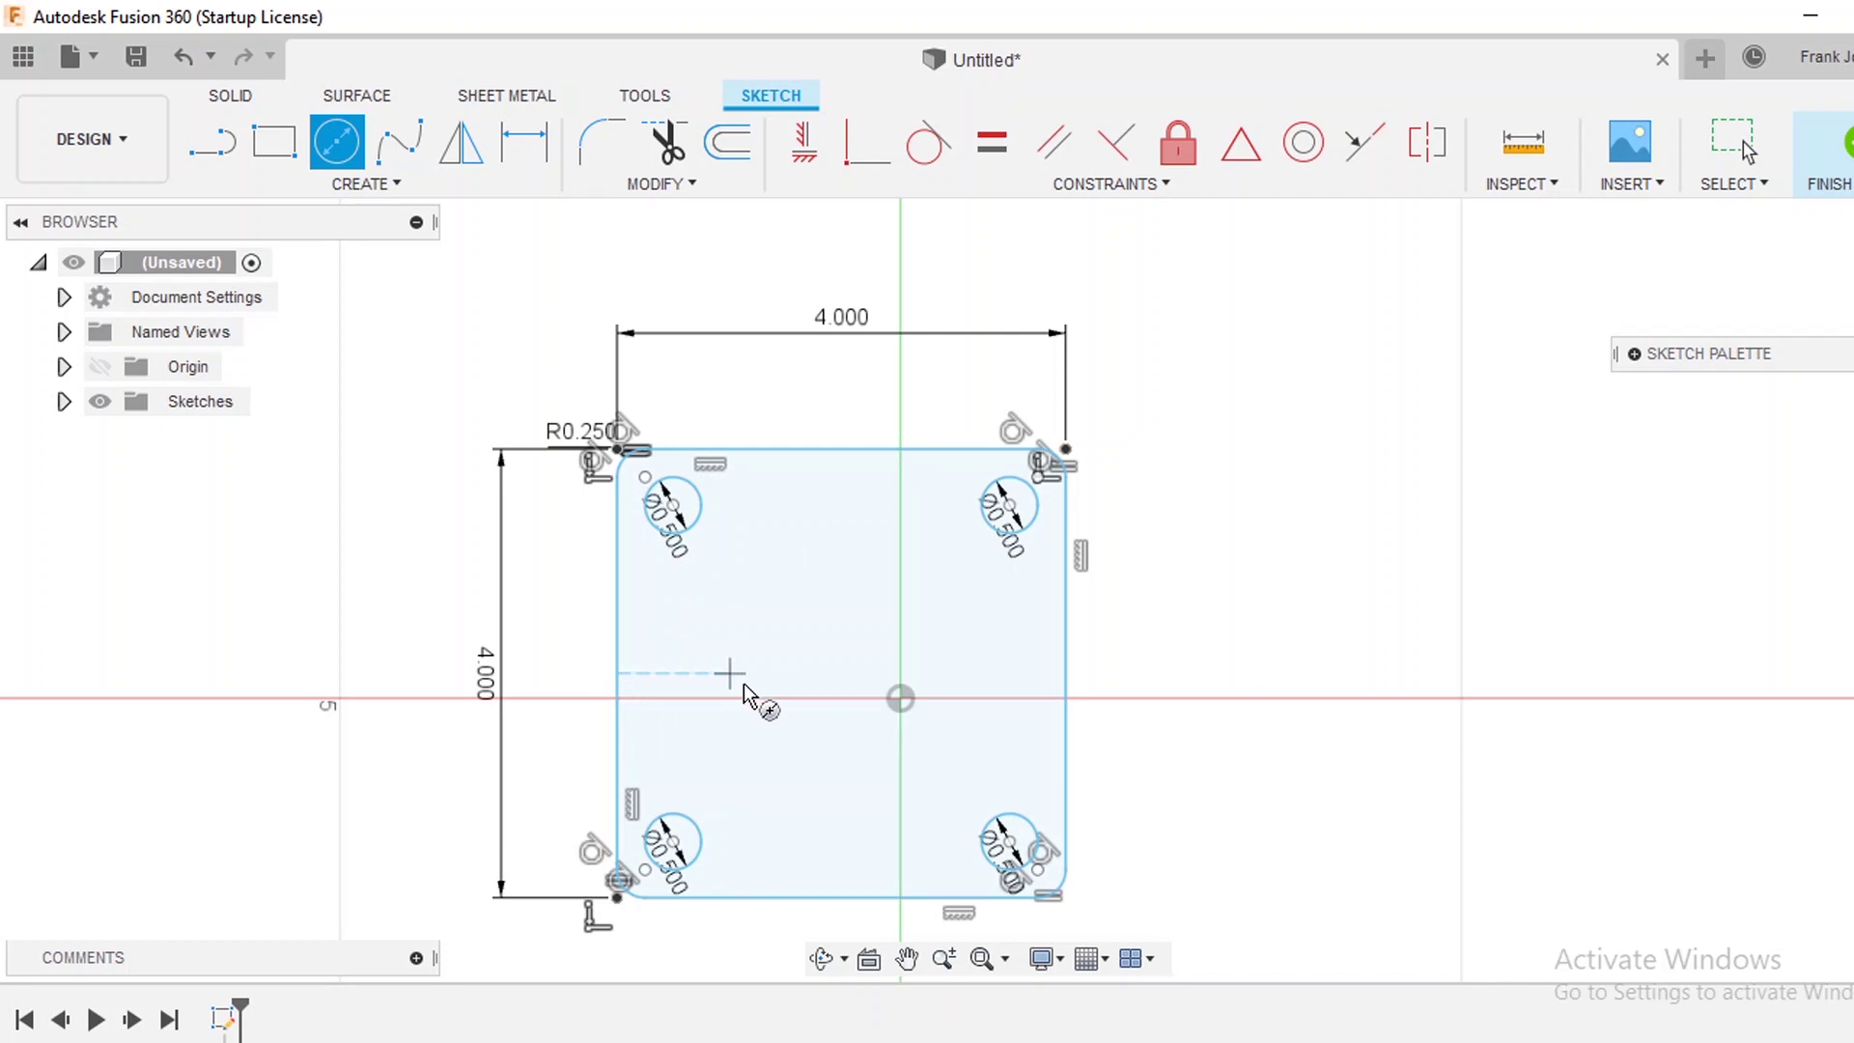
pyautogui.click(840, 673)
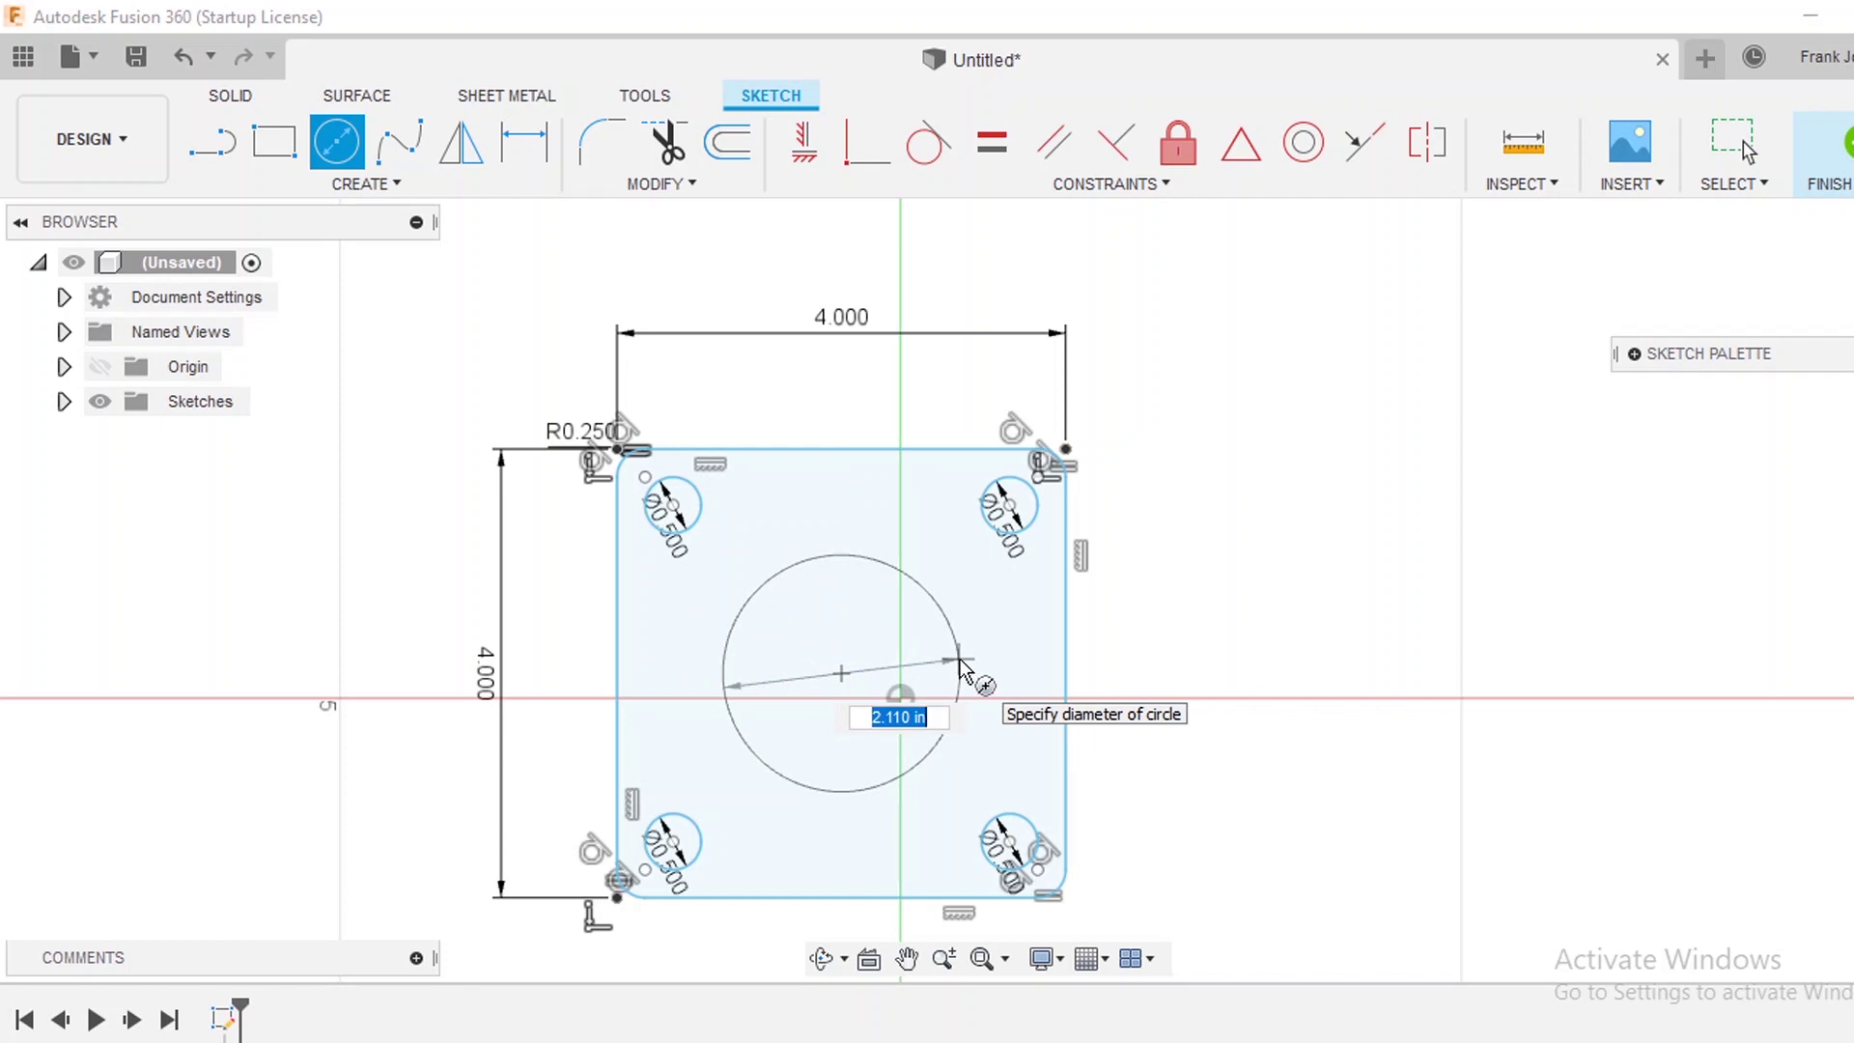
pyautogui.write('1')
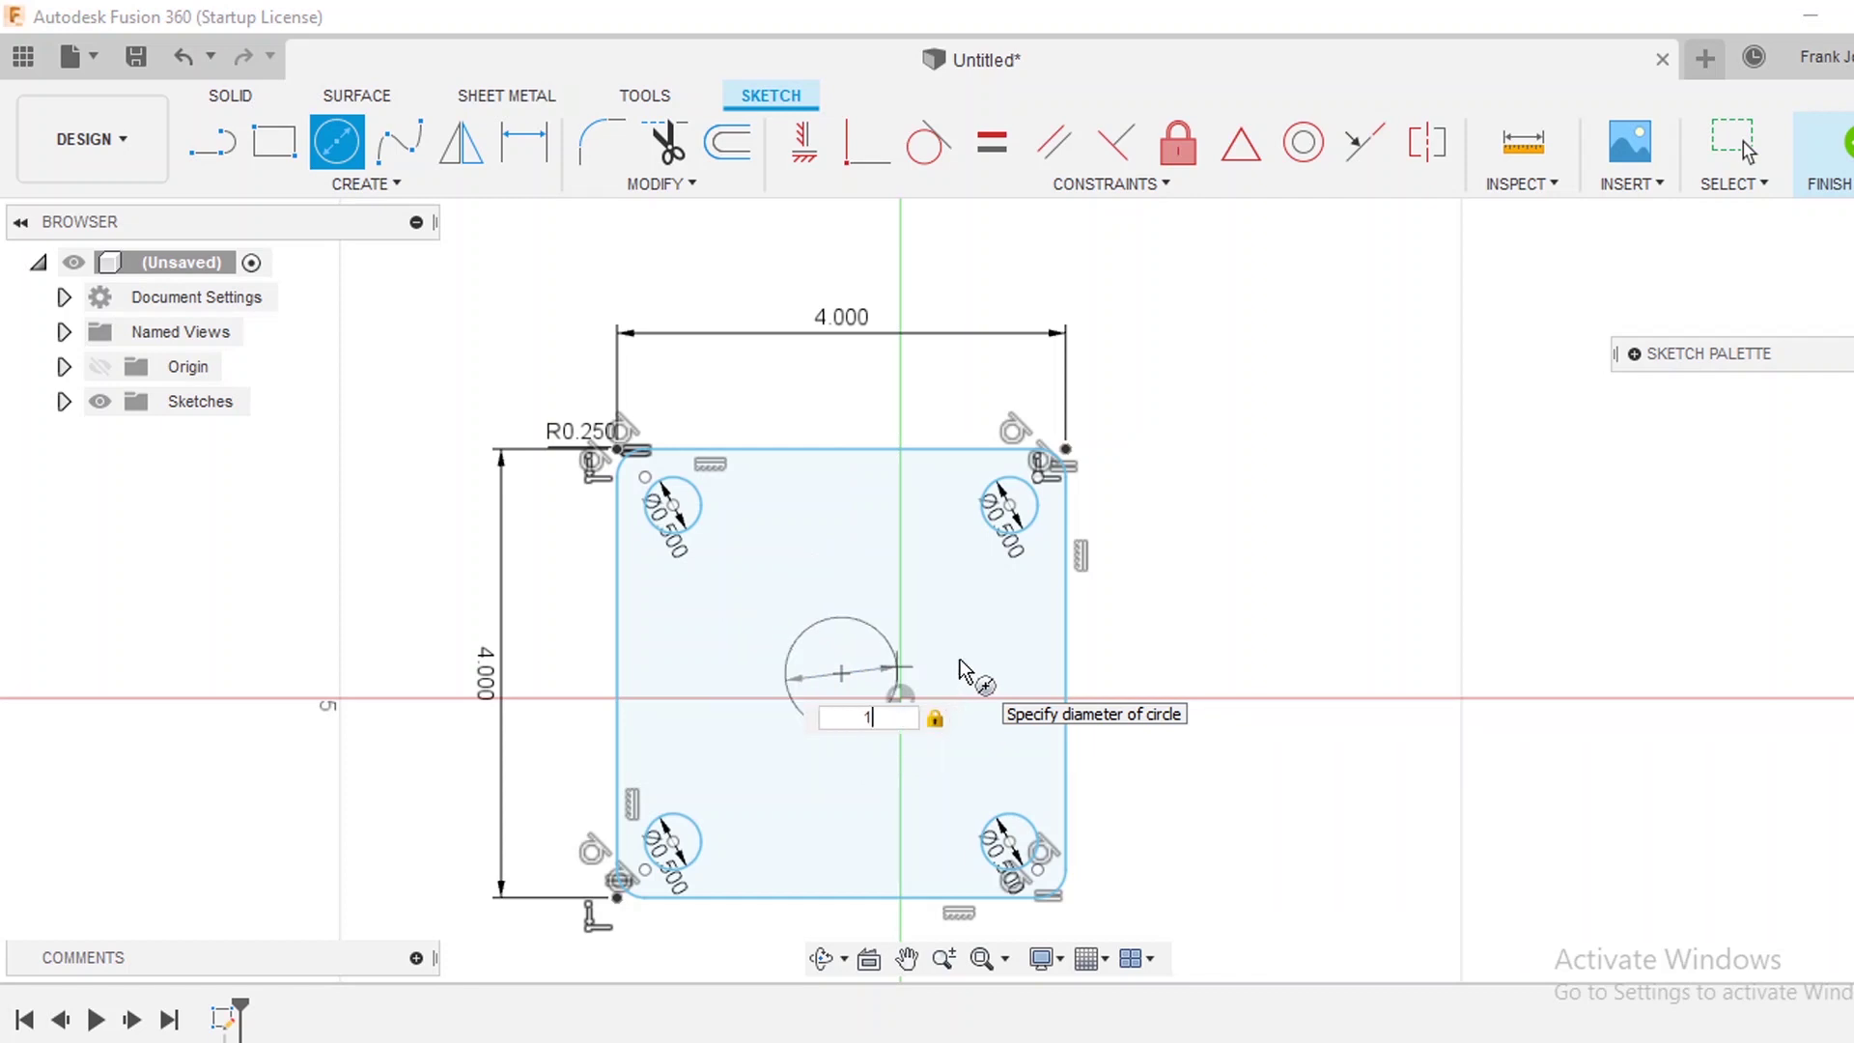
pyautogui.press('Return')
pyautogui.press('Escape')
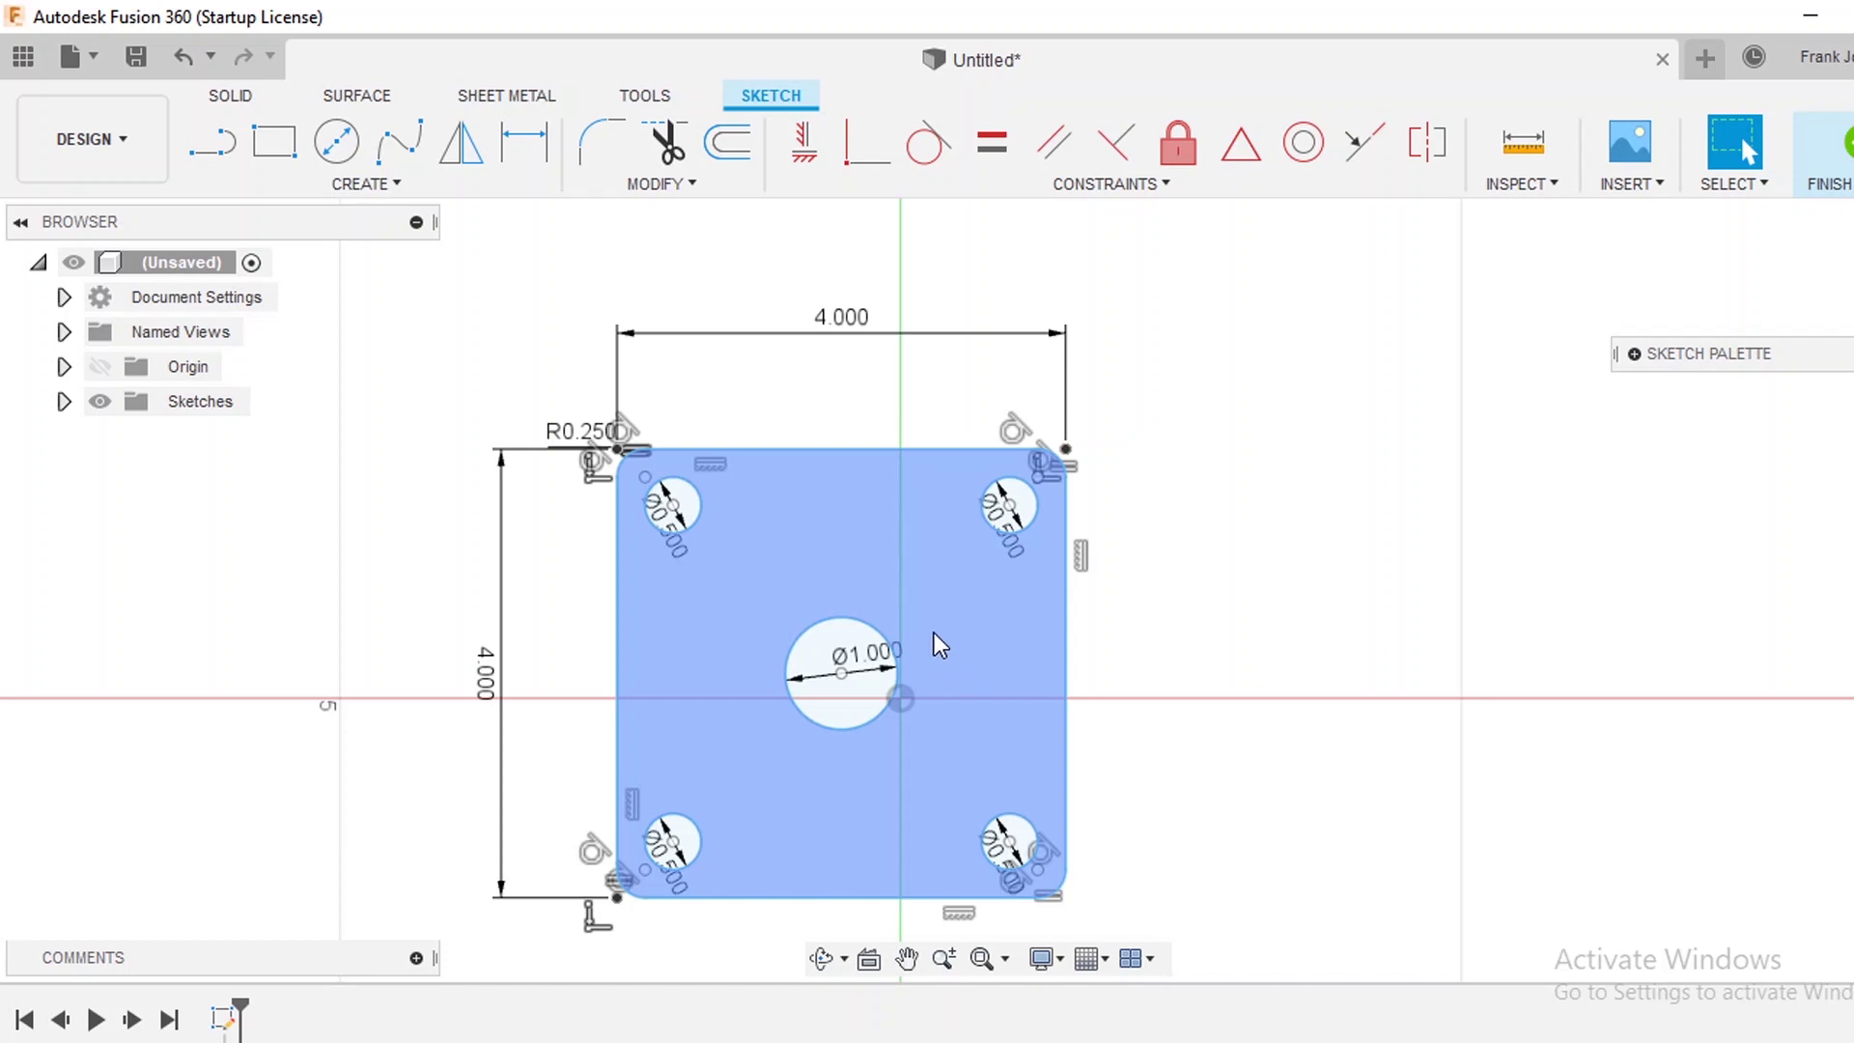
# Step: Export Sketch1 as a DXF named 'test plate' in the Desktop DXF folder
pyautogui.click(64, 402)
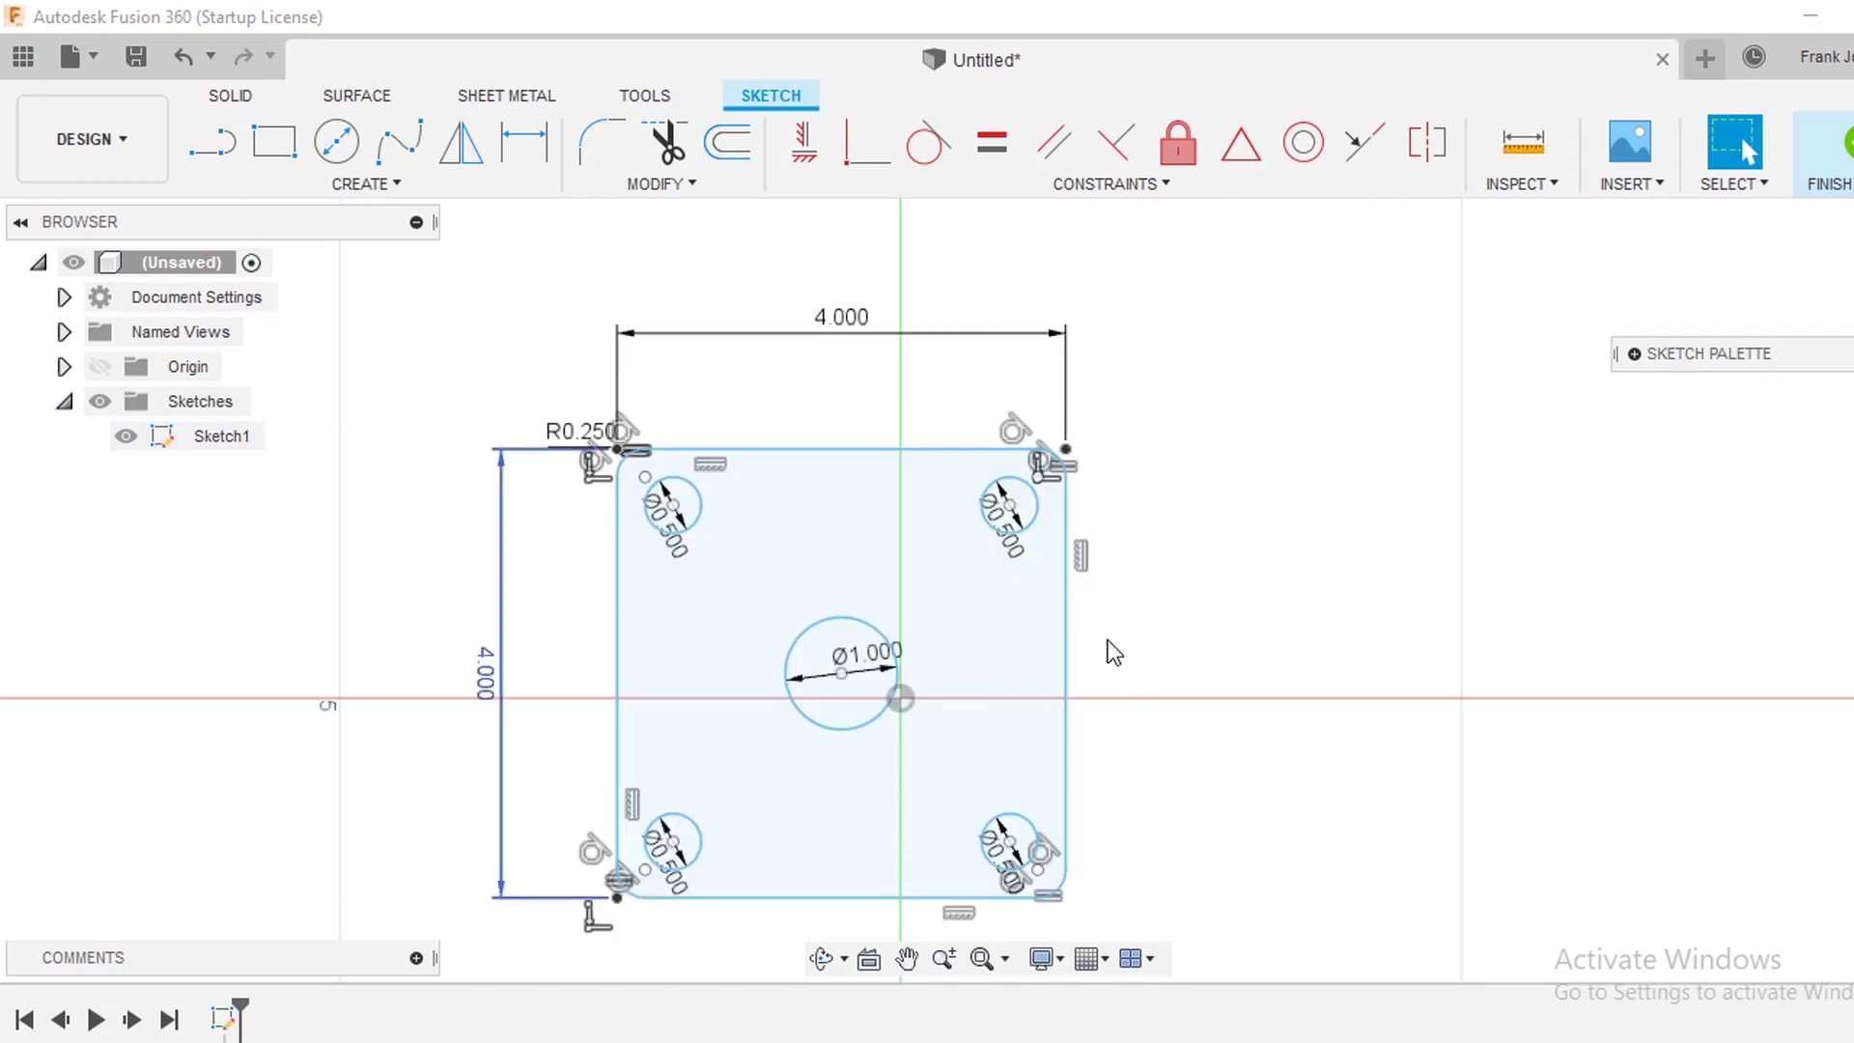
pyautogui.rightClick(218, 446)
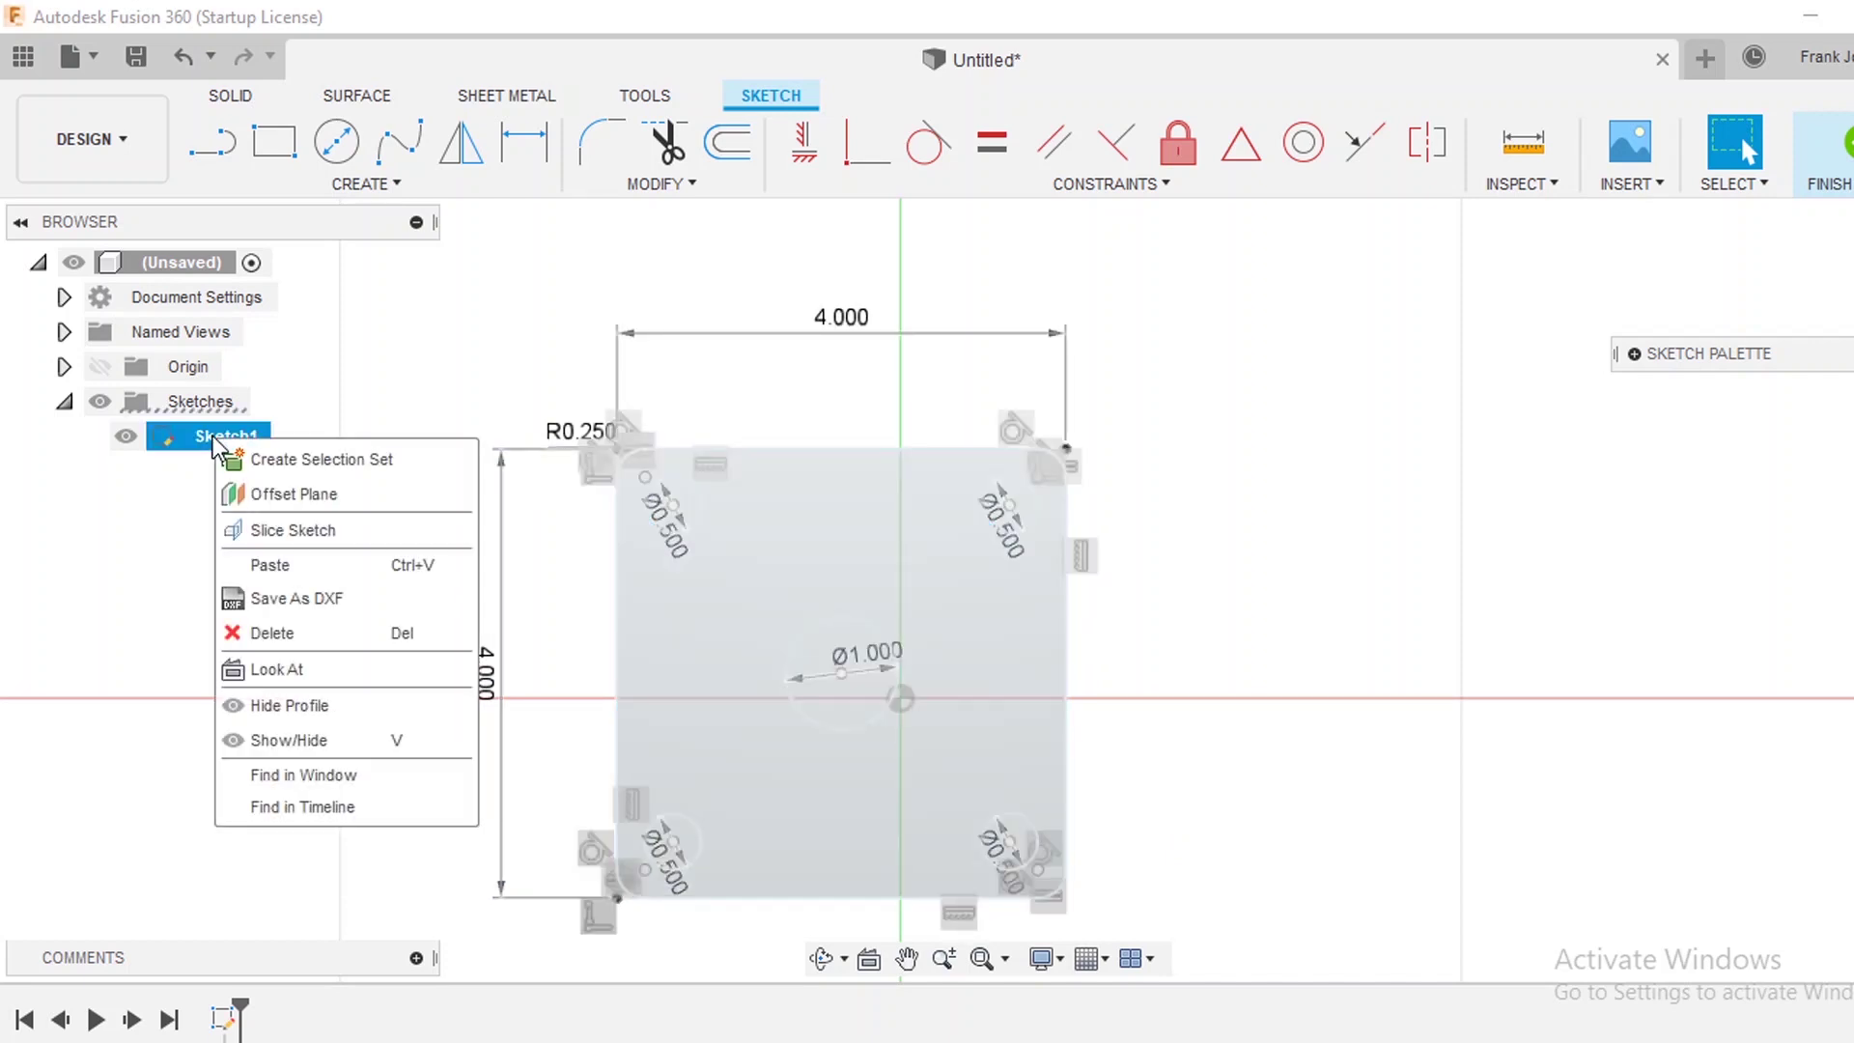
pyautogui.click(314, 606)
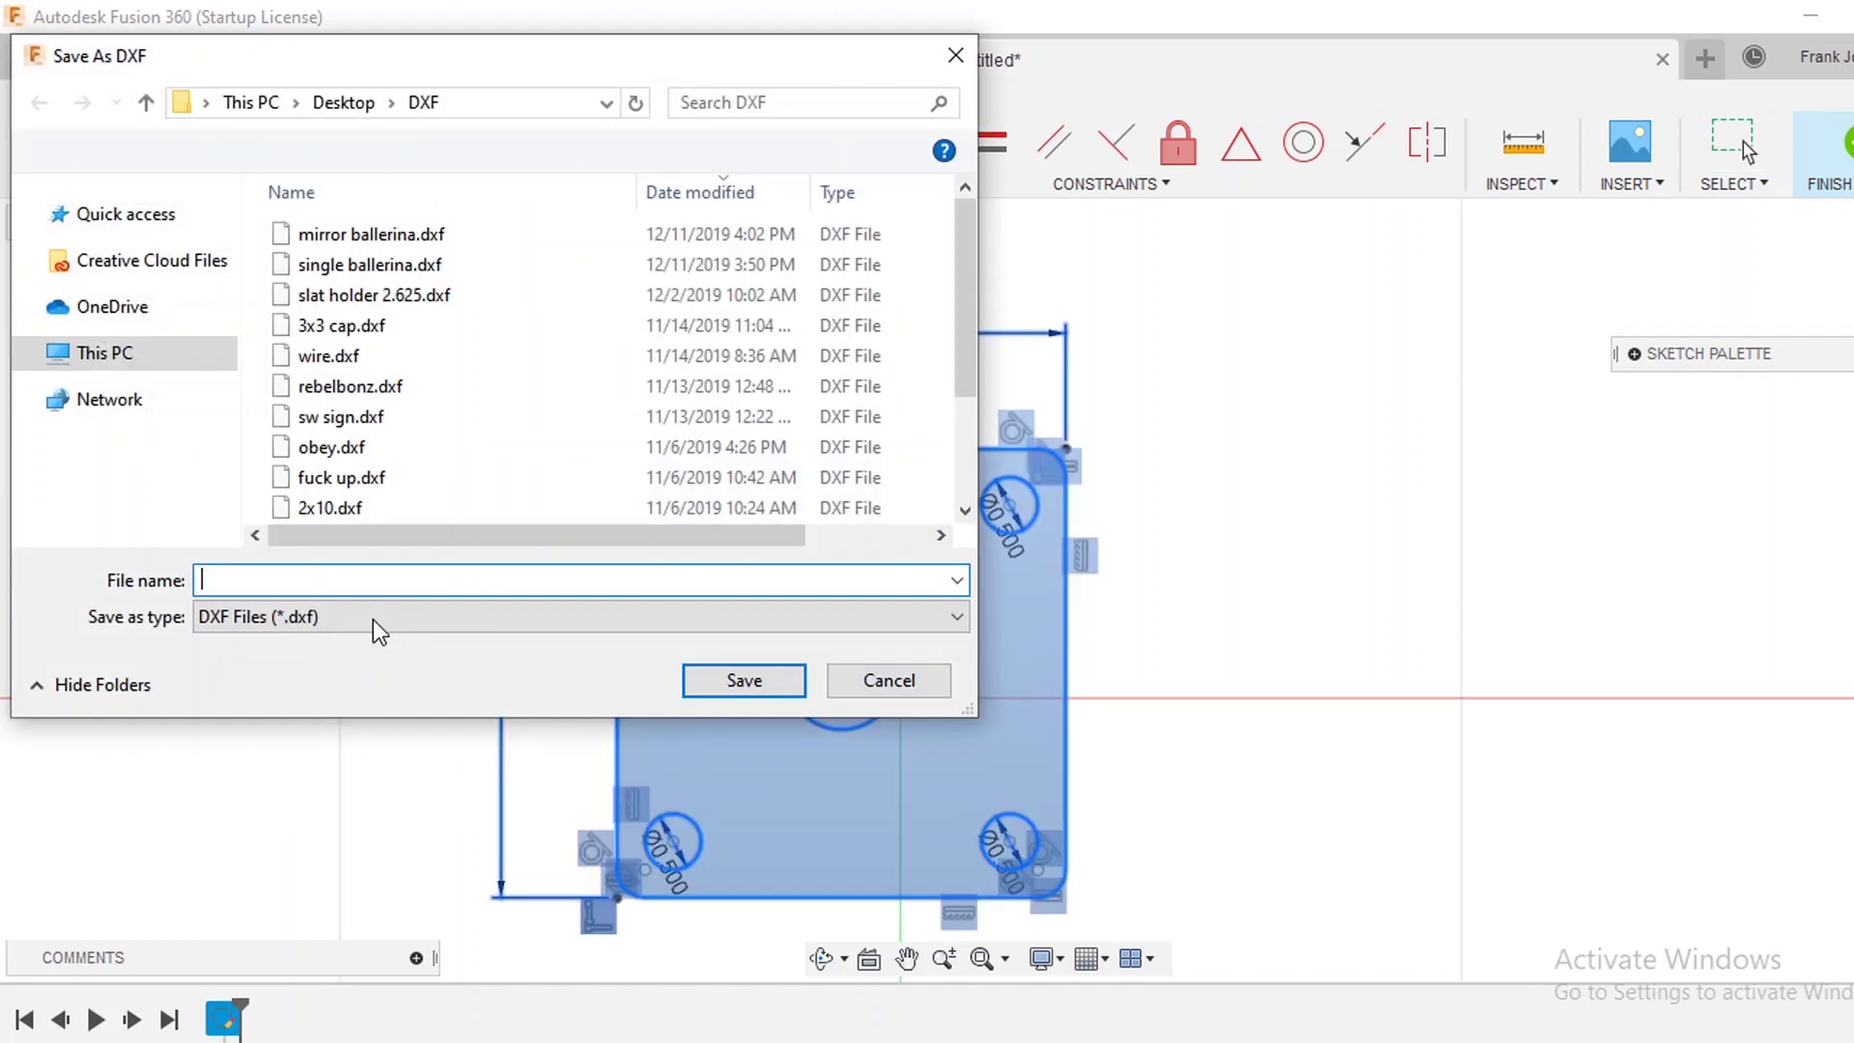
pyautogui.click(399, 579)
pyautogui.write('test pla')
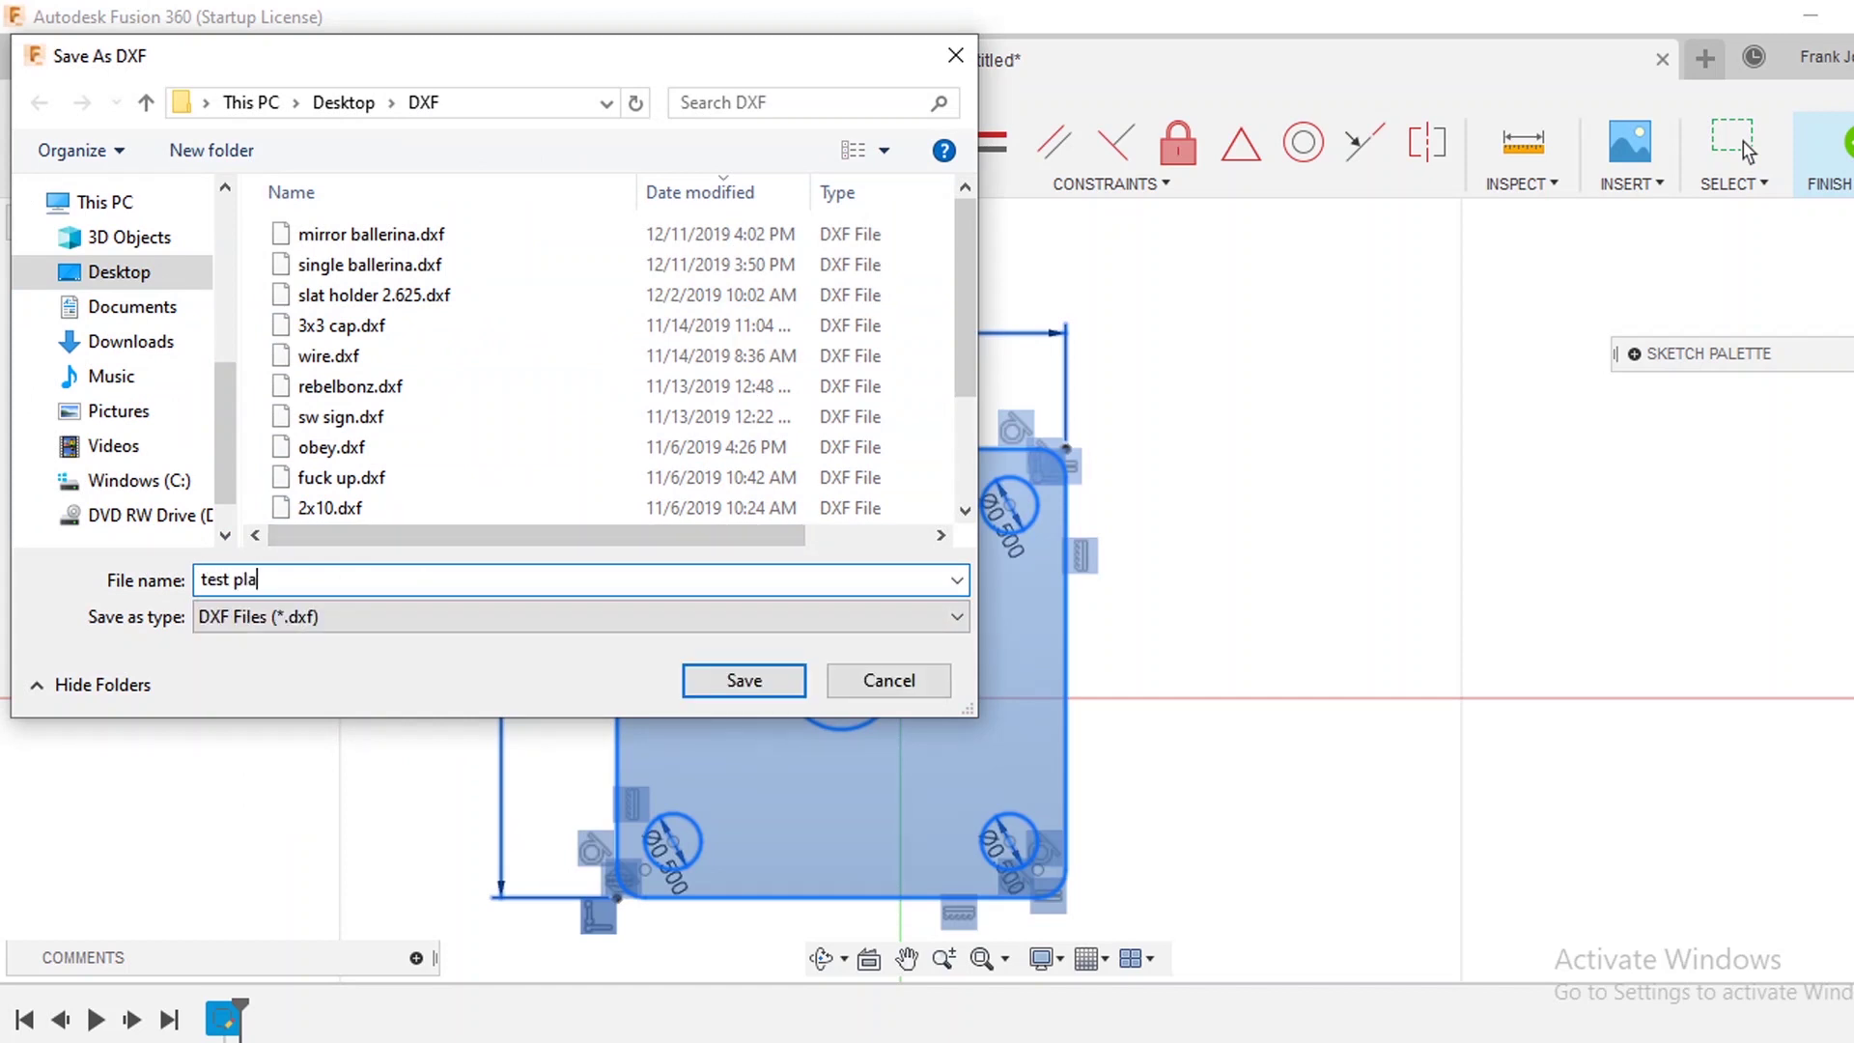
pyautogui.write('te')
pyautogui.press('Return')
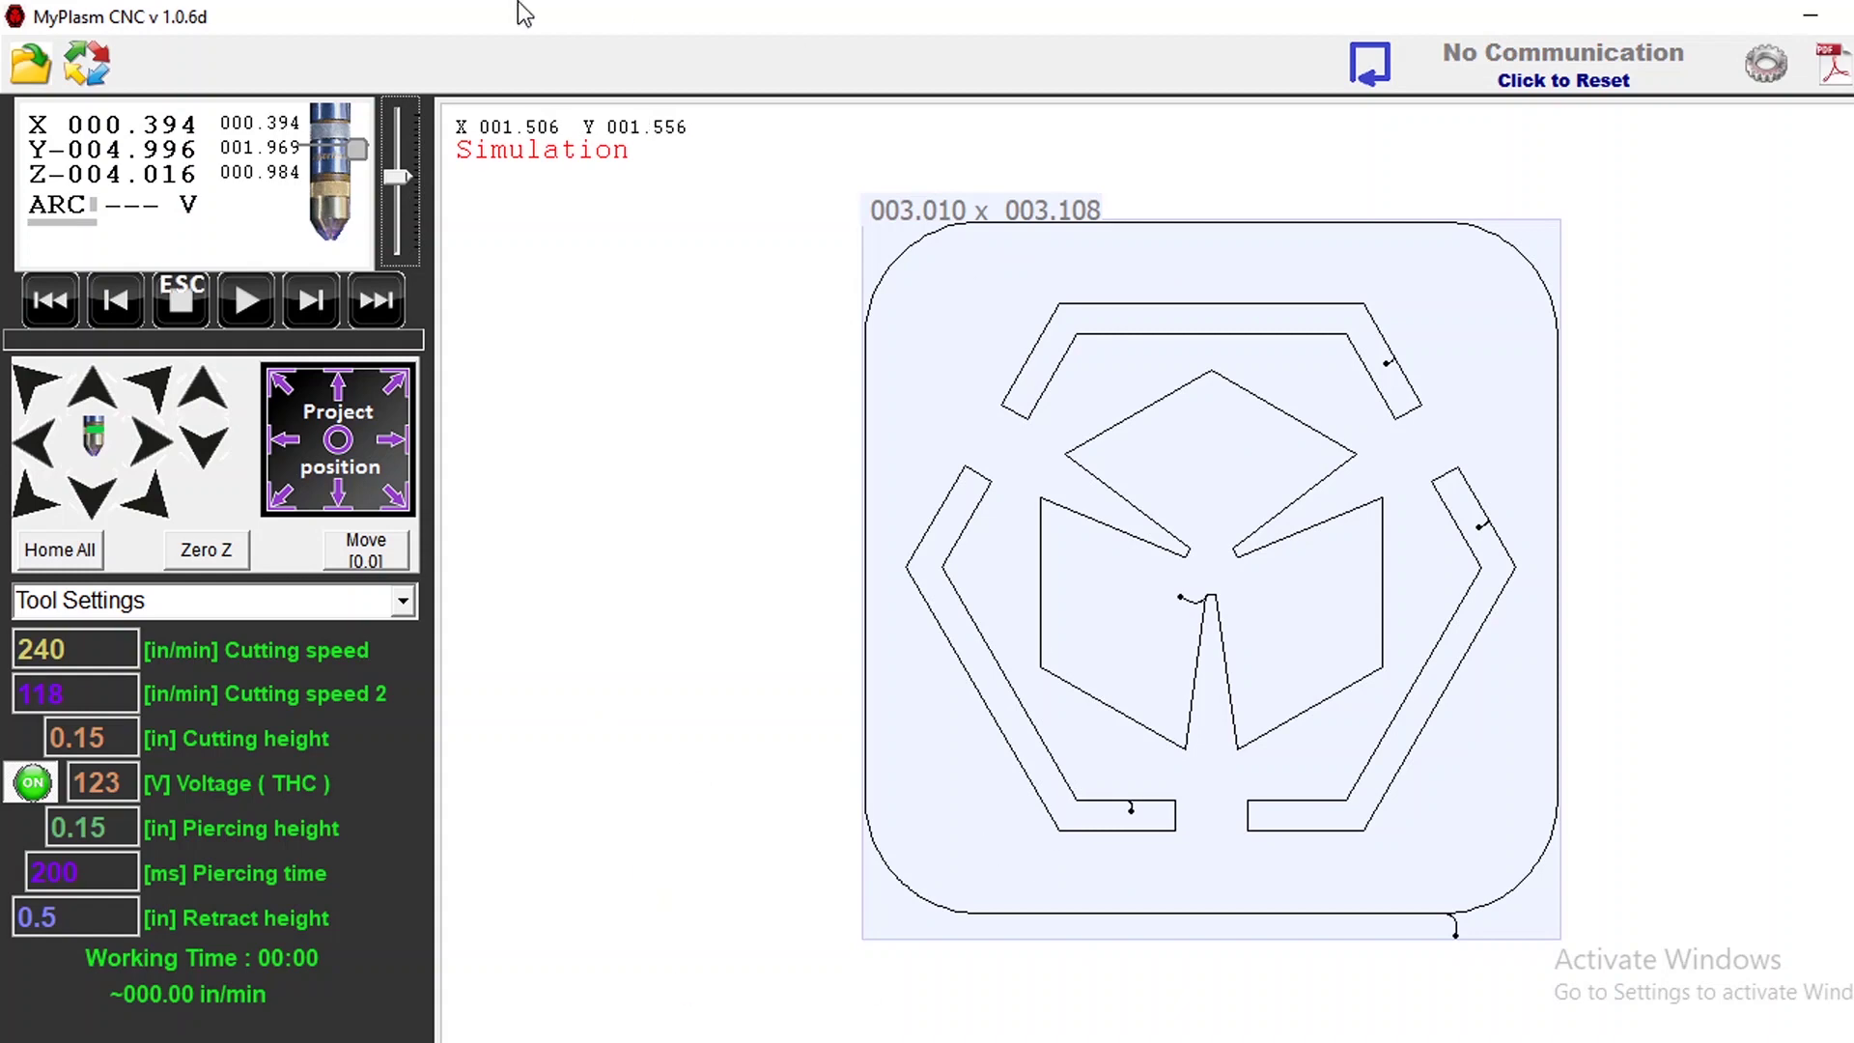
# Step: Import test plate.dxf from the Desktop DXF folder into the cut-file importer
pyautogui.click(27, 77)
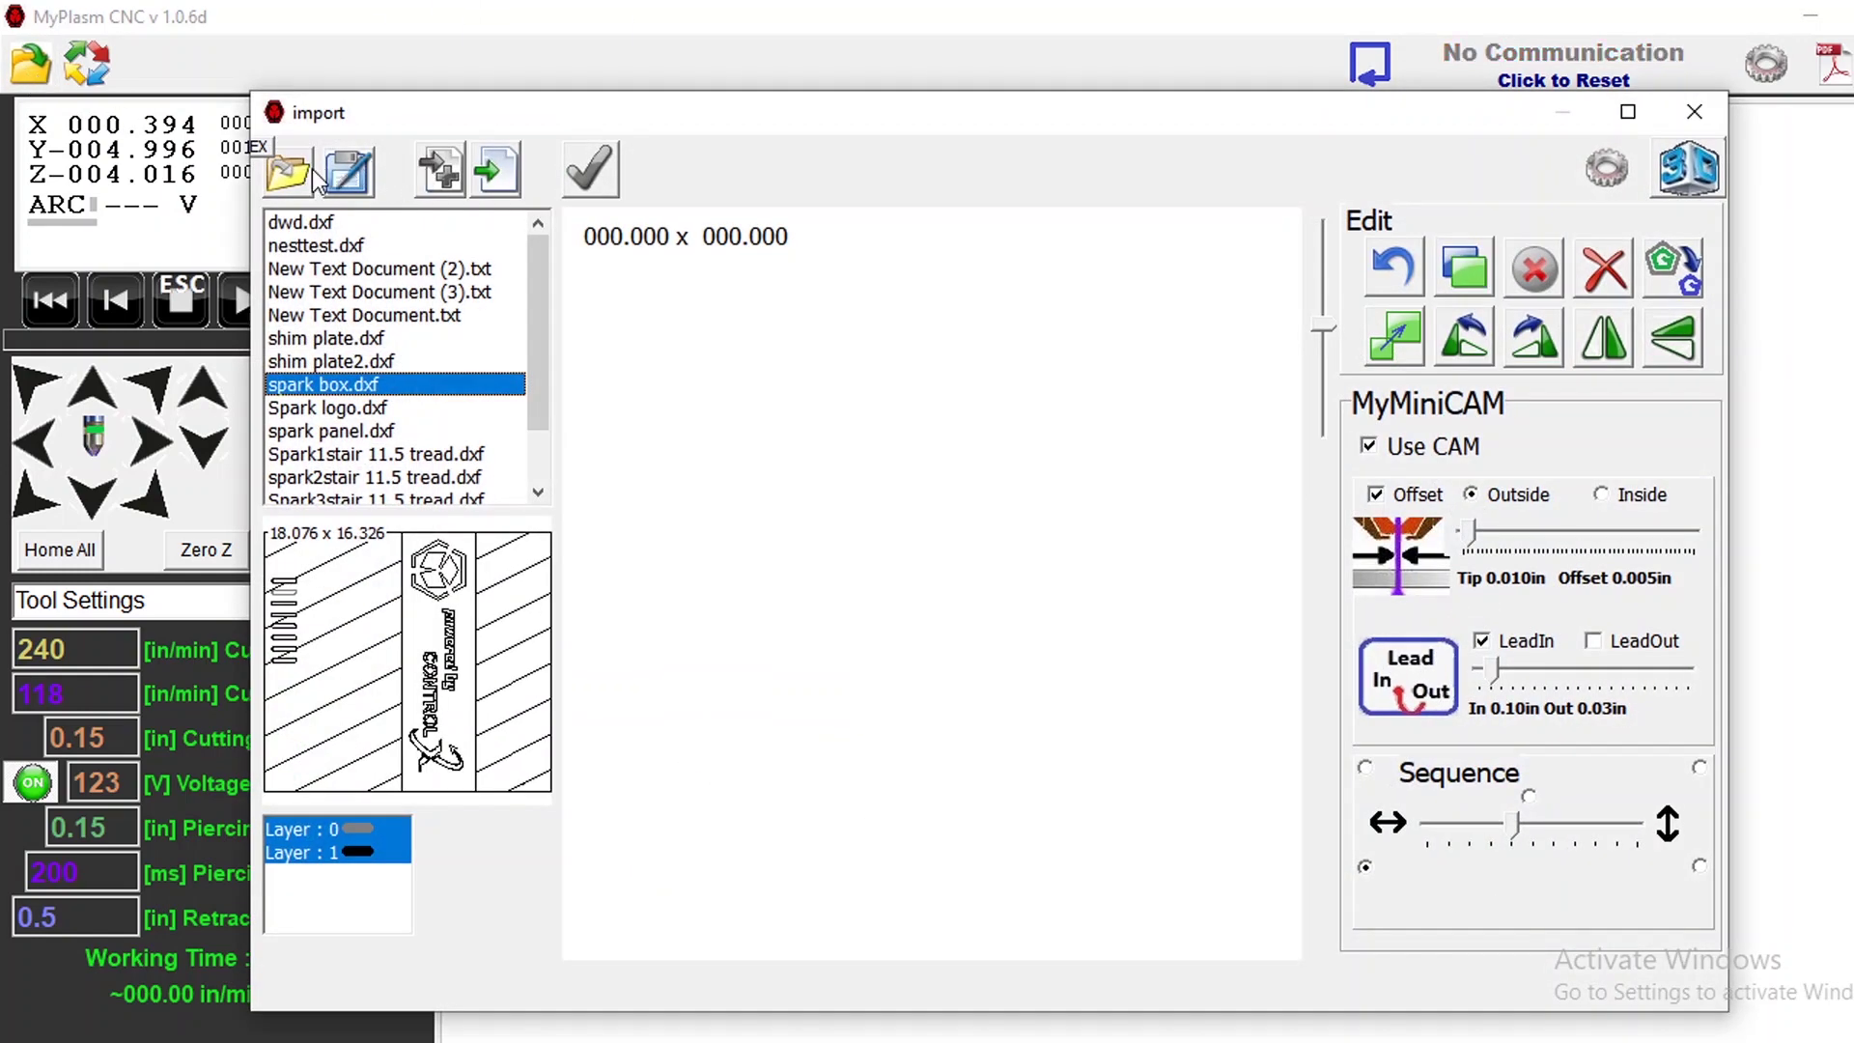
pyautogui.click(293, 182)
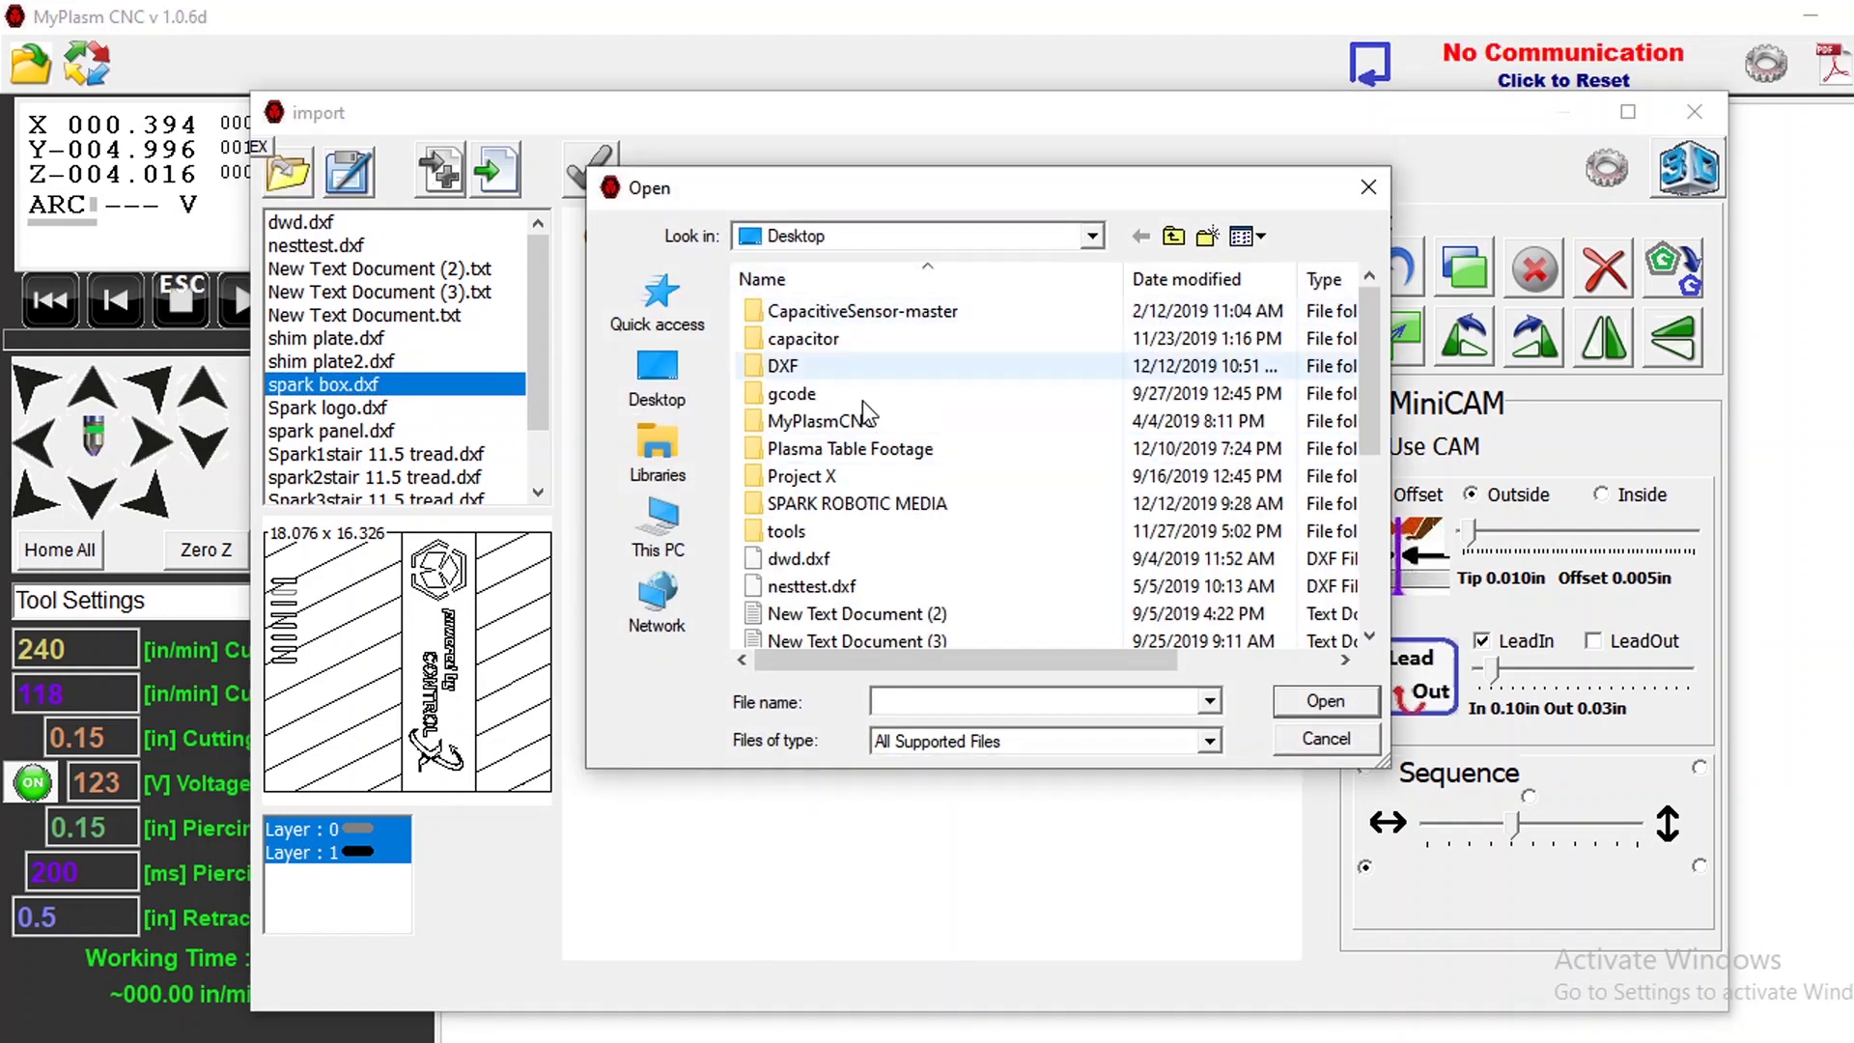
pyautogui.click(792, 373)
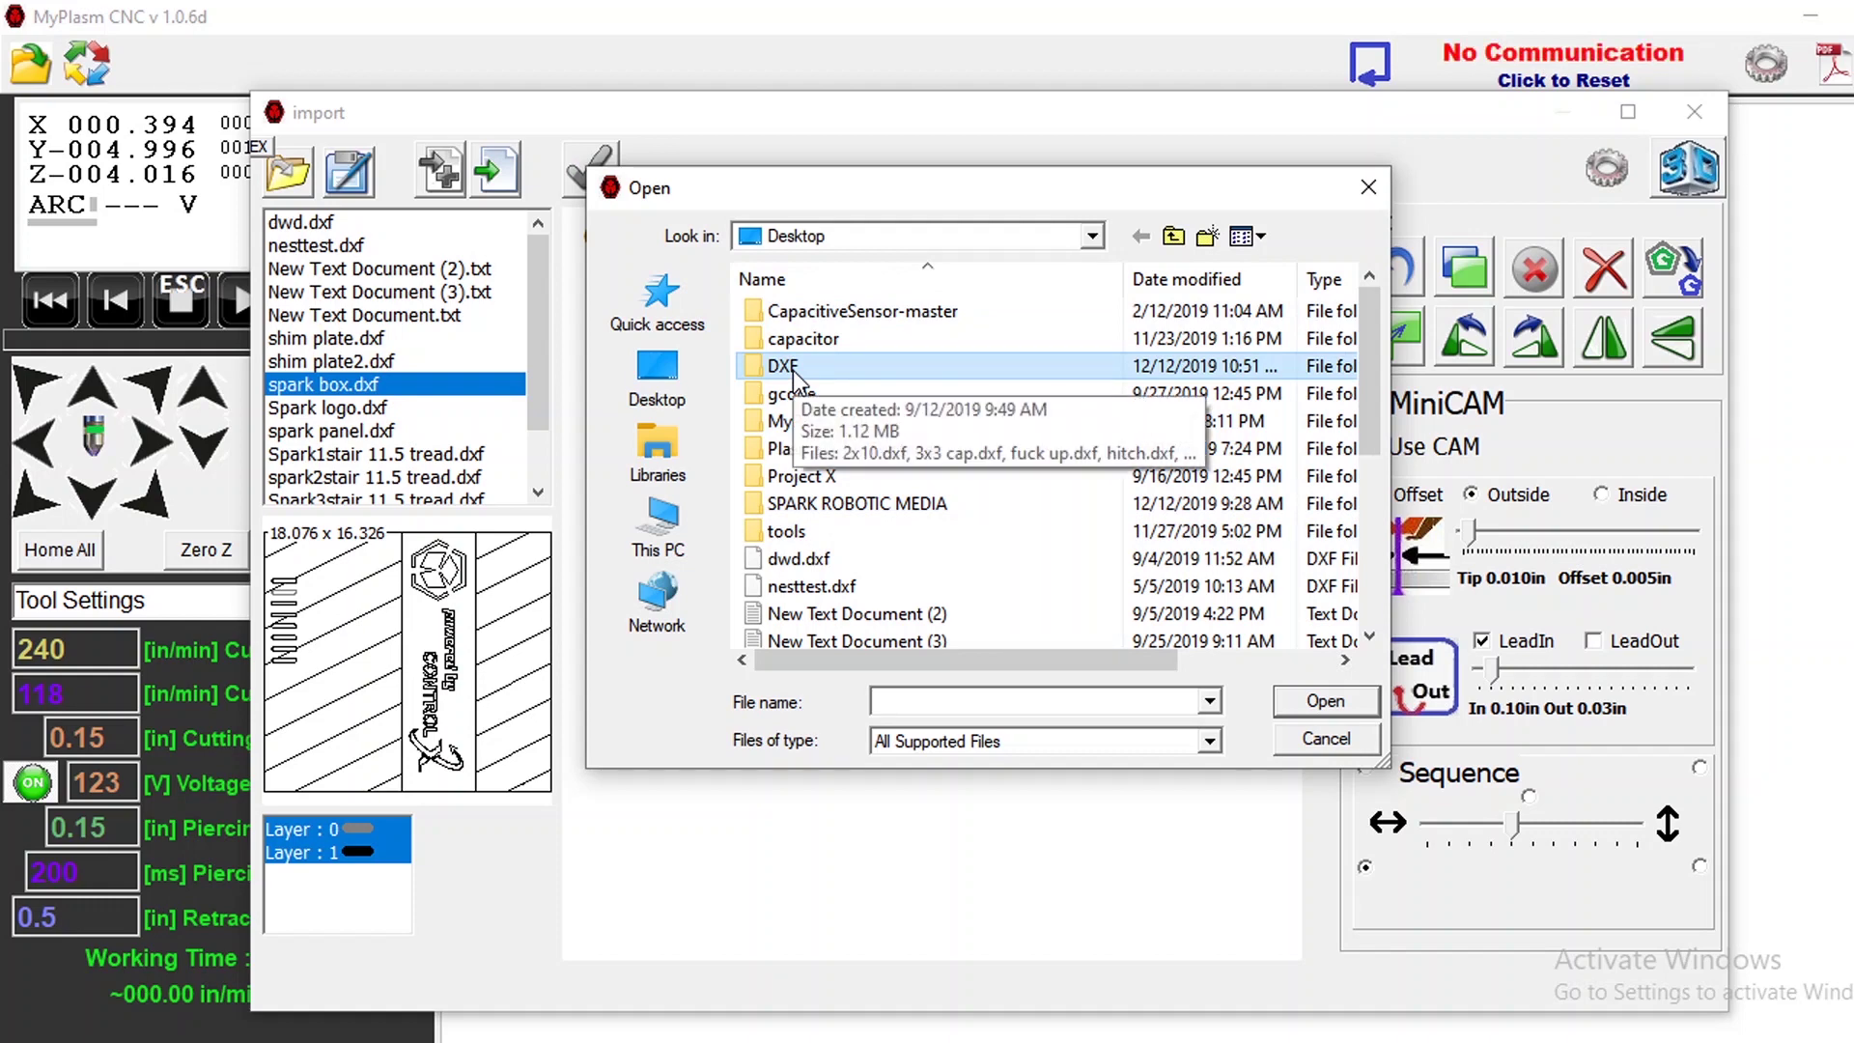
pyautogui.doubleClick(792, 371)
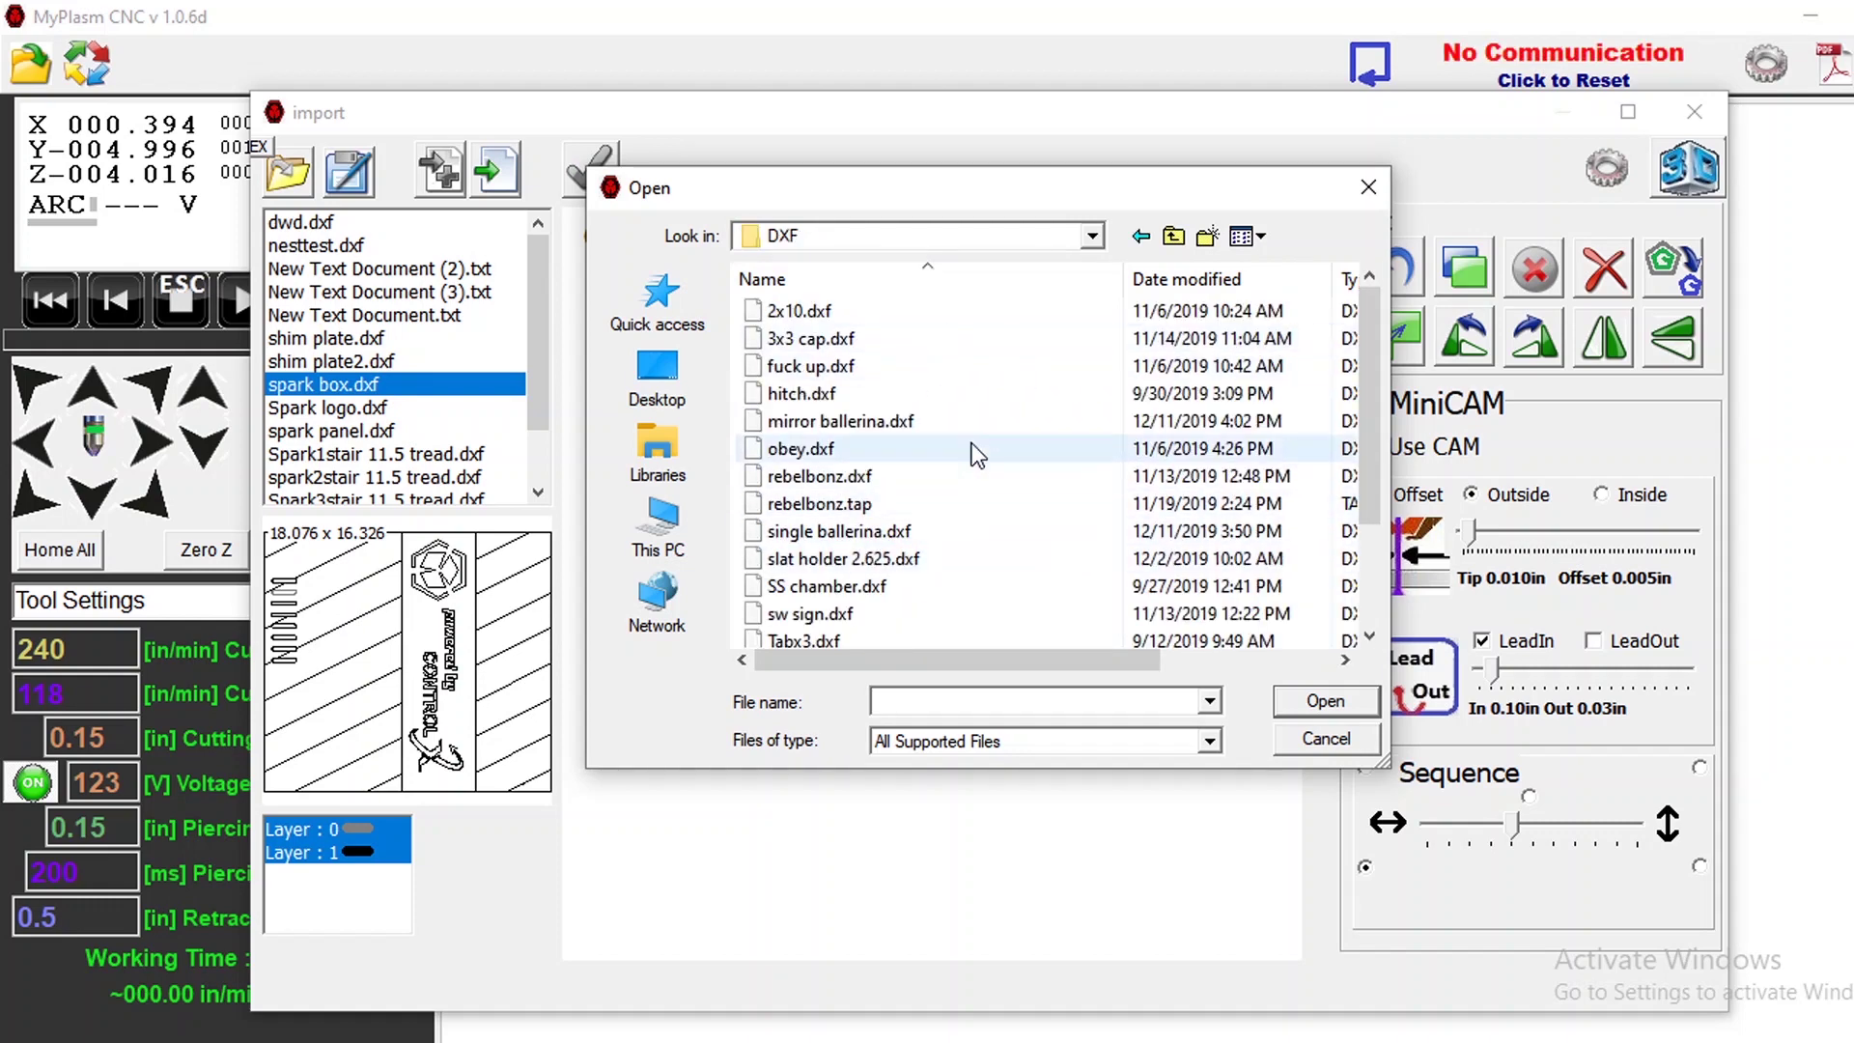
pyautogui.click(1185, 279)
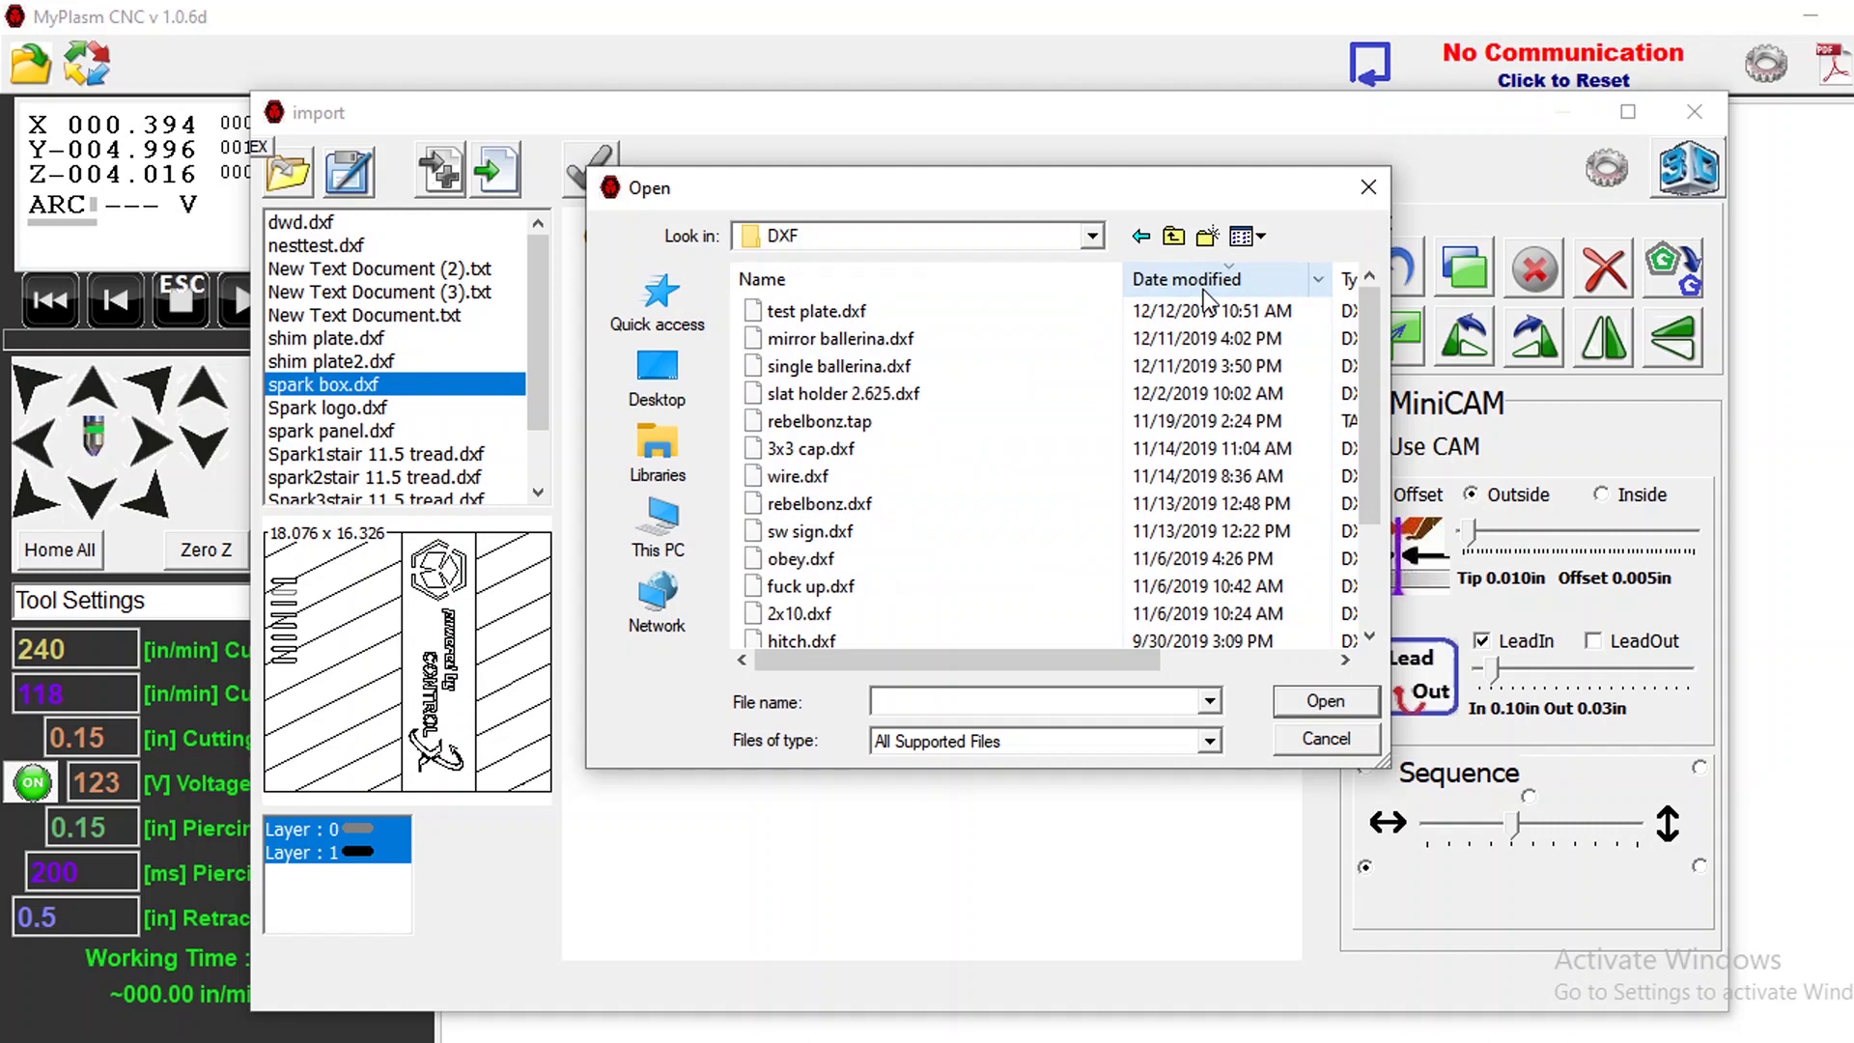
pyautogui.click(816, 311)
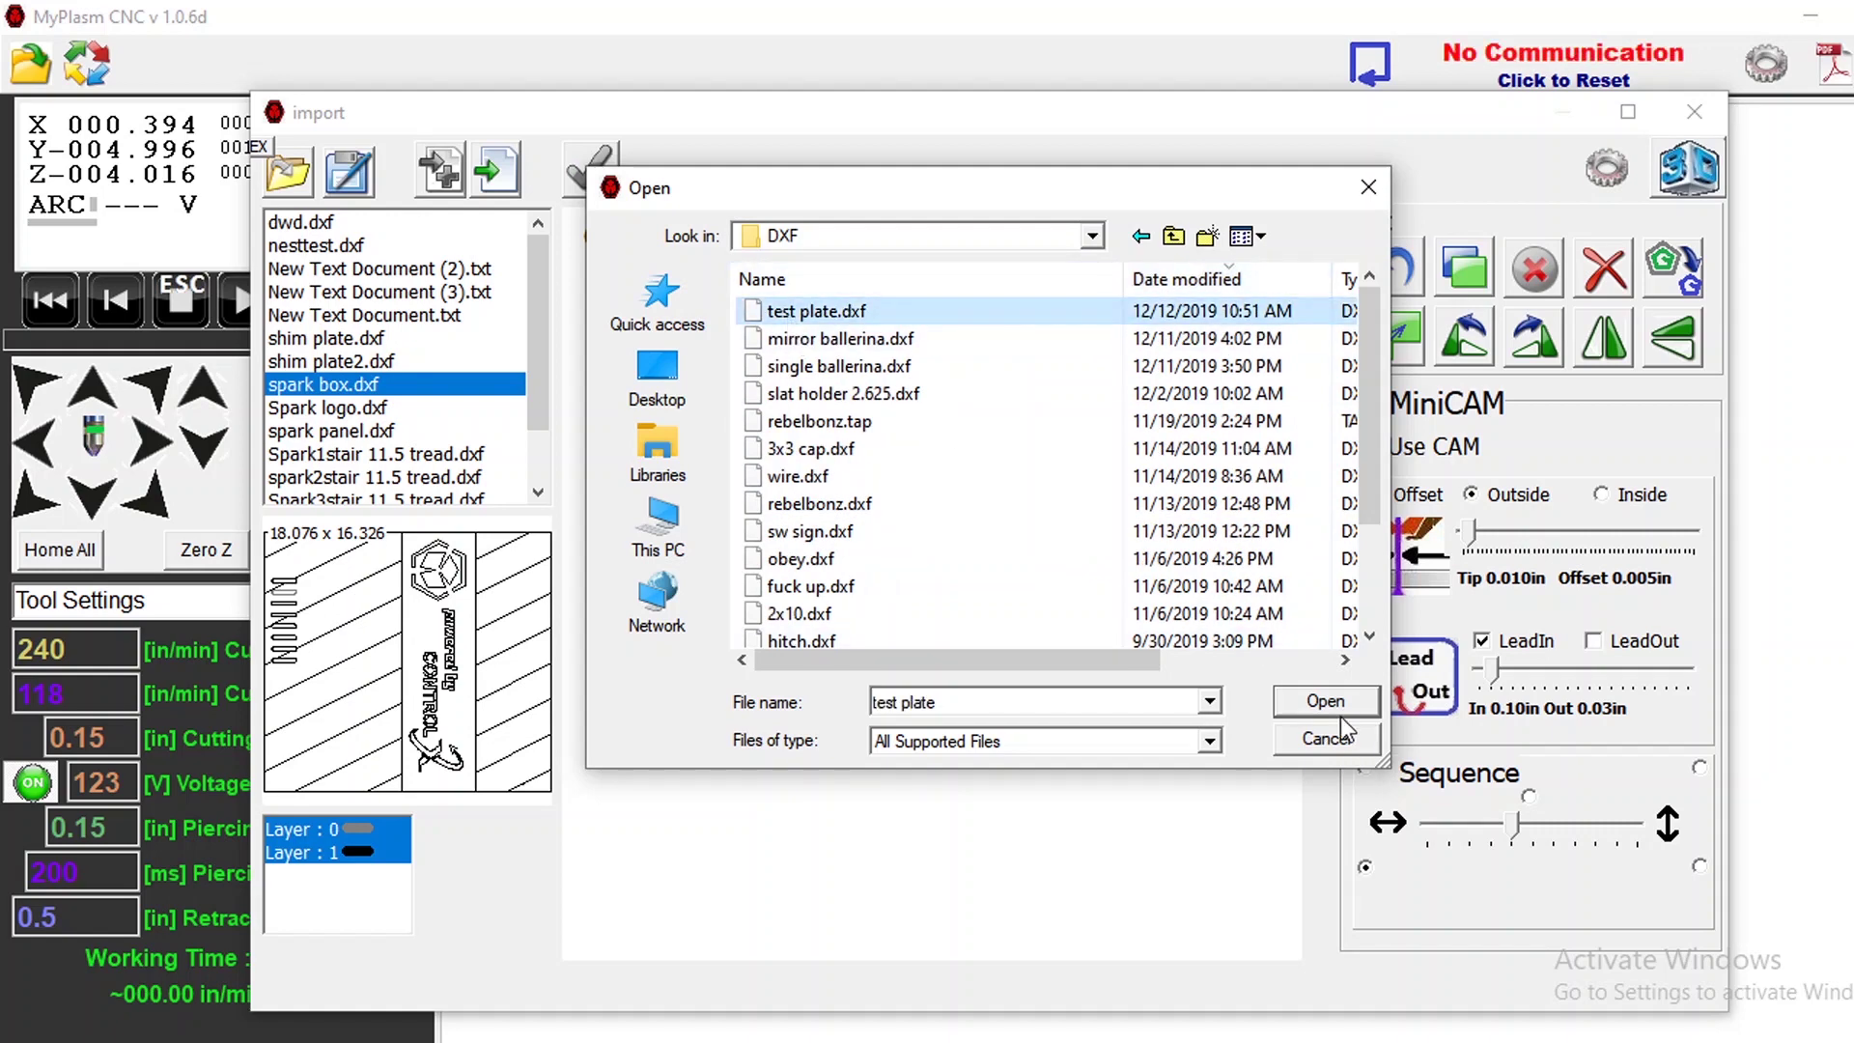
pyautogui.click(1315, 701)
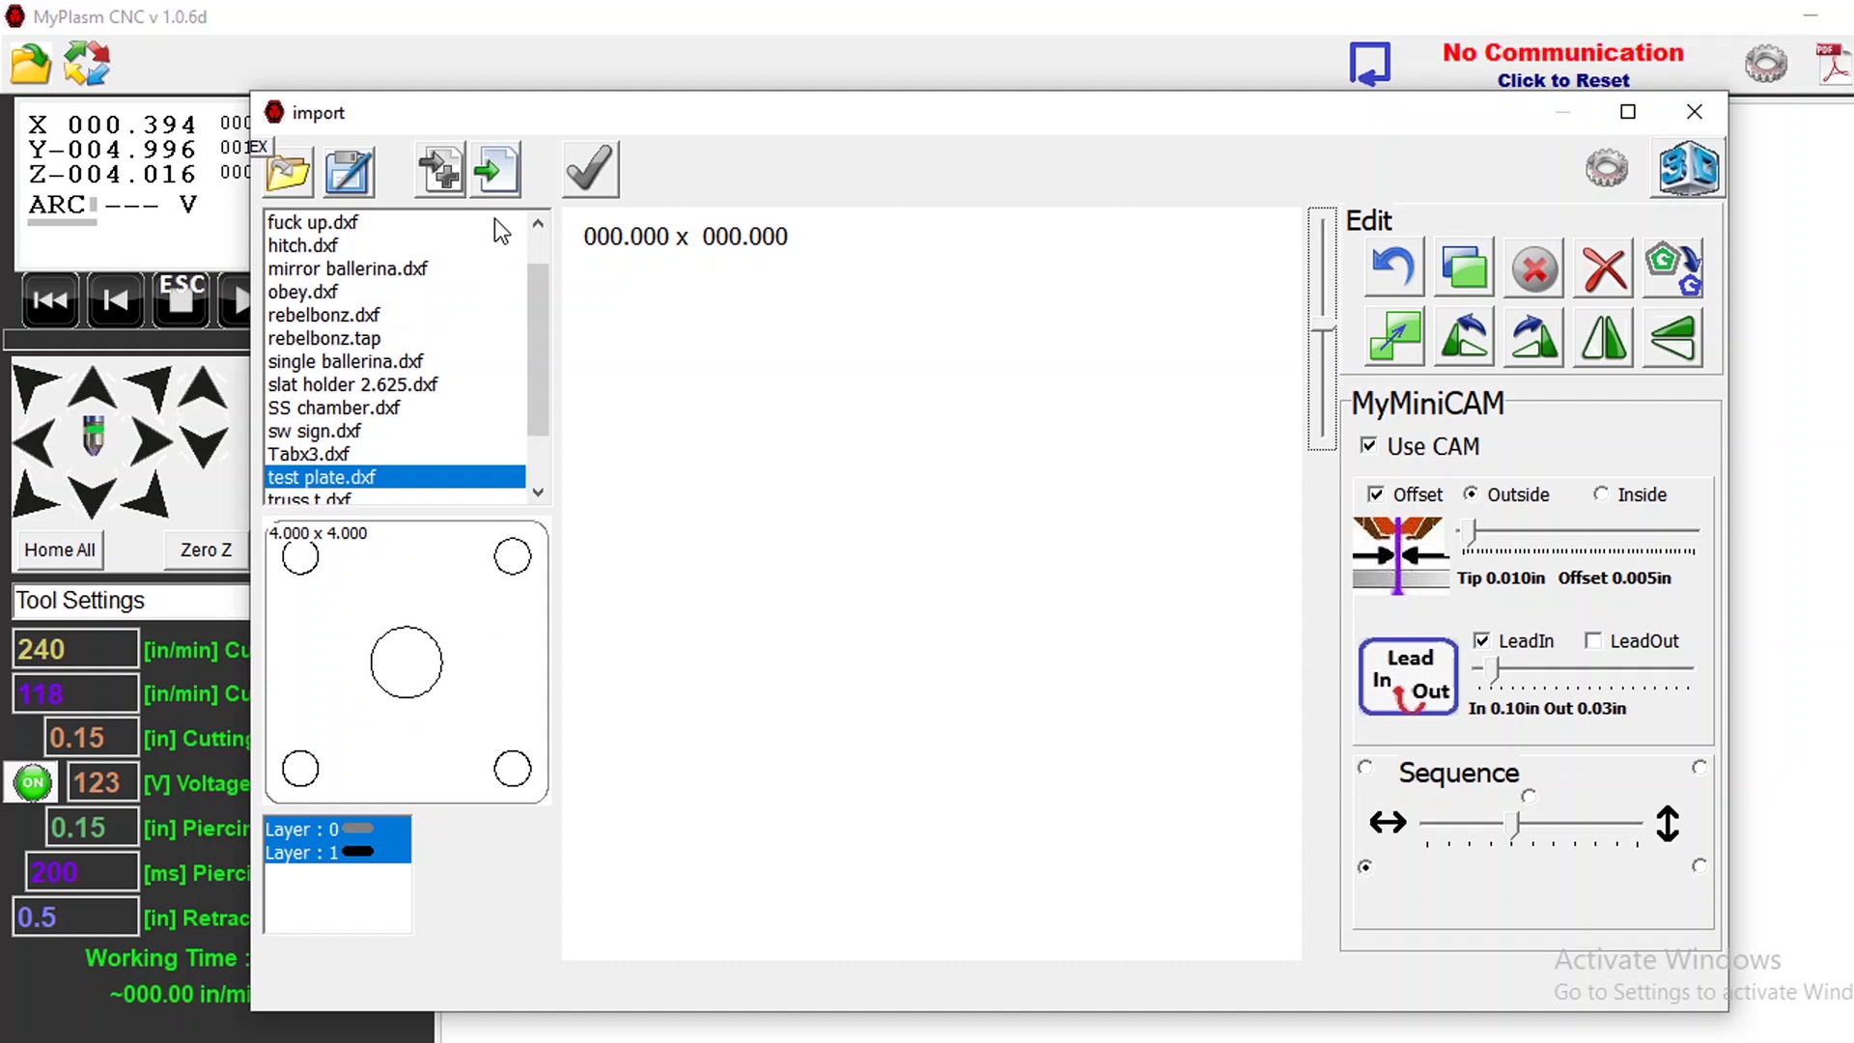
# Step: Place the test plate on the CAM canvas and raise the offset to 0.050 in tip
pyautogui.click(496, 171)
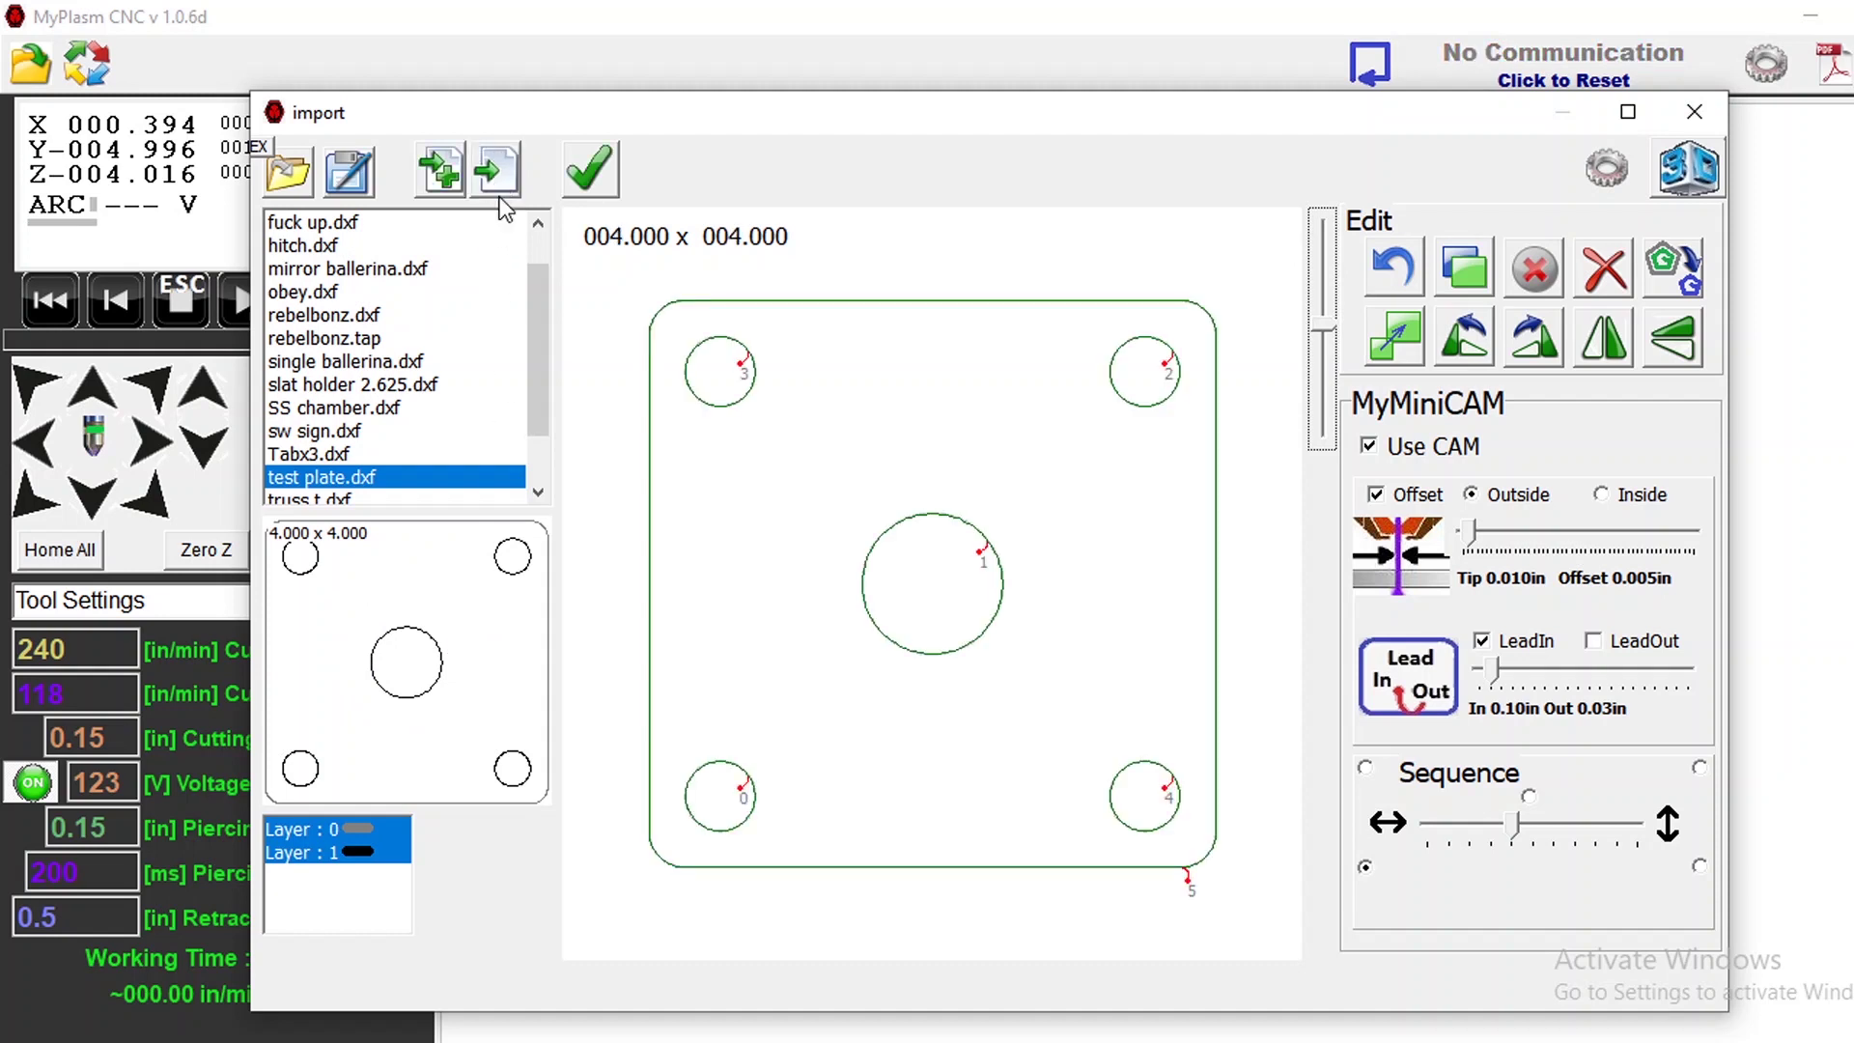
pyautogui.click(1474, 526)
pyautogui.moveTo(1474, 528); pyautogui.dragTo(1510, 529)
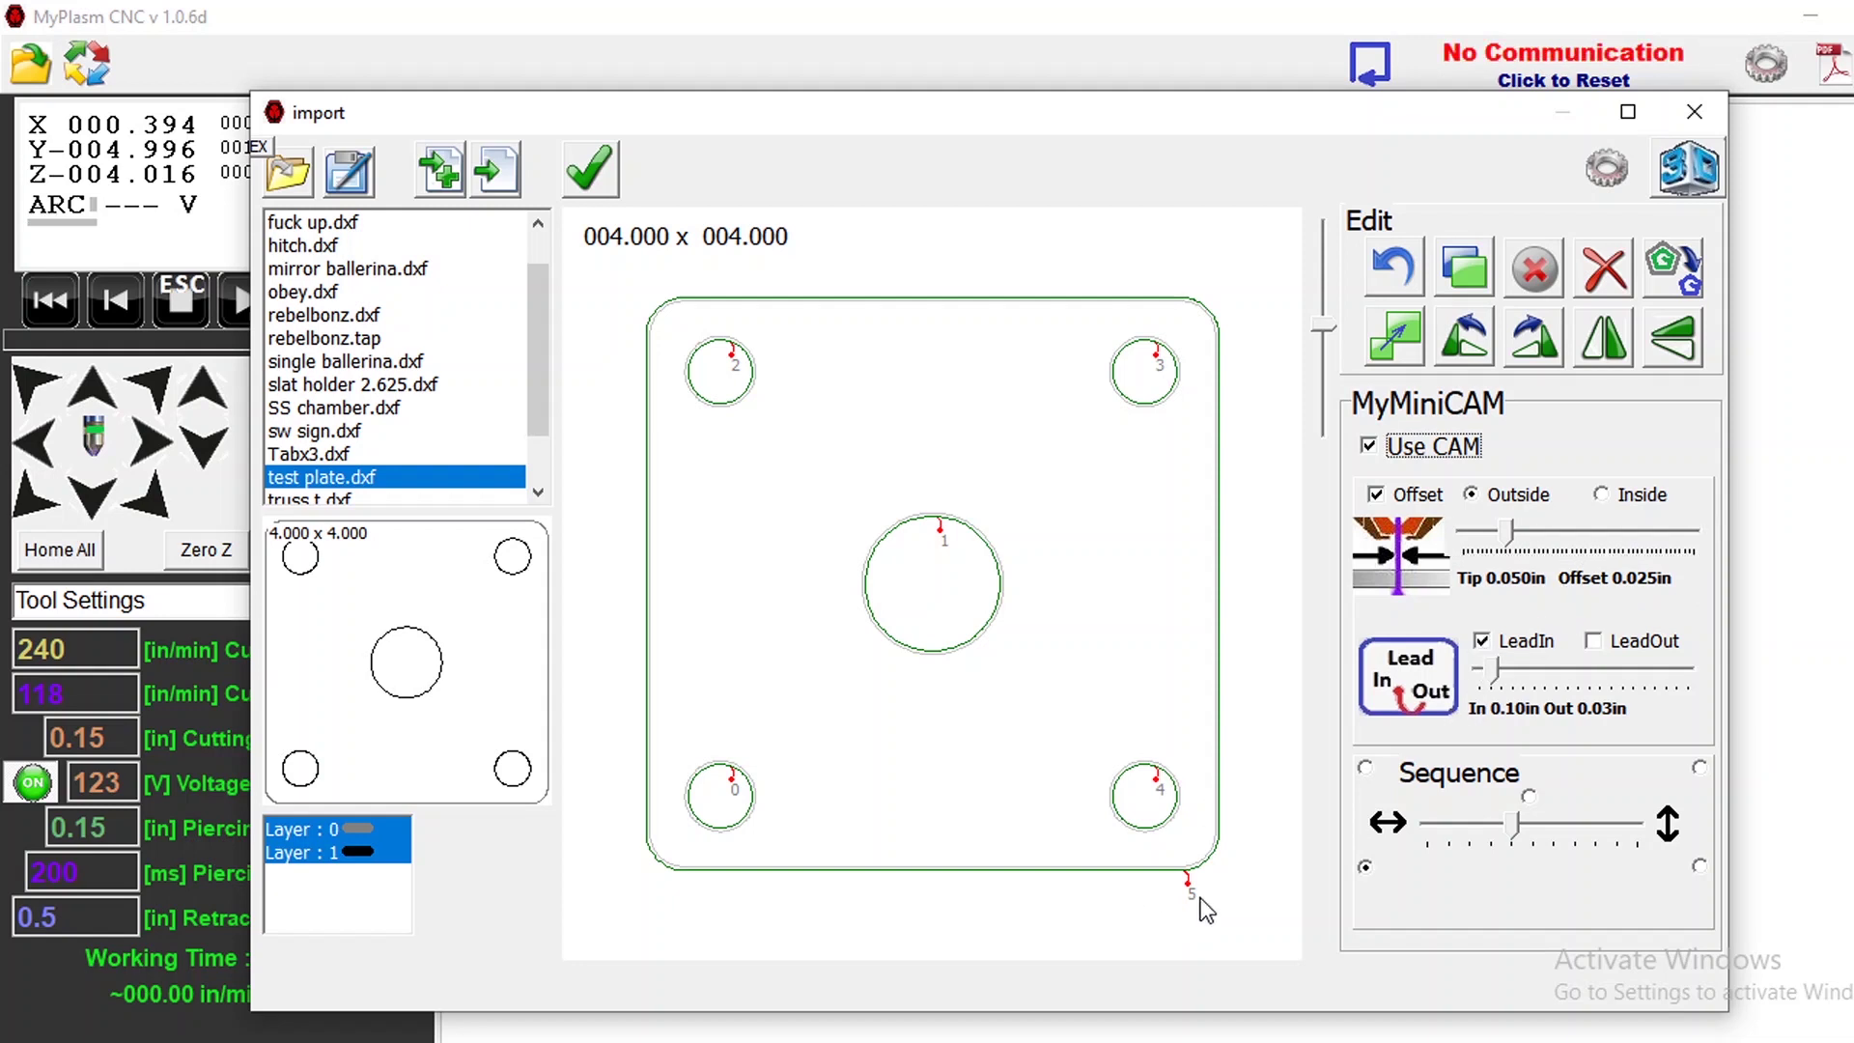
pyautogui.scroll(-2, 1199, 894)
pyautogui.scroll(4, 1200, 903)
pyautogui.scroll(3, 1201, 906)
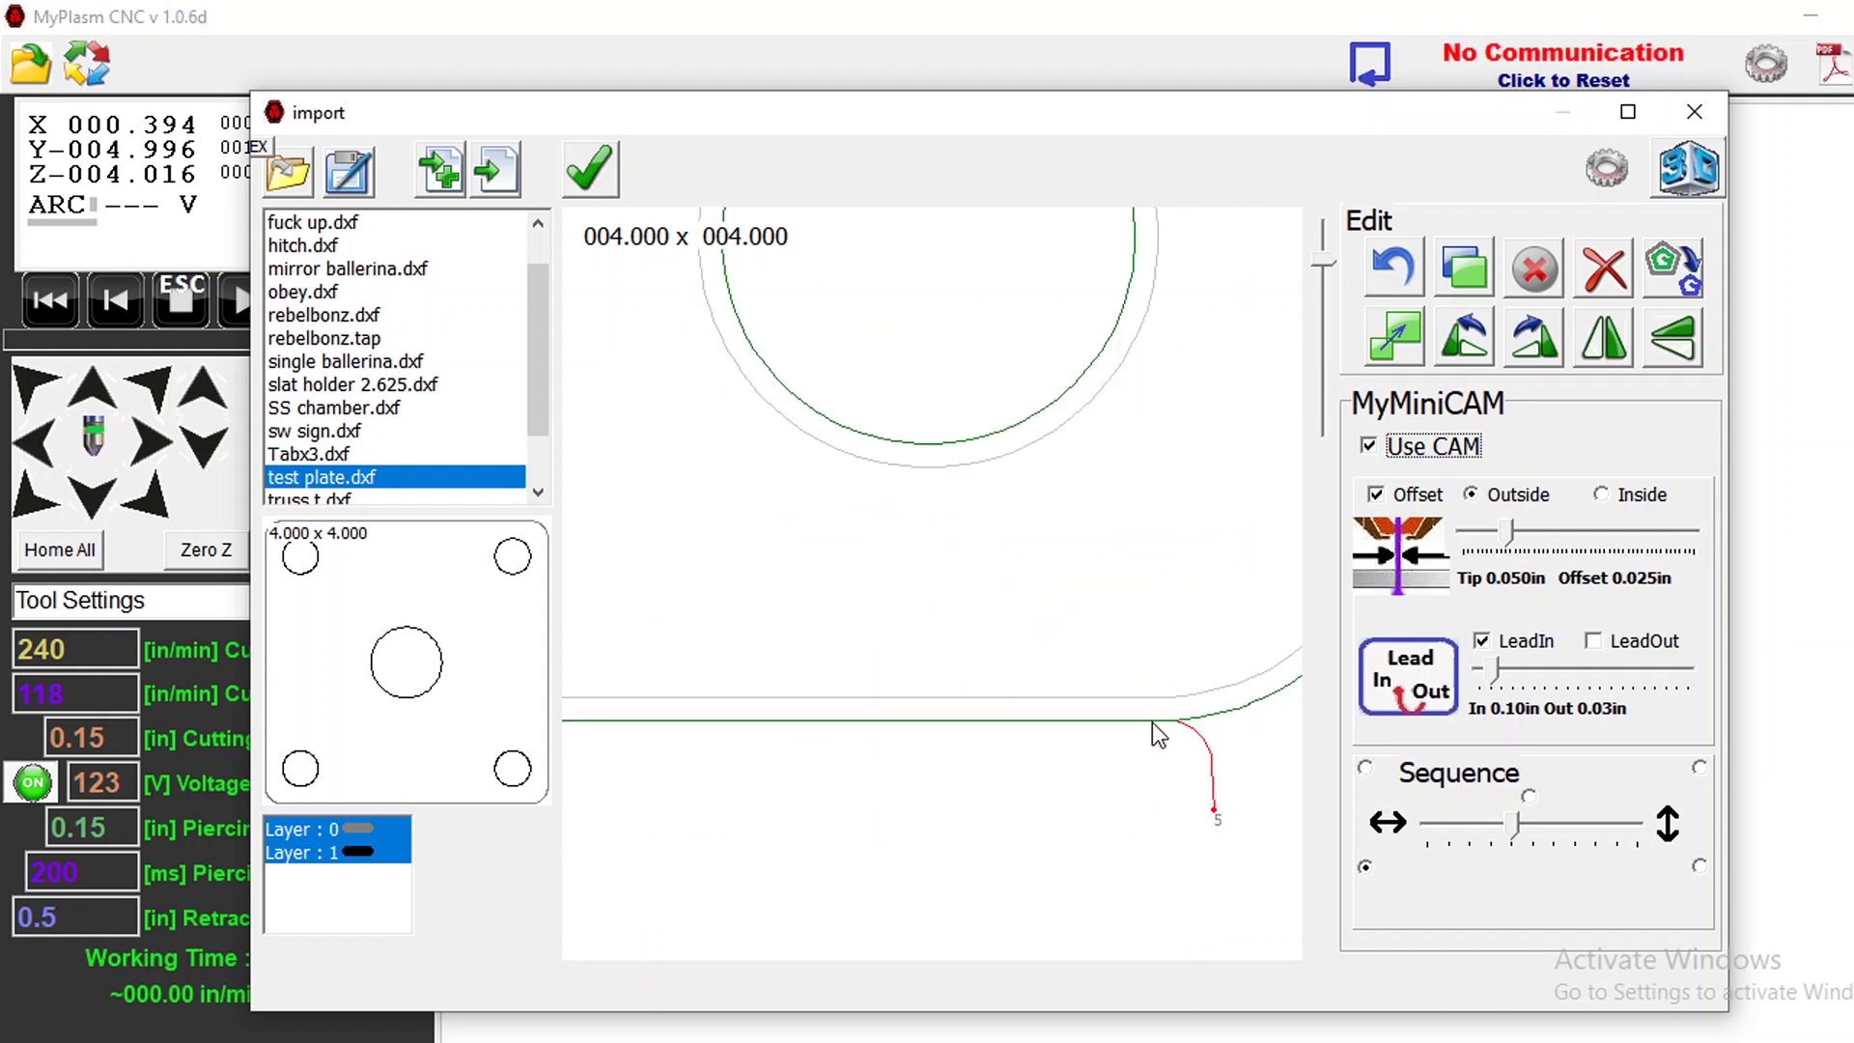
pyautogui.scroll(-5, 1159, 736)
pyautogui.scroll(4, 1132, 639)
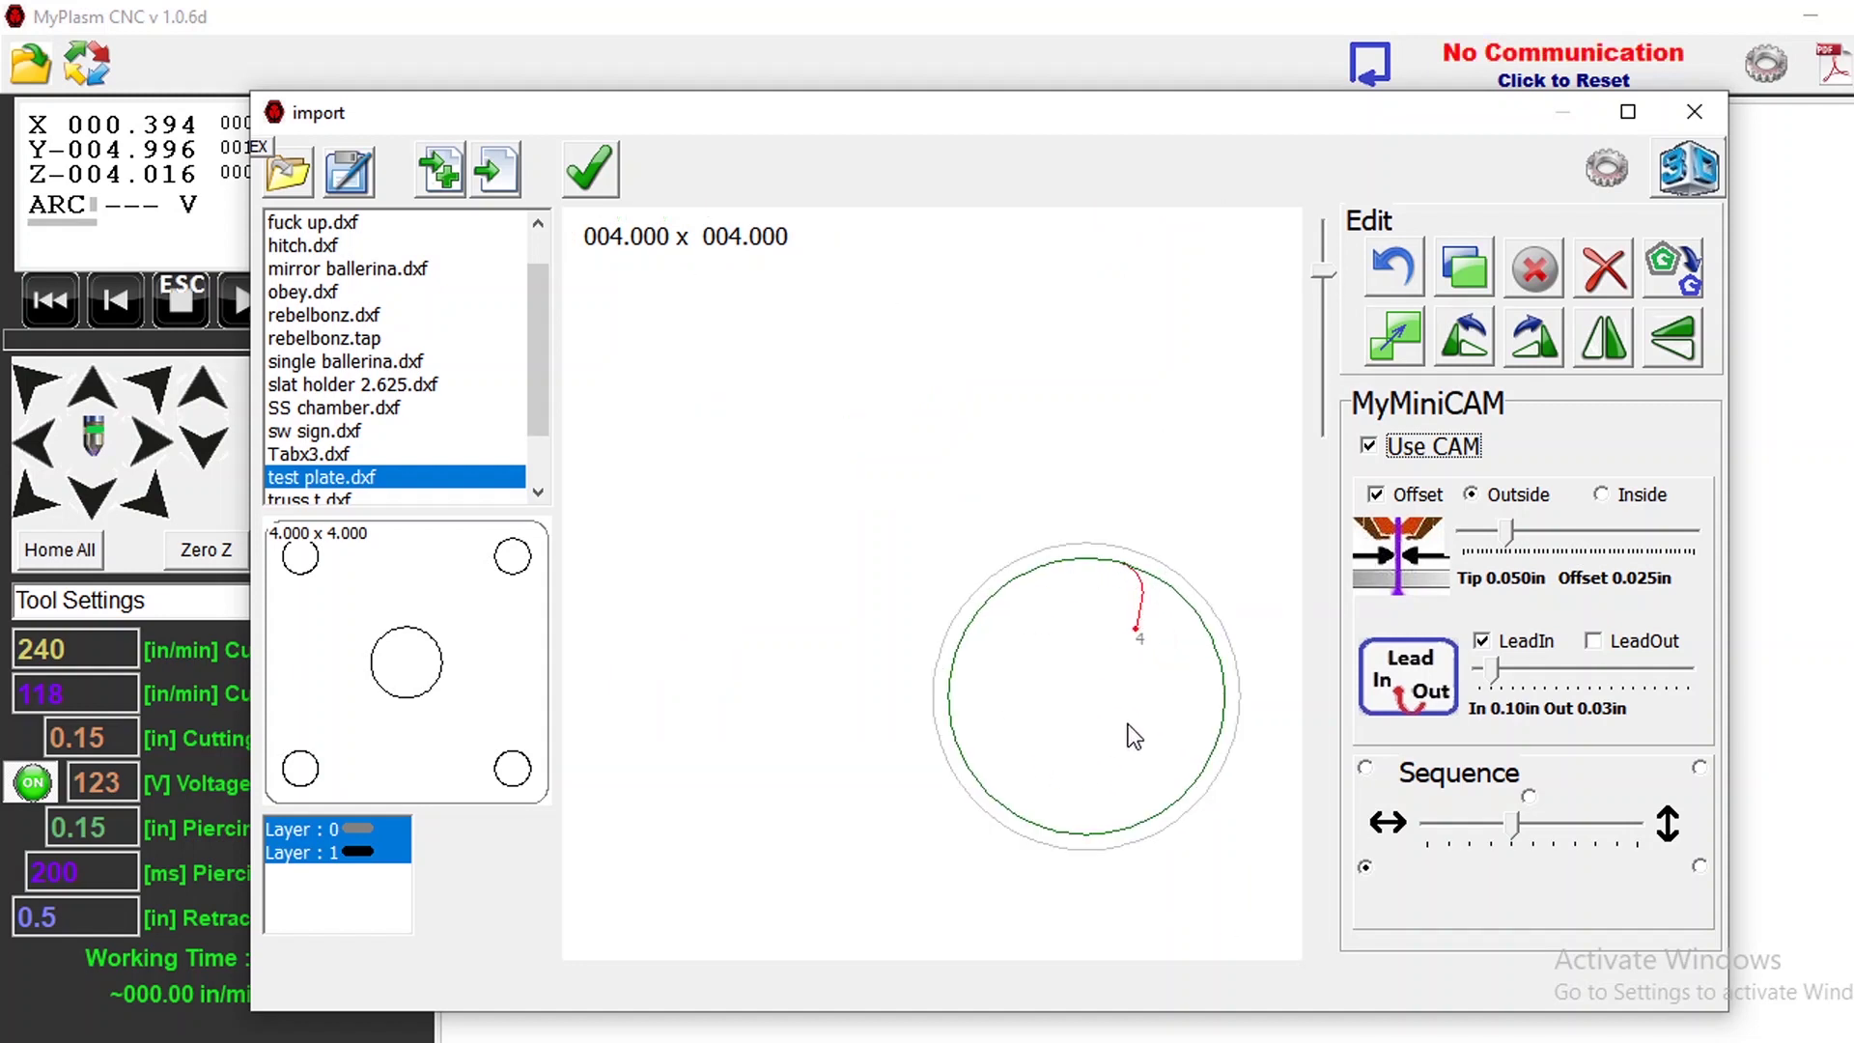
pyautogui.scroll(-4, 1128, 726)
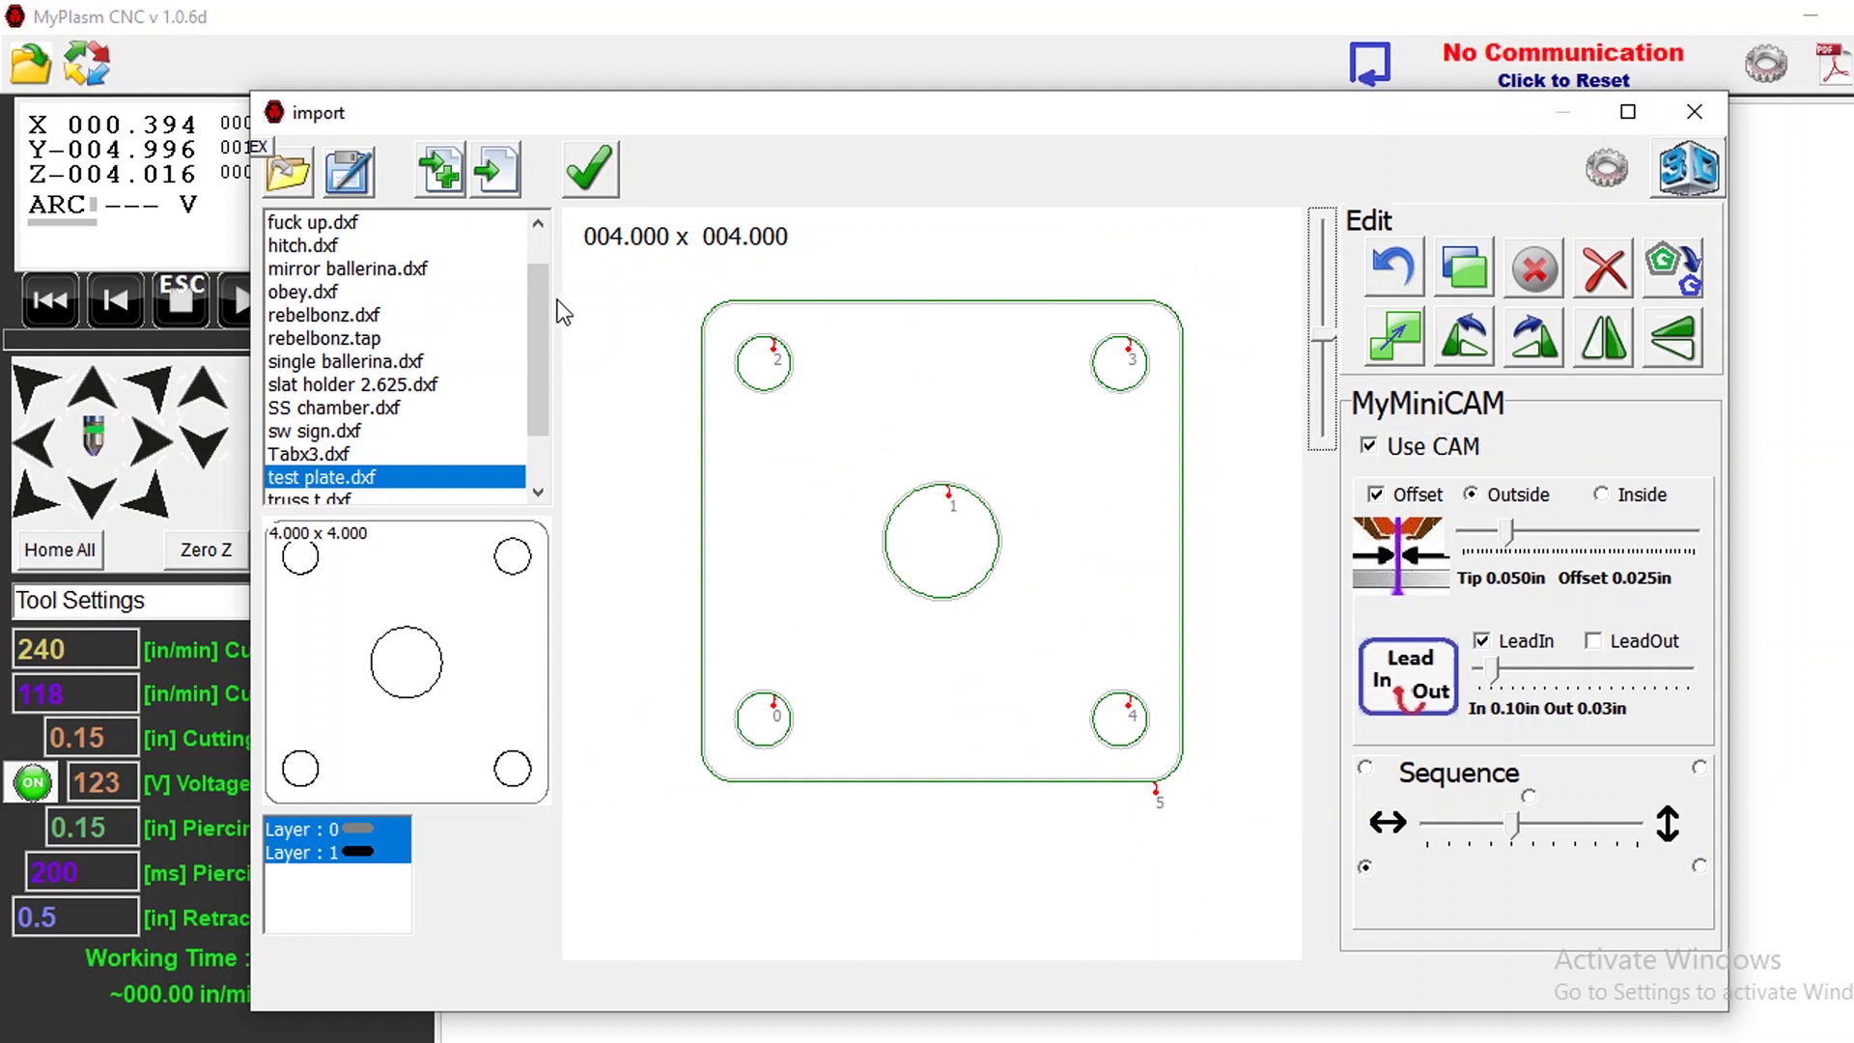
# Step: Select the whole plate drawing, copy it, then undo the copy
pyautogui.moveTo(658, 269); pyautogui.dragTo(1220, 827)
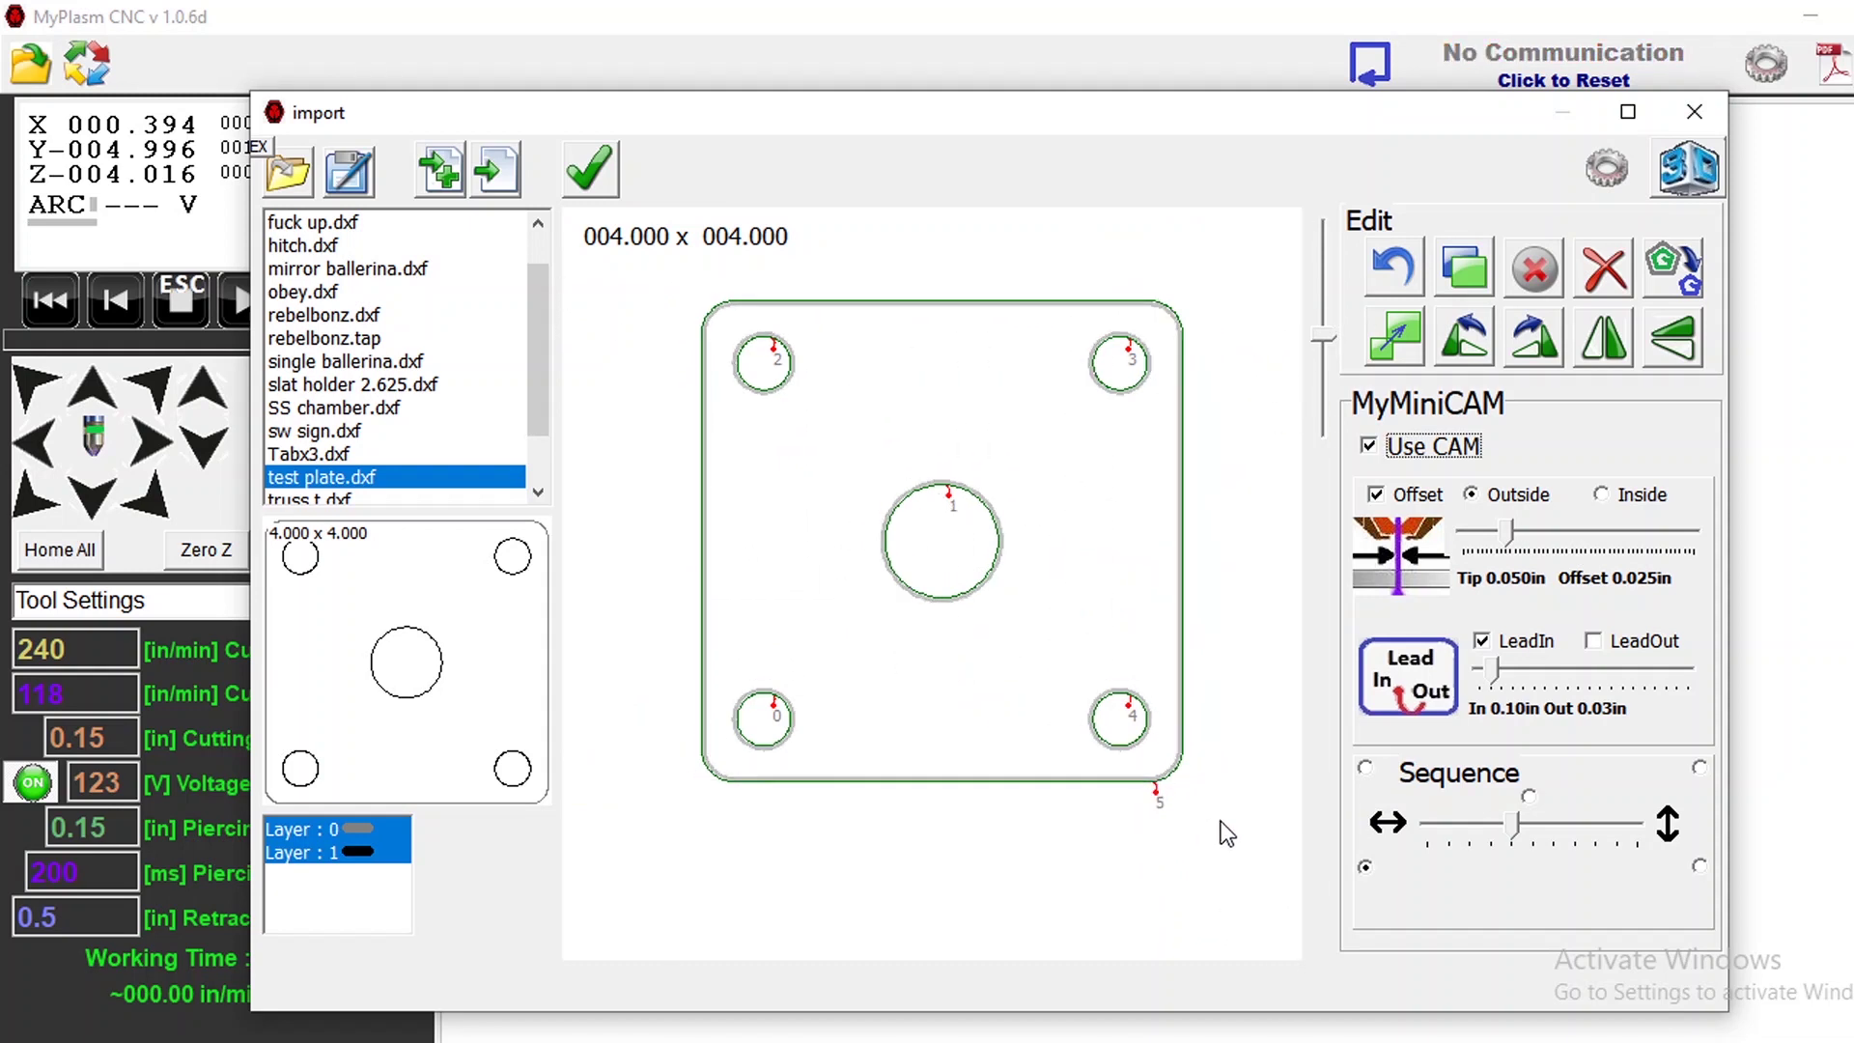
pyautogui.click(1450, 270)
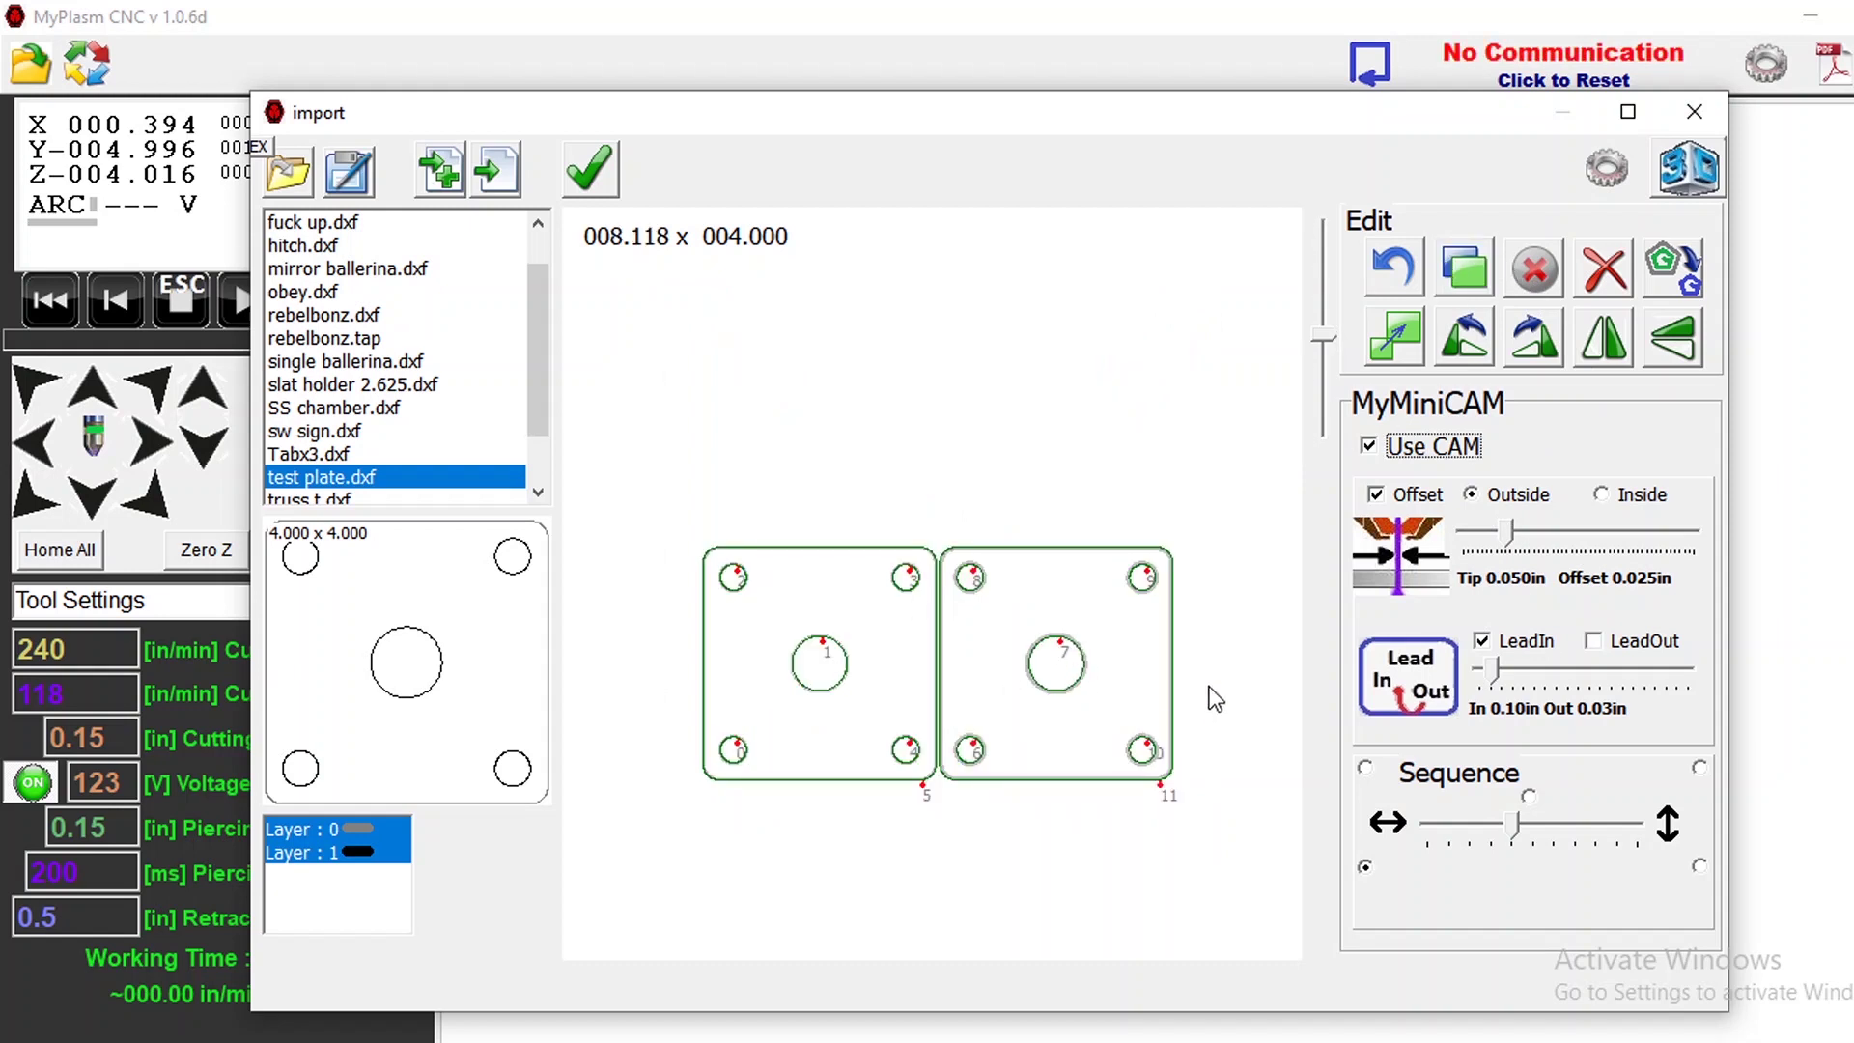
pyautogui.click(1391, 269)
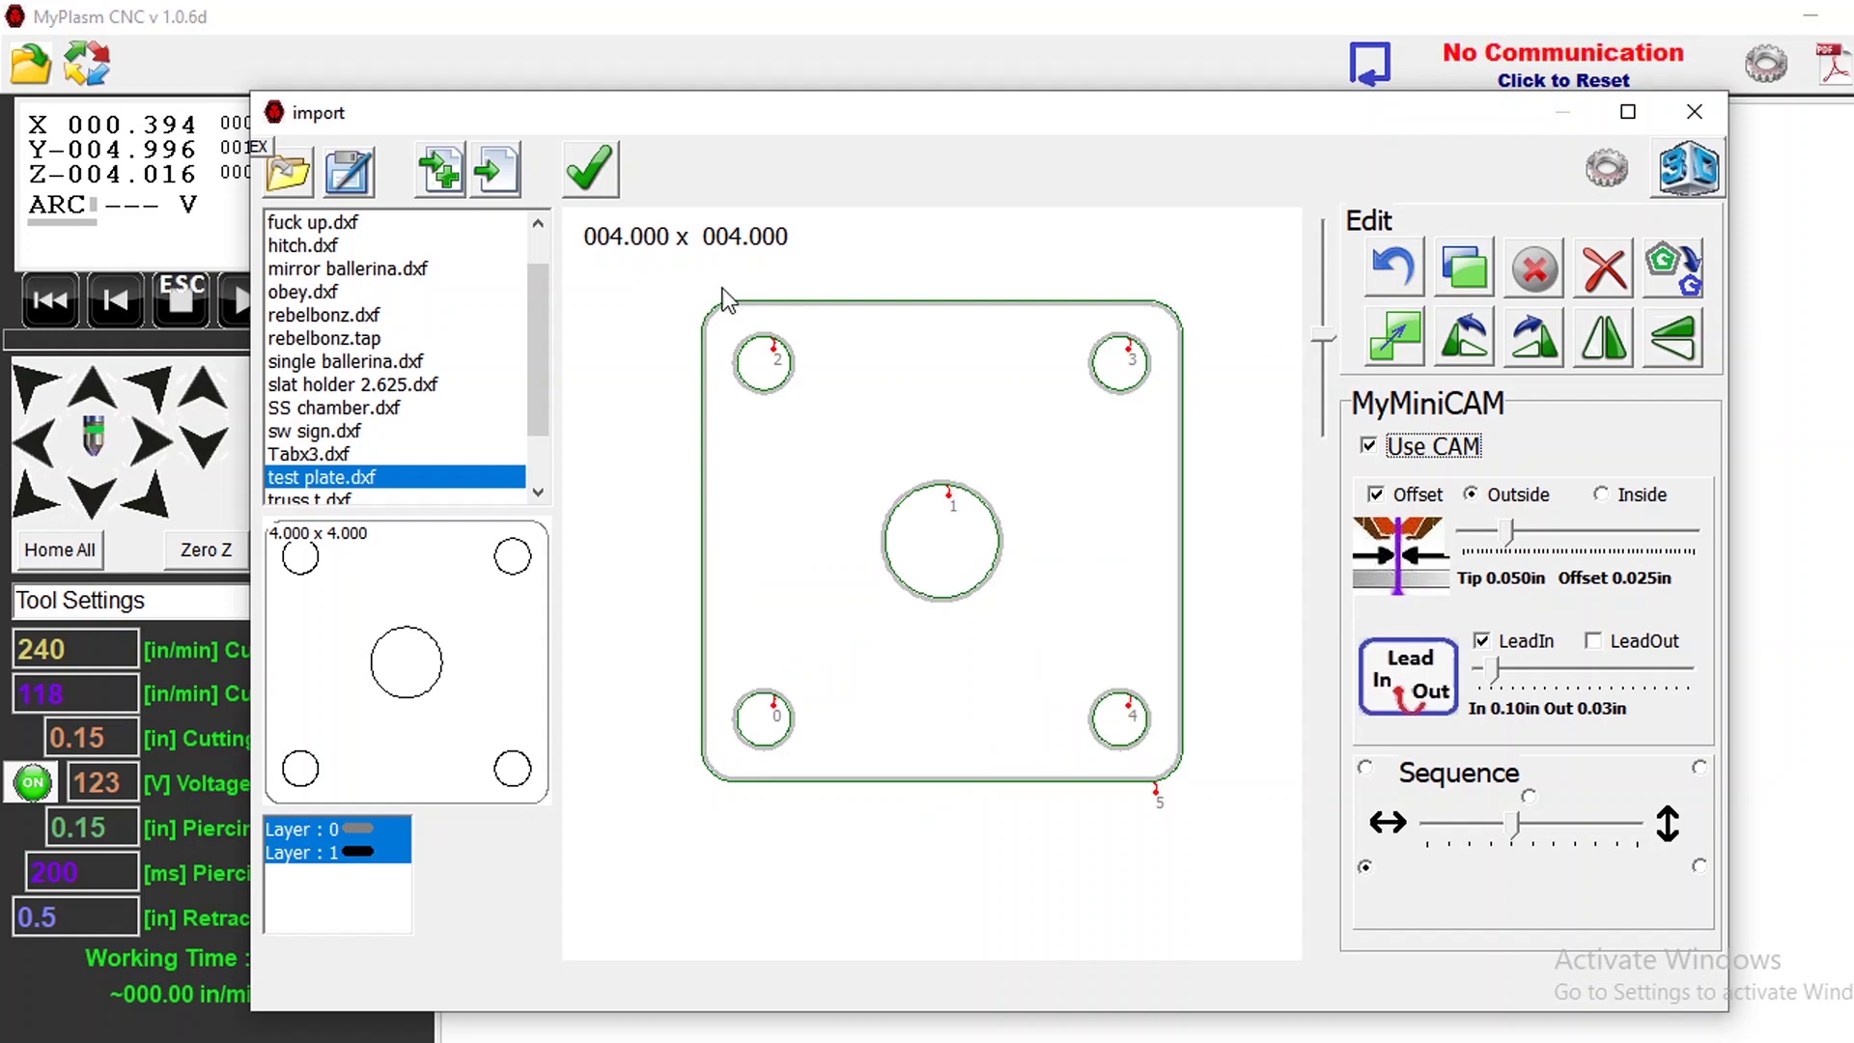
# Step: Send the plate to the cutting table and zero the torch at its bottom-left corner
pyautogui.click(591, 170)
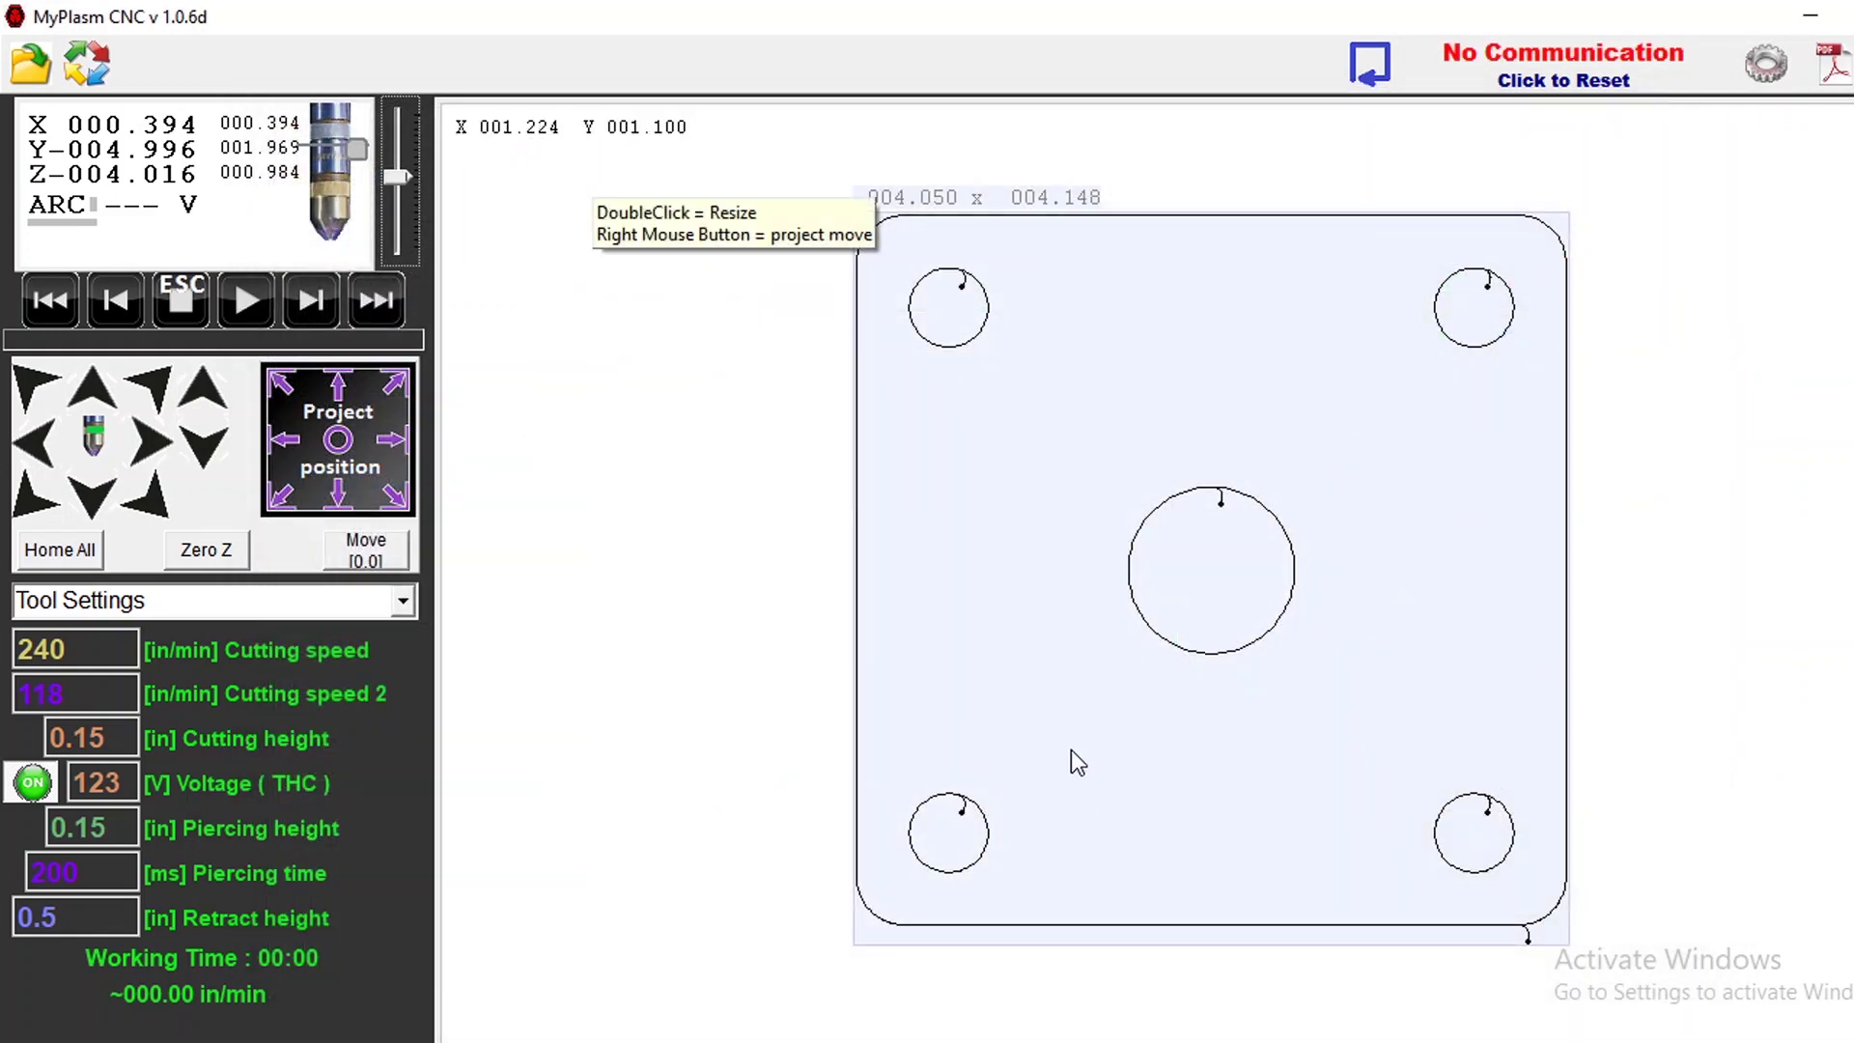
pyautogui.press('Right')
pyautogui.press('Down')
pyautogui.press('Left')
pyautogui.press('Left')
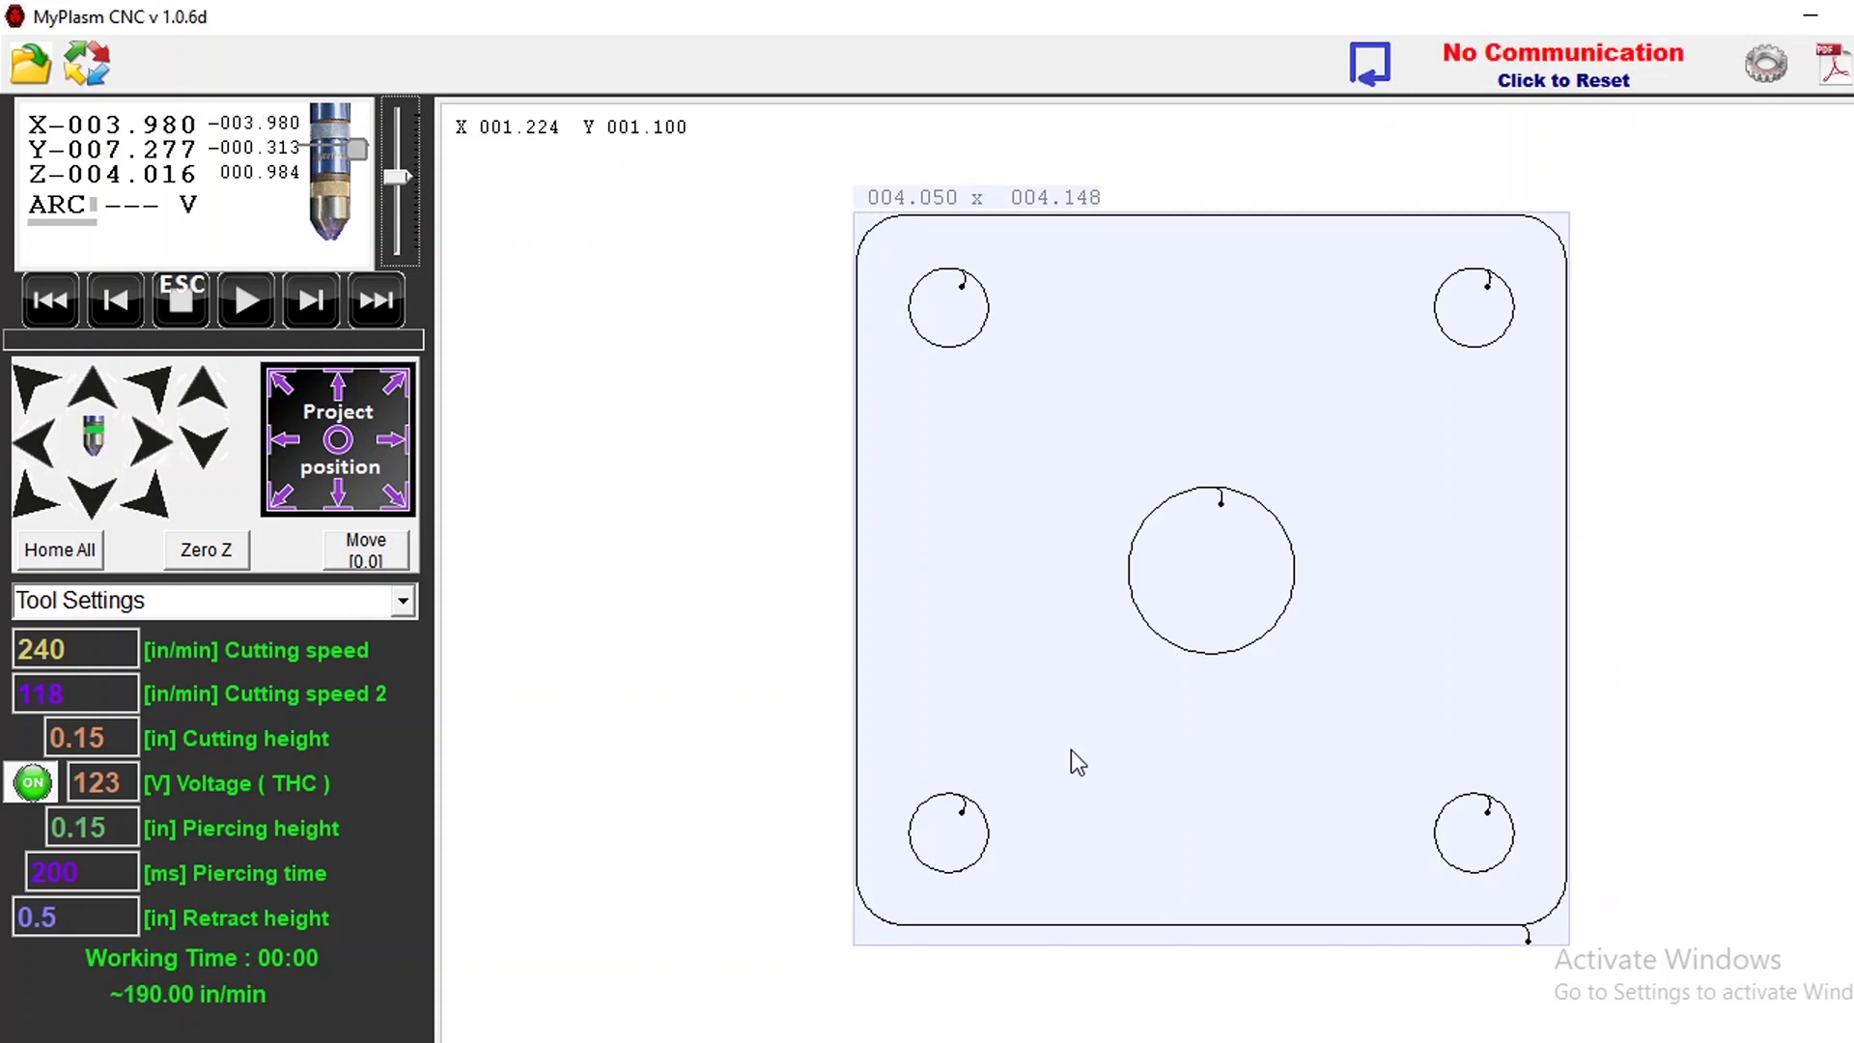
pyautogui.click(284, 498)
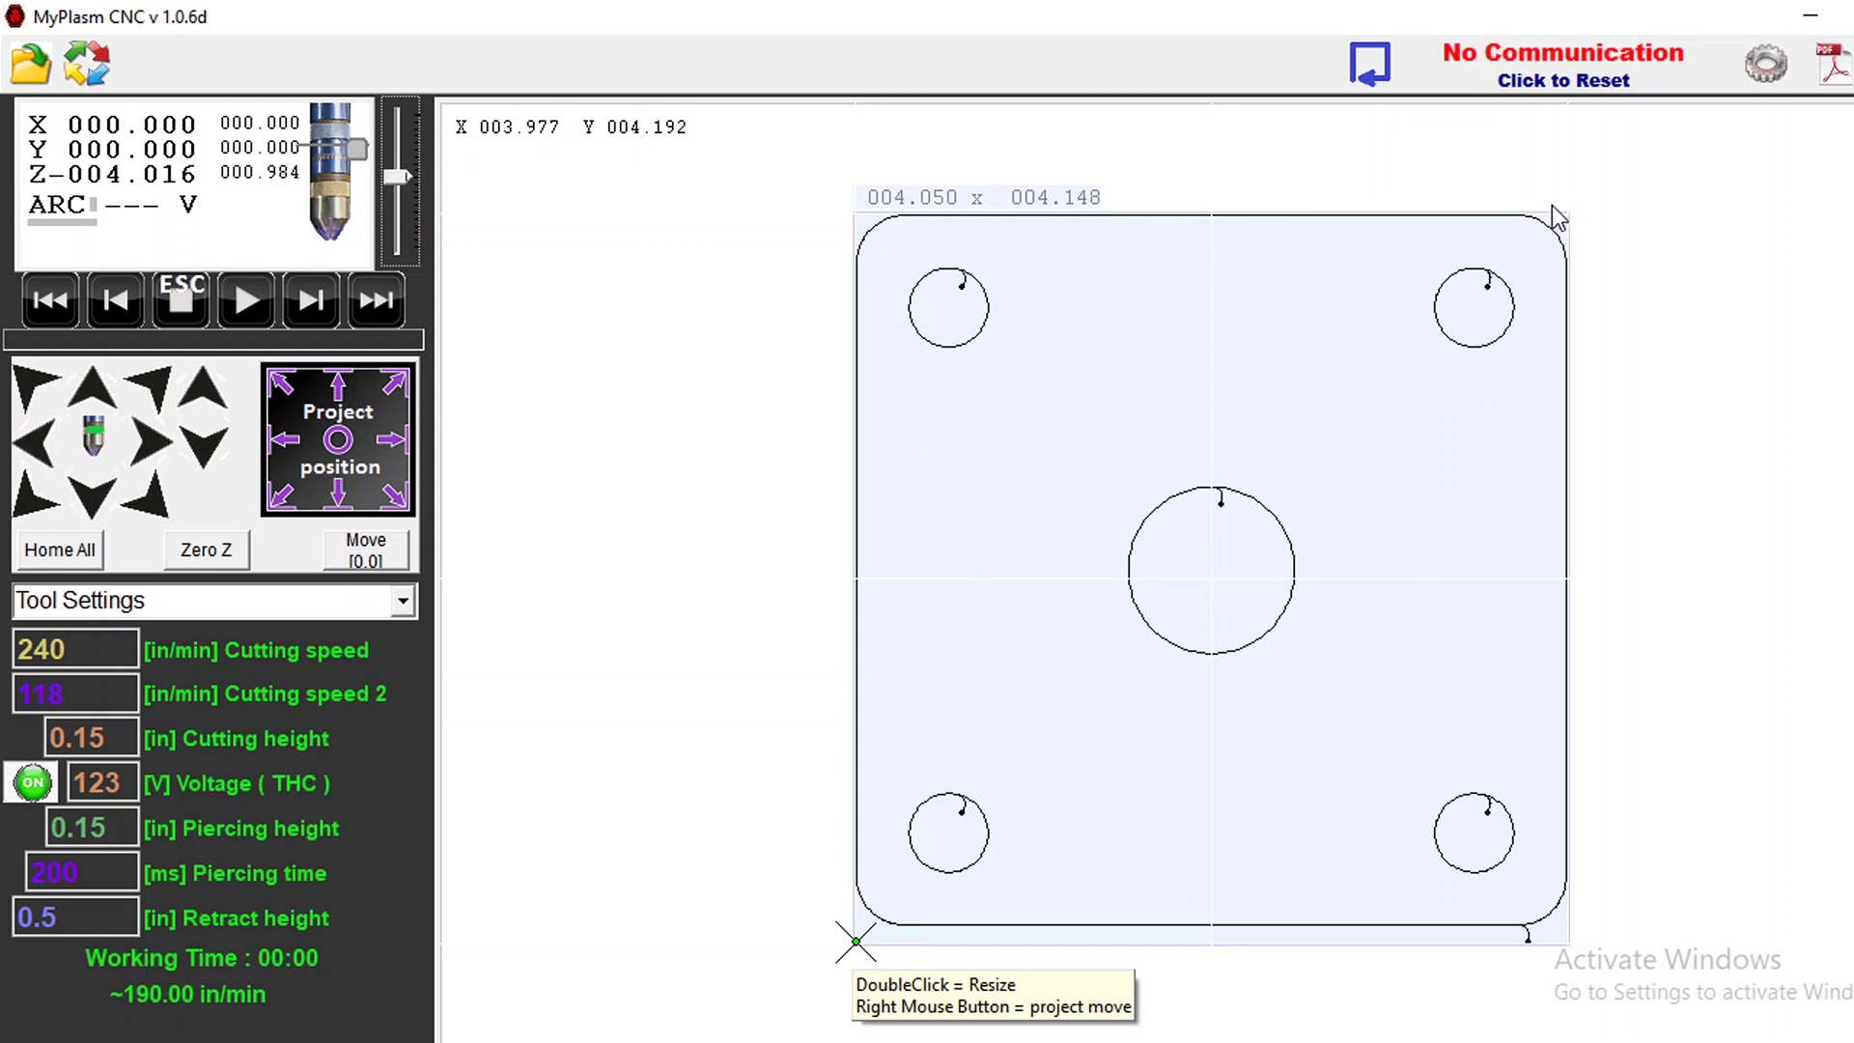
# Step: Move the torch to the plate's top-left, top-right and bottom-right corners
pyautogui.rightClick(853, 194)
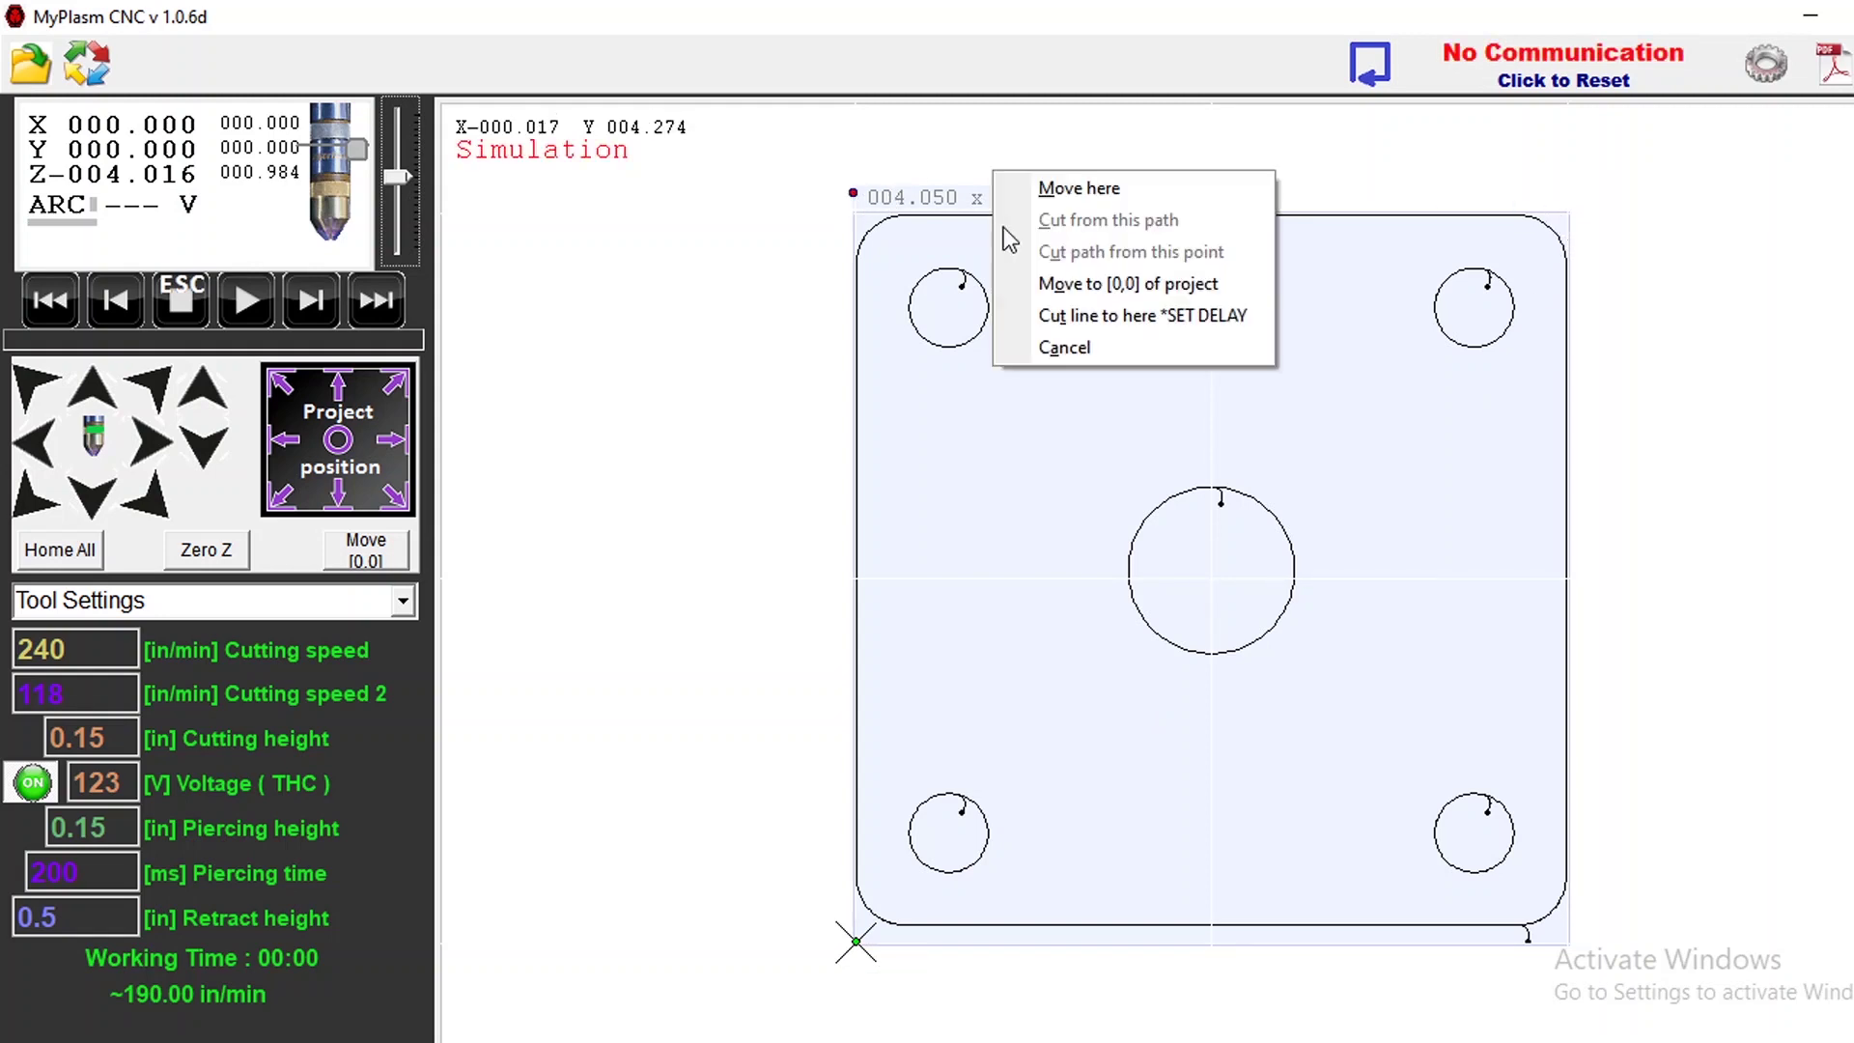
pyautogui.click(1047, 189)
pyautogui.rightClick(1585, 189)
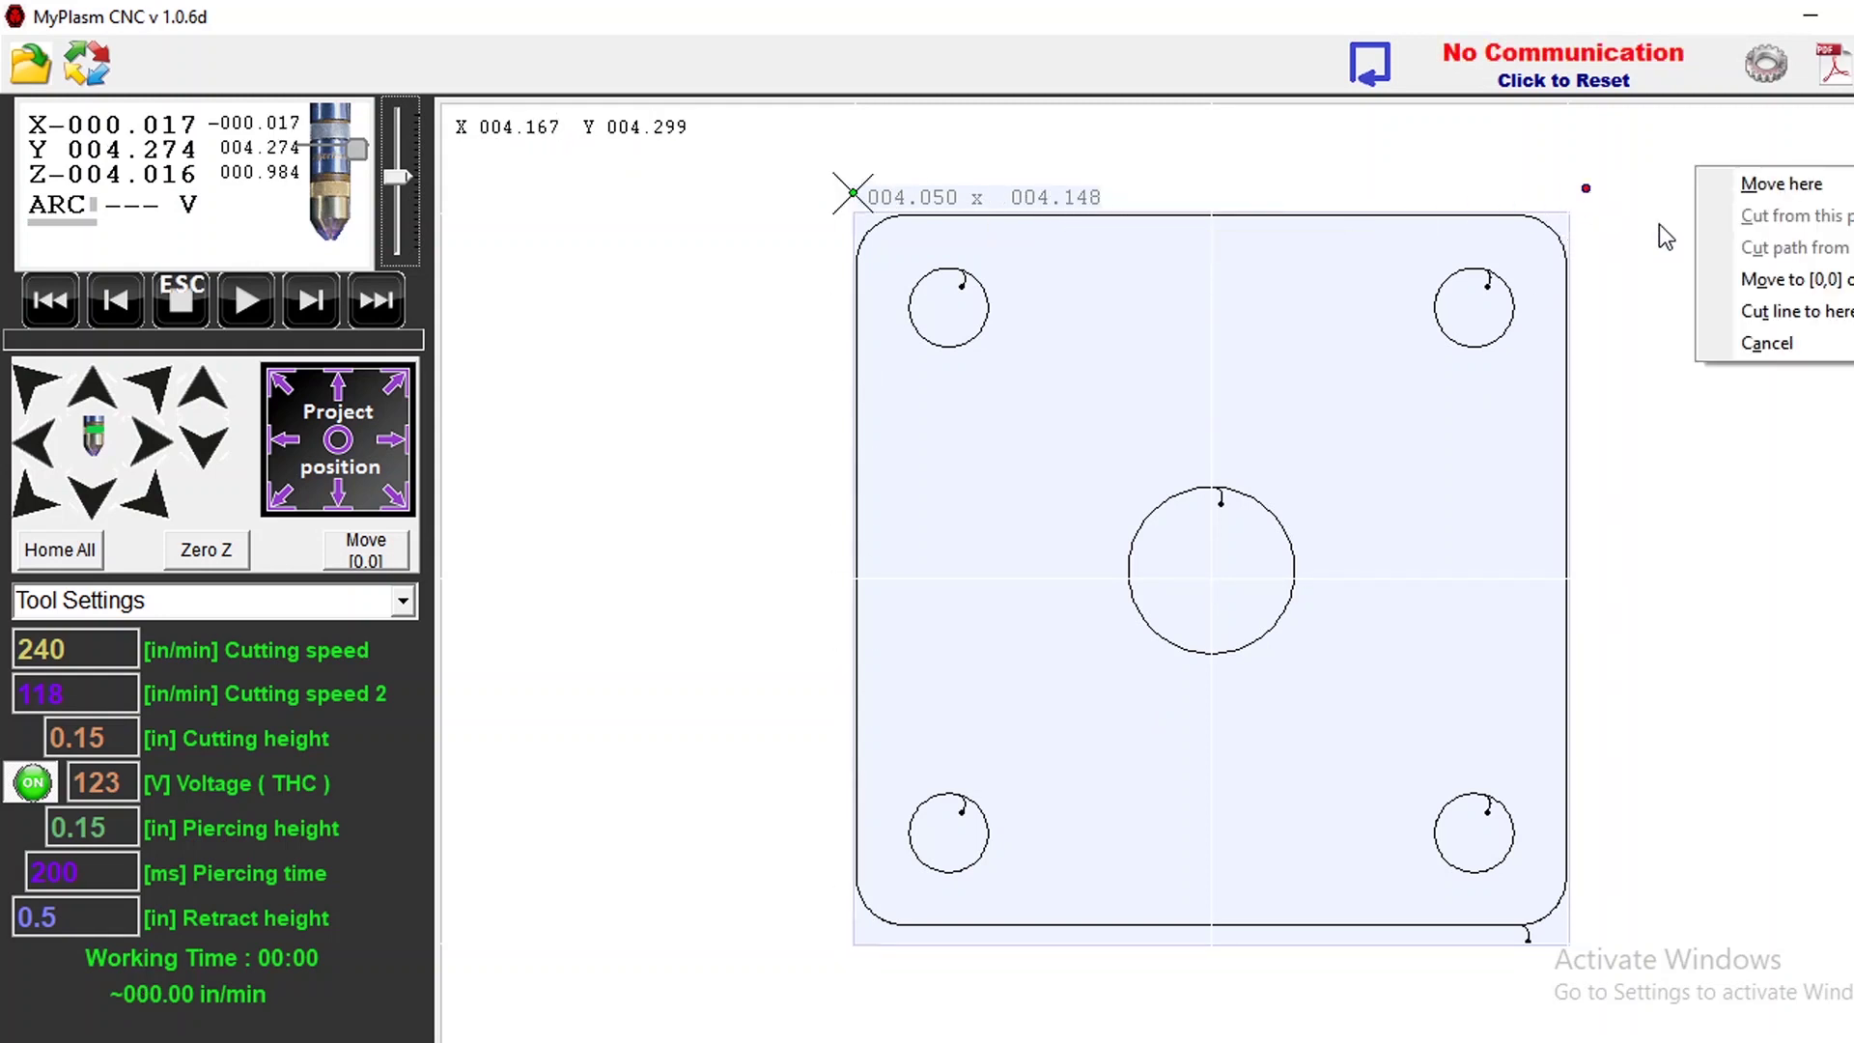
pyautogui.click(1780, 183)
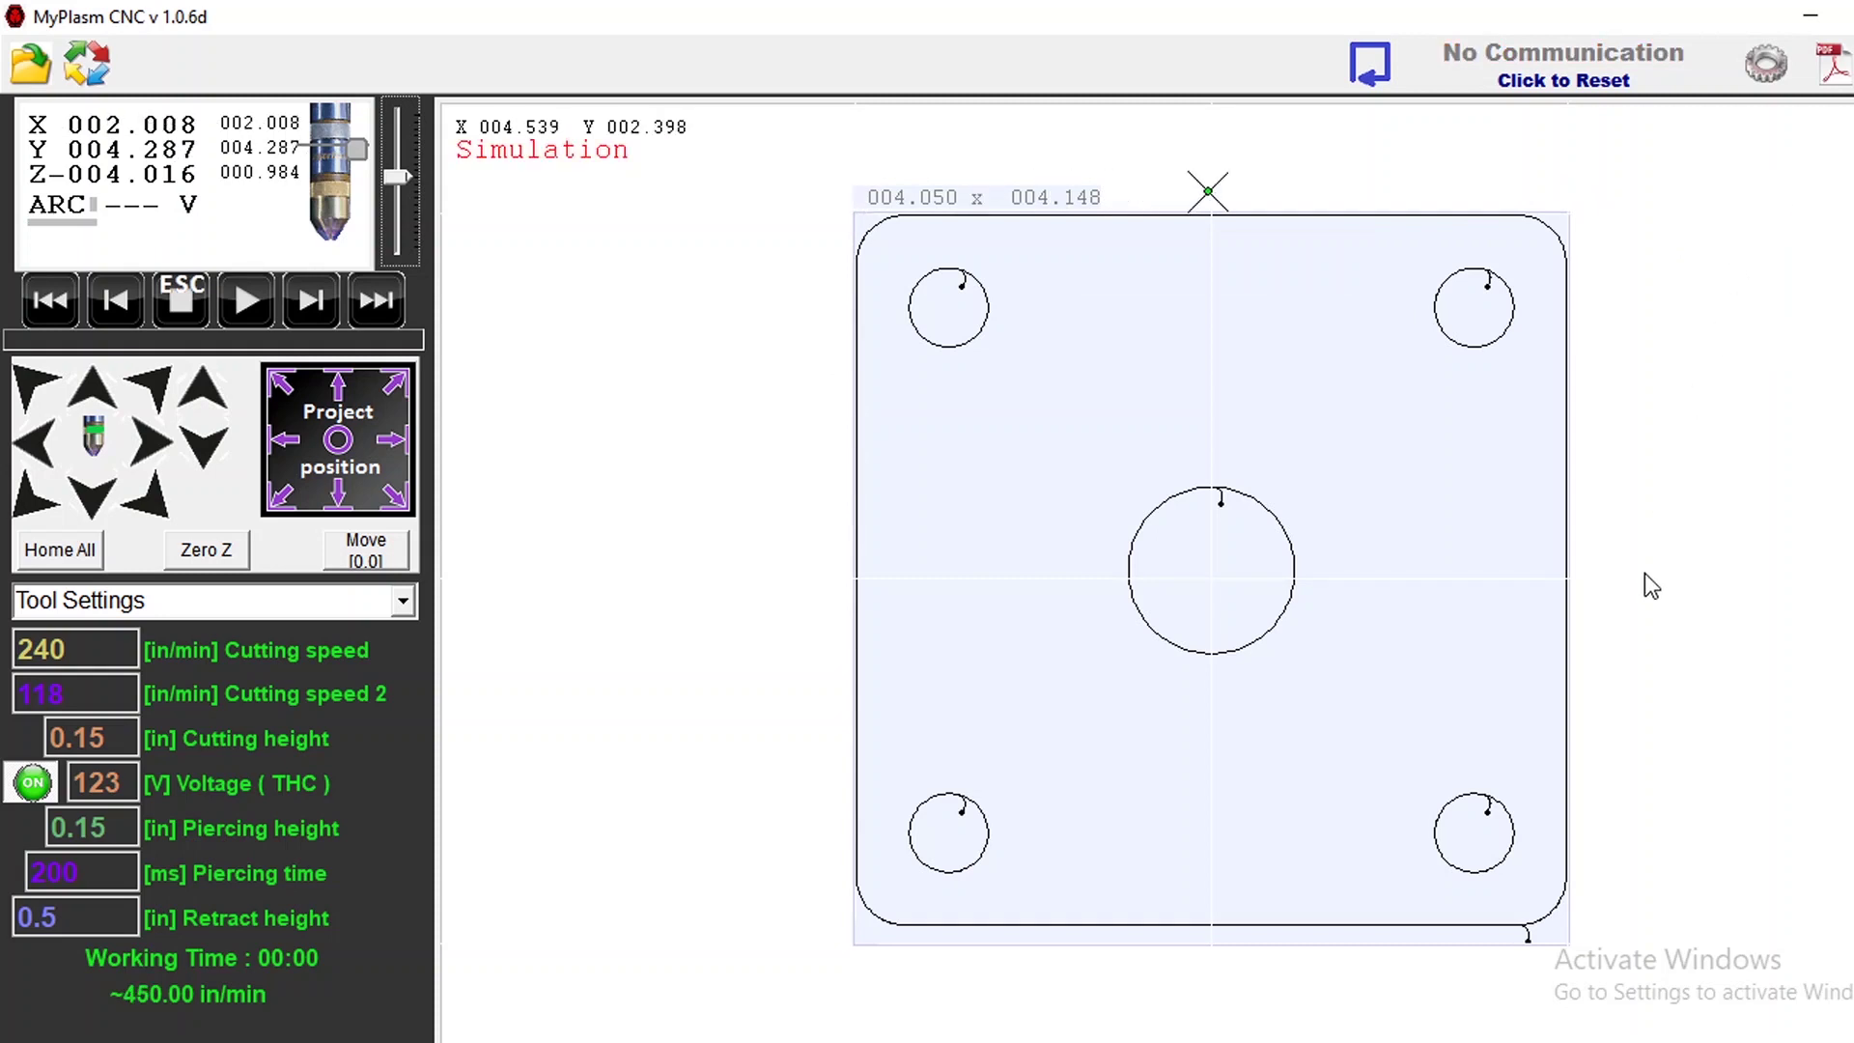
pyautogui.rightClick(1578, 947)
pyautogui.click(1777, 748)
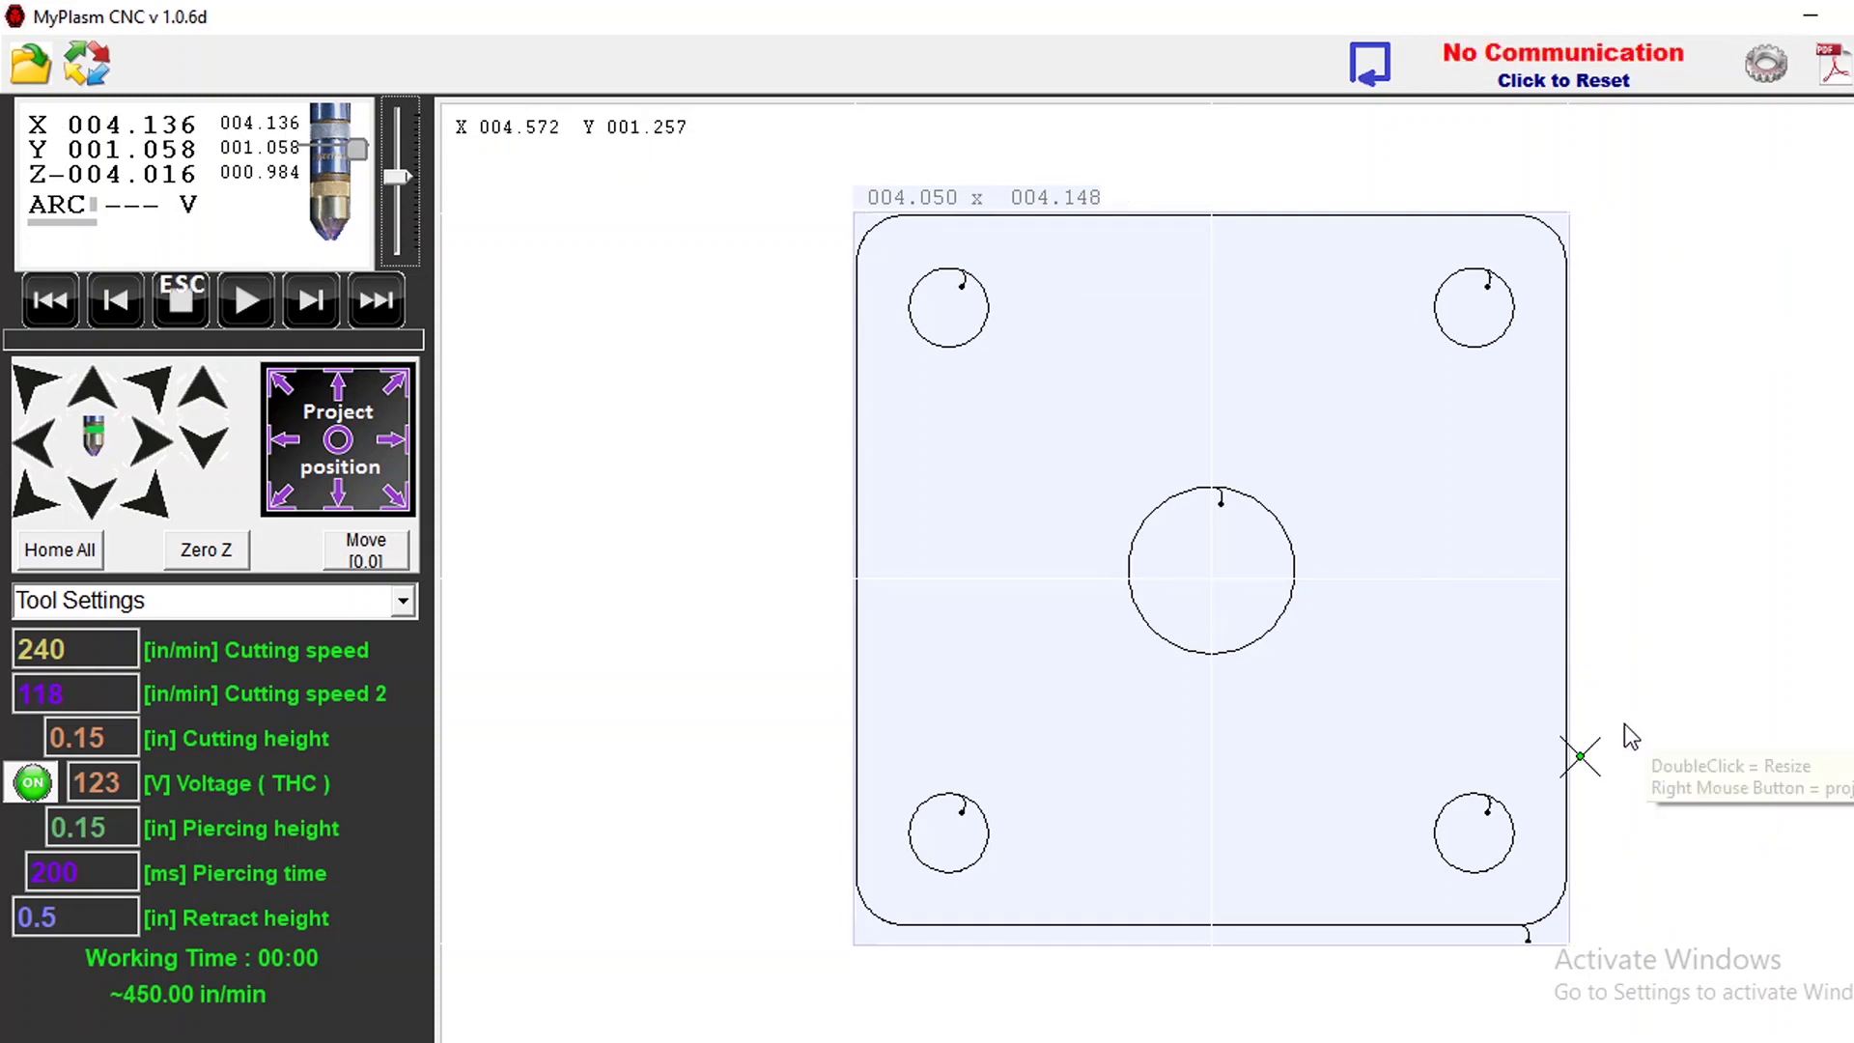
# Step: Apply the 'finecut 16g steel' preset and check its 160 in/min speed and 0.06 in heights
pyautogui.click(417, 601)
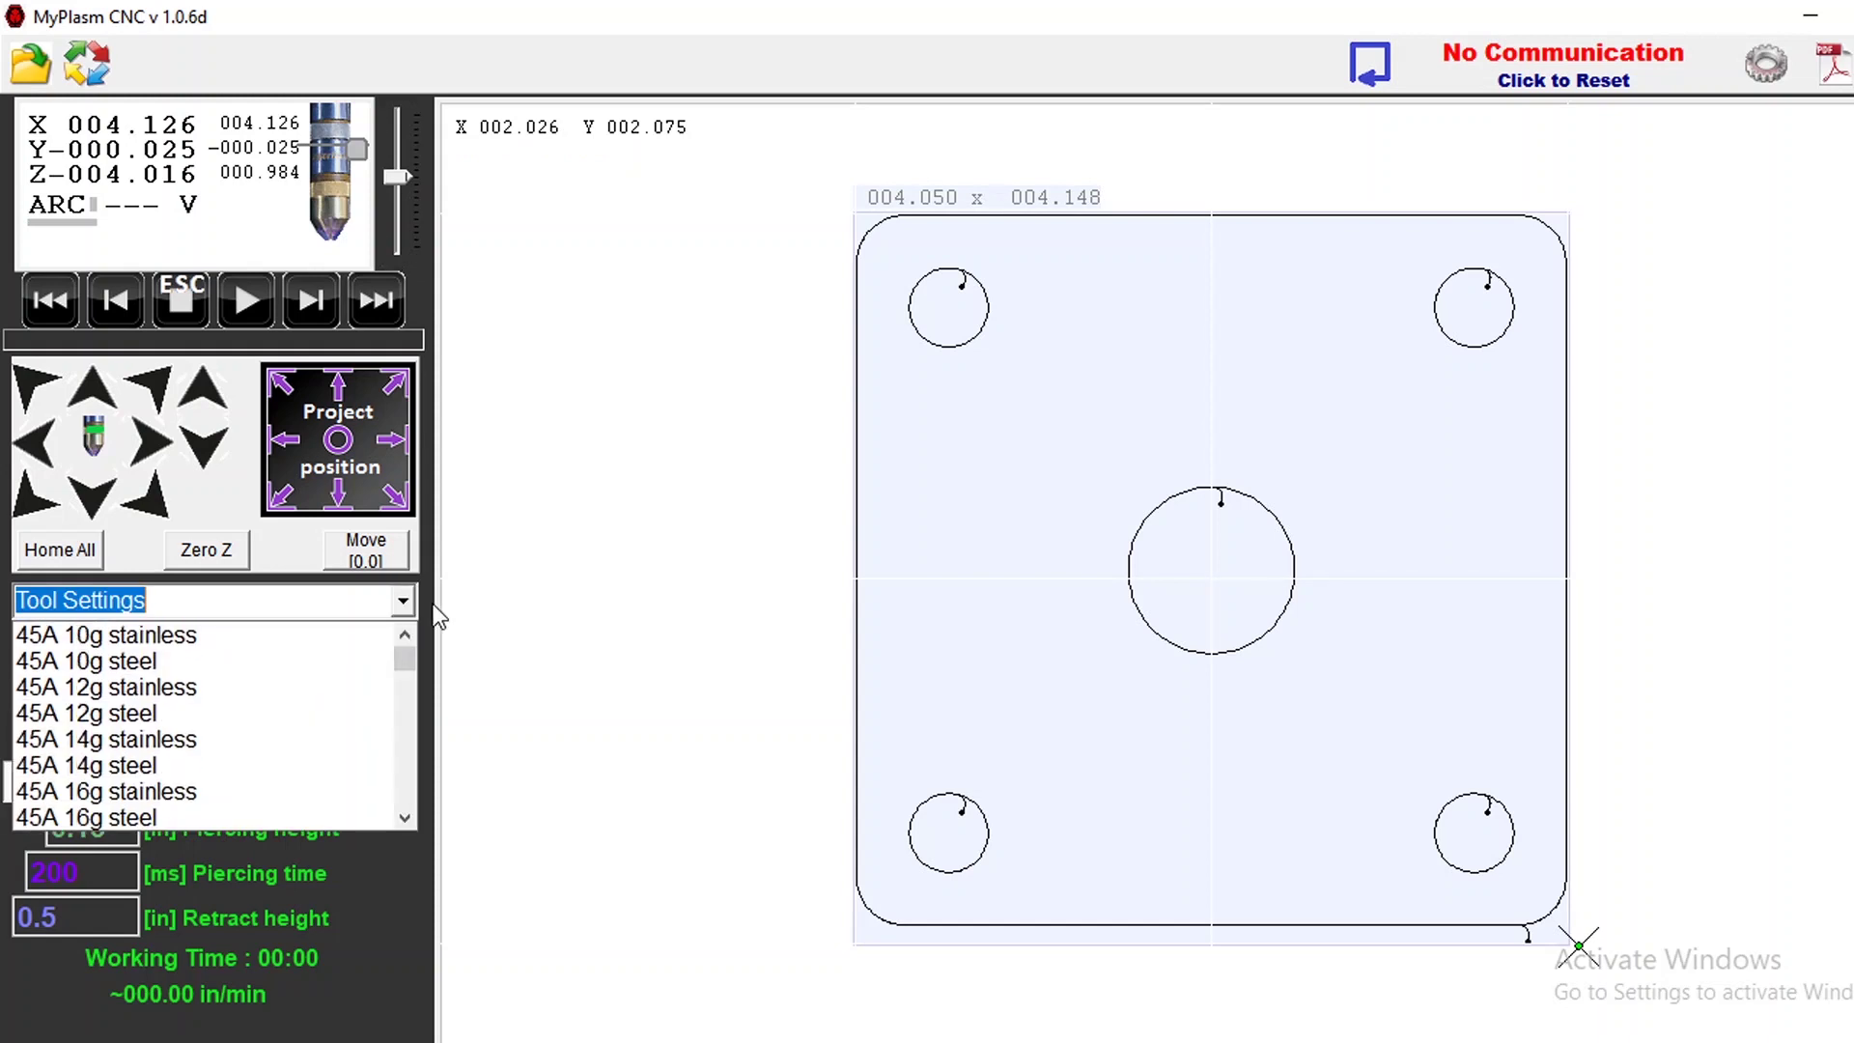
pyautogui.scroll(-6, 414, 695)
pyautogui.scroll(-20, 193, 768)
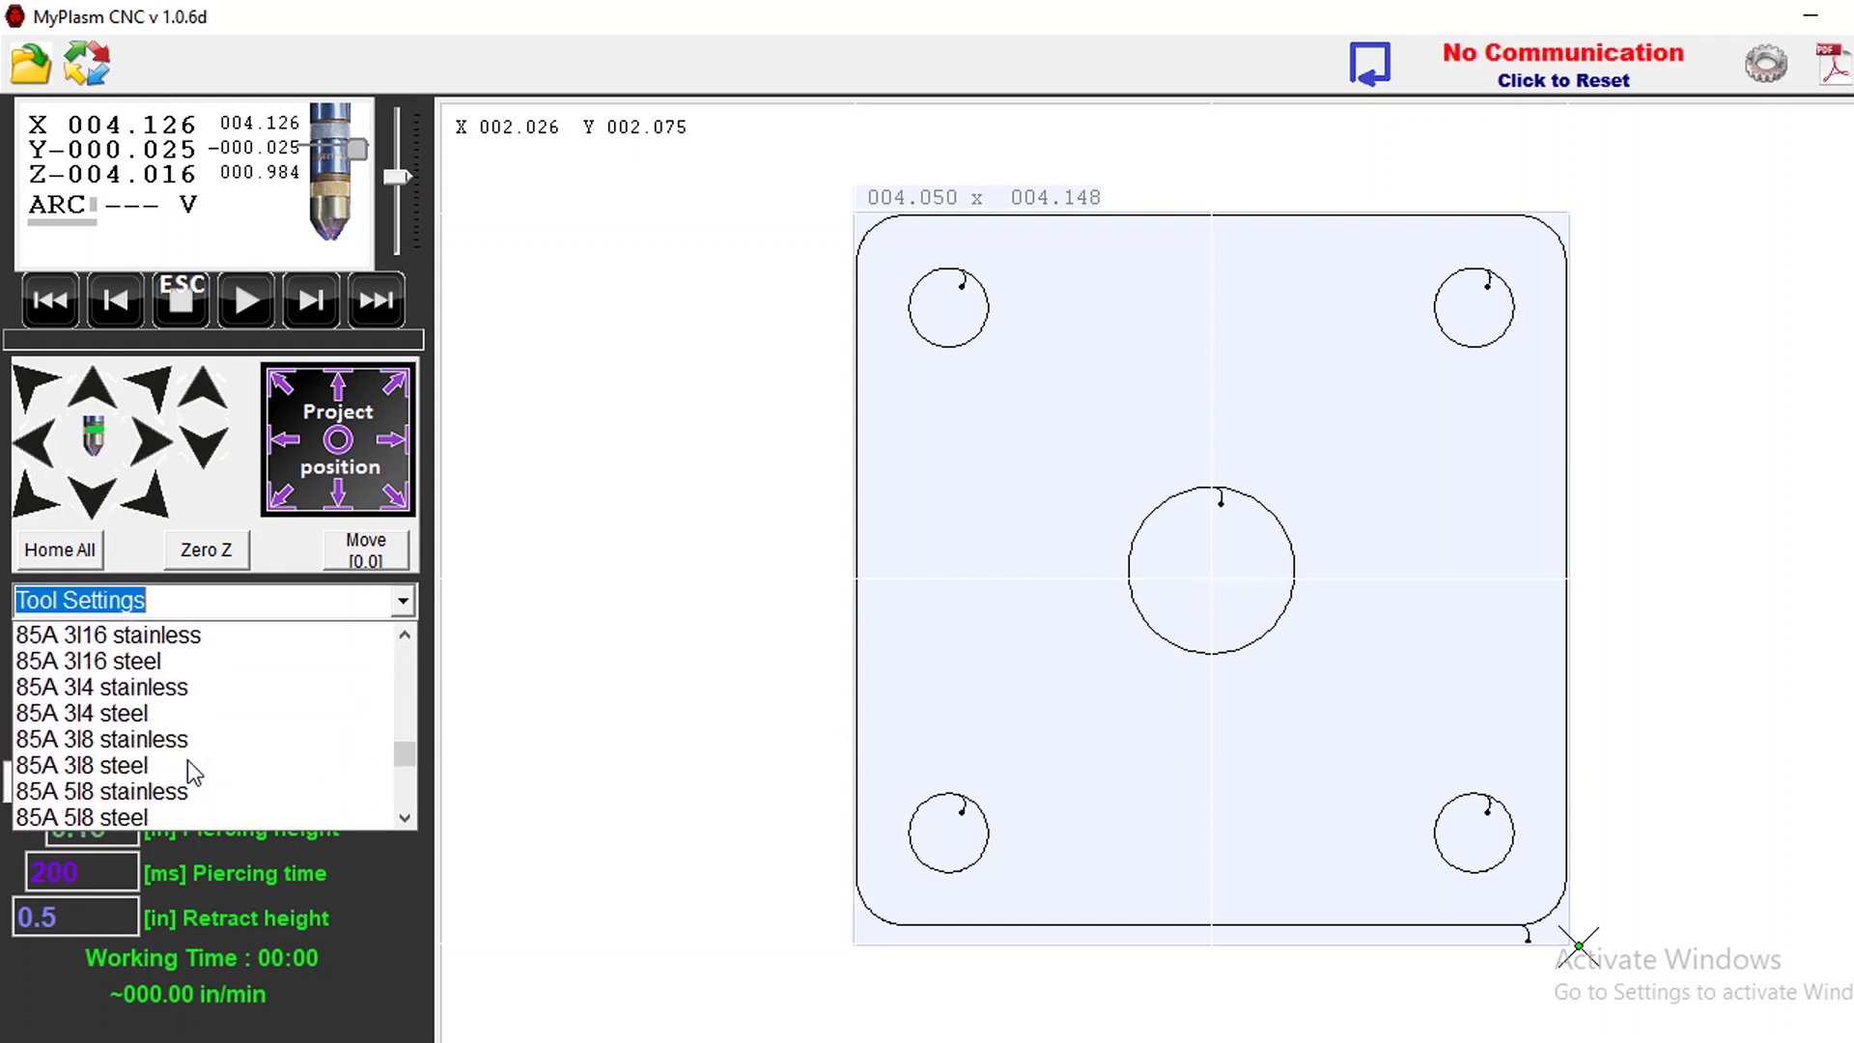
pyautogui.scroll(1, 155, 739)
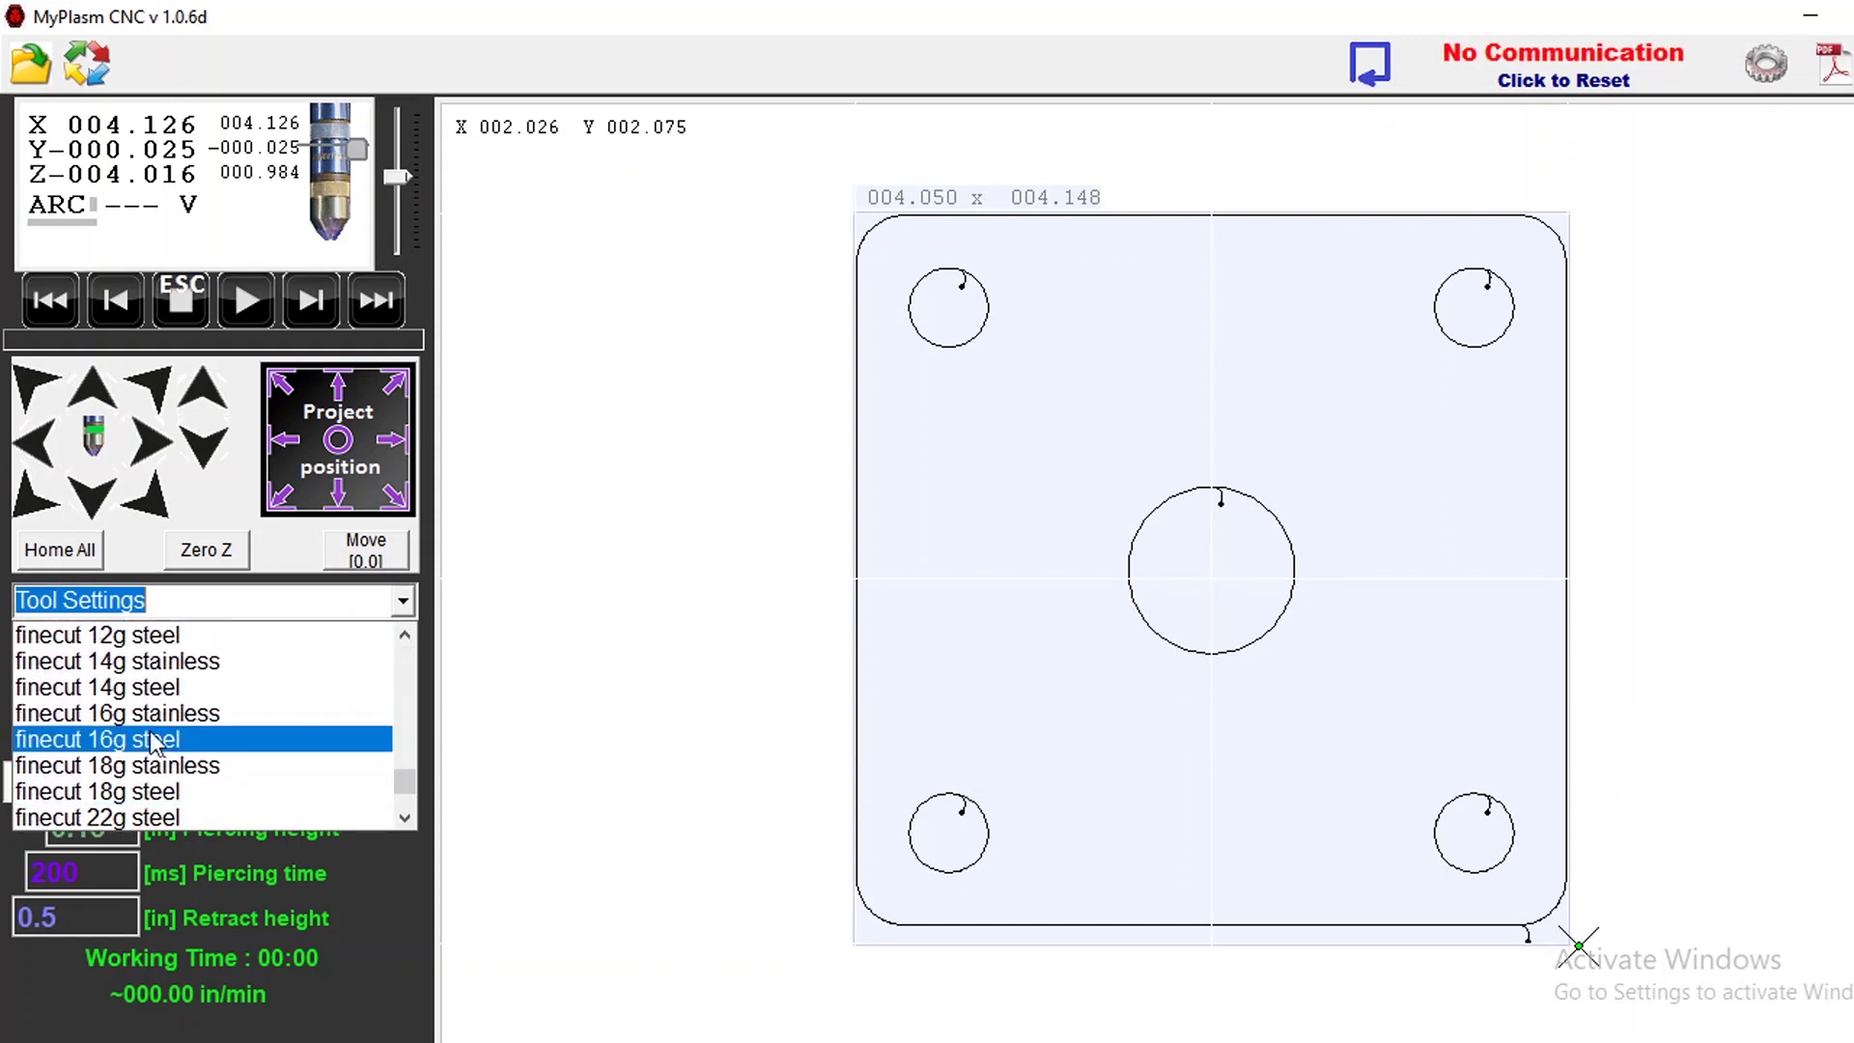
pyautogui.click(150, 740)
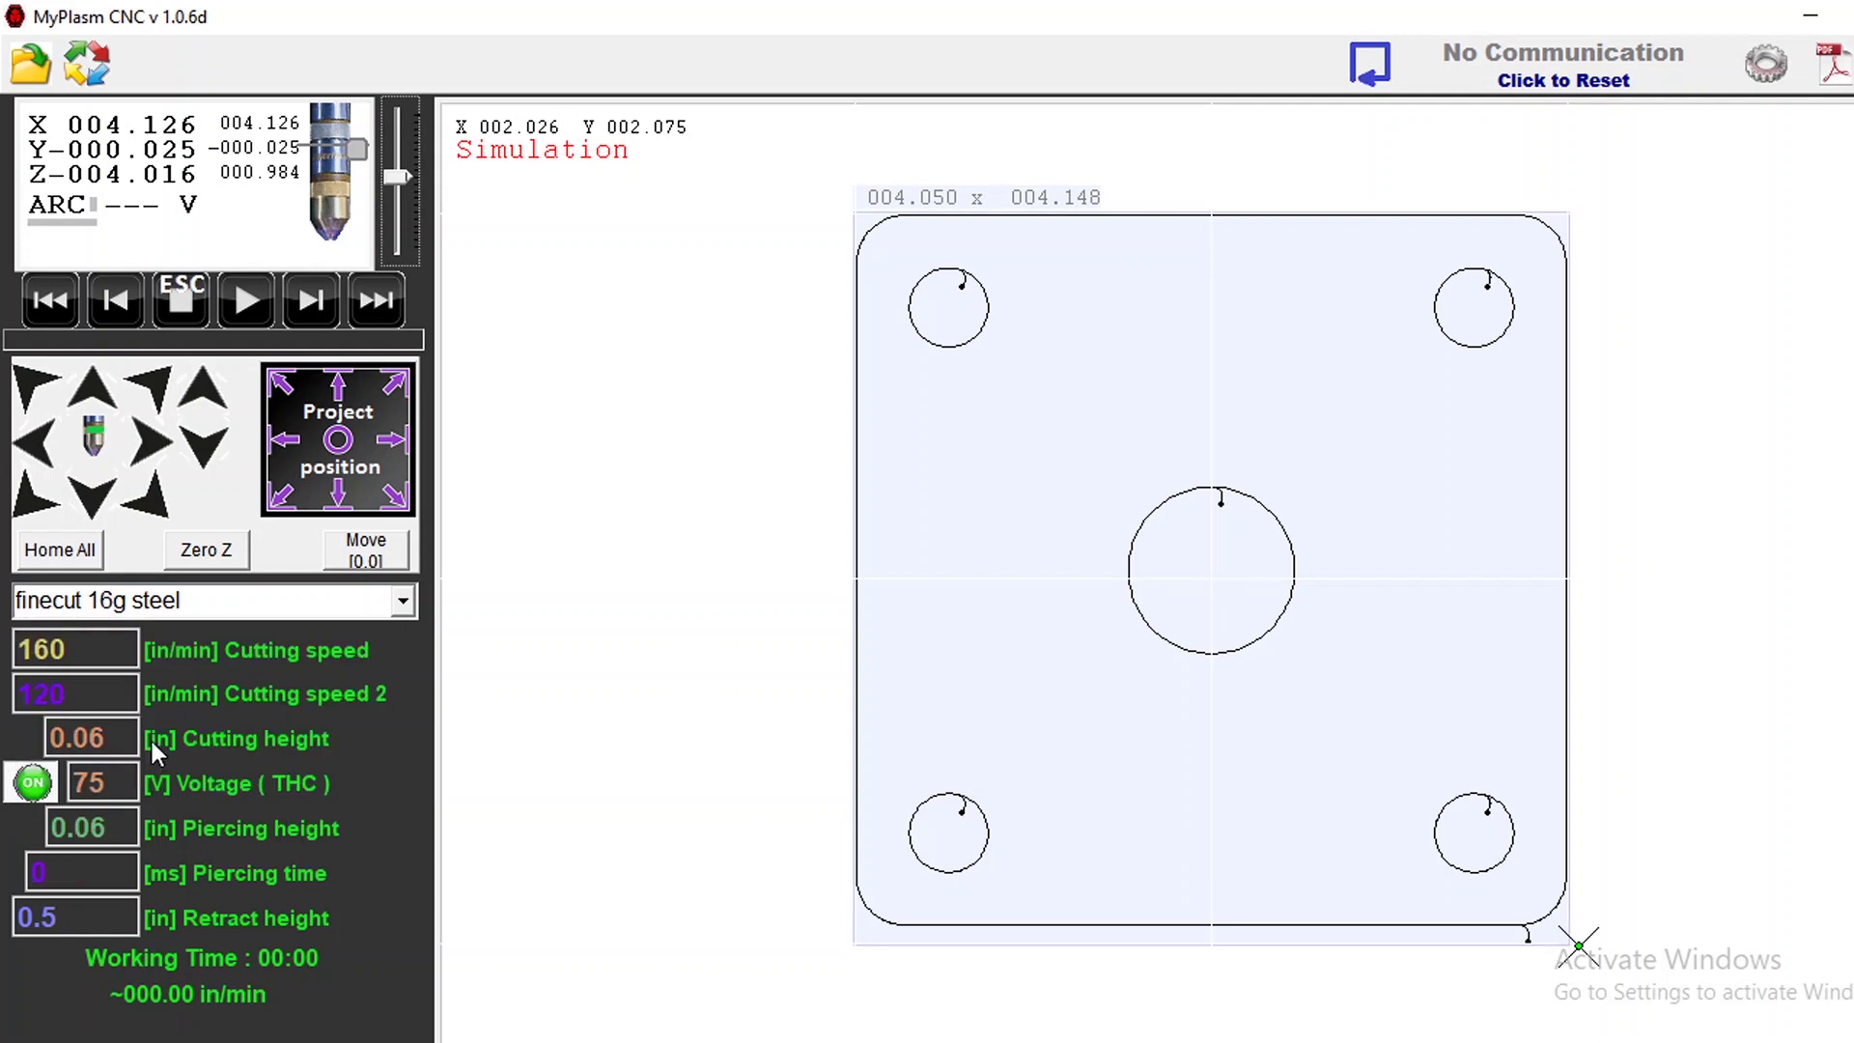
pyautogui.click(80, 660)
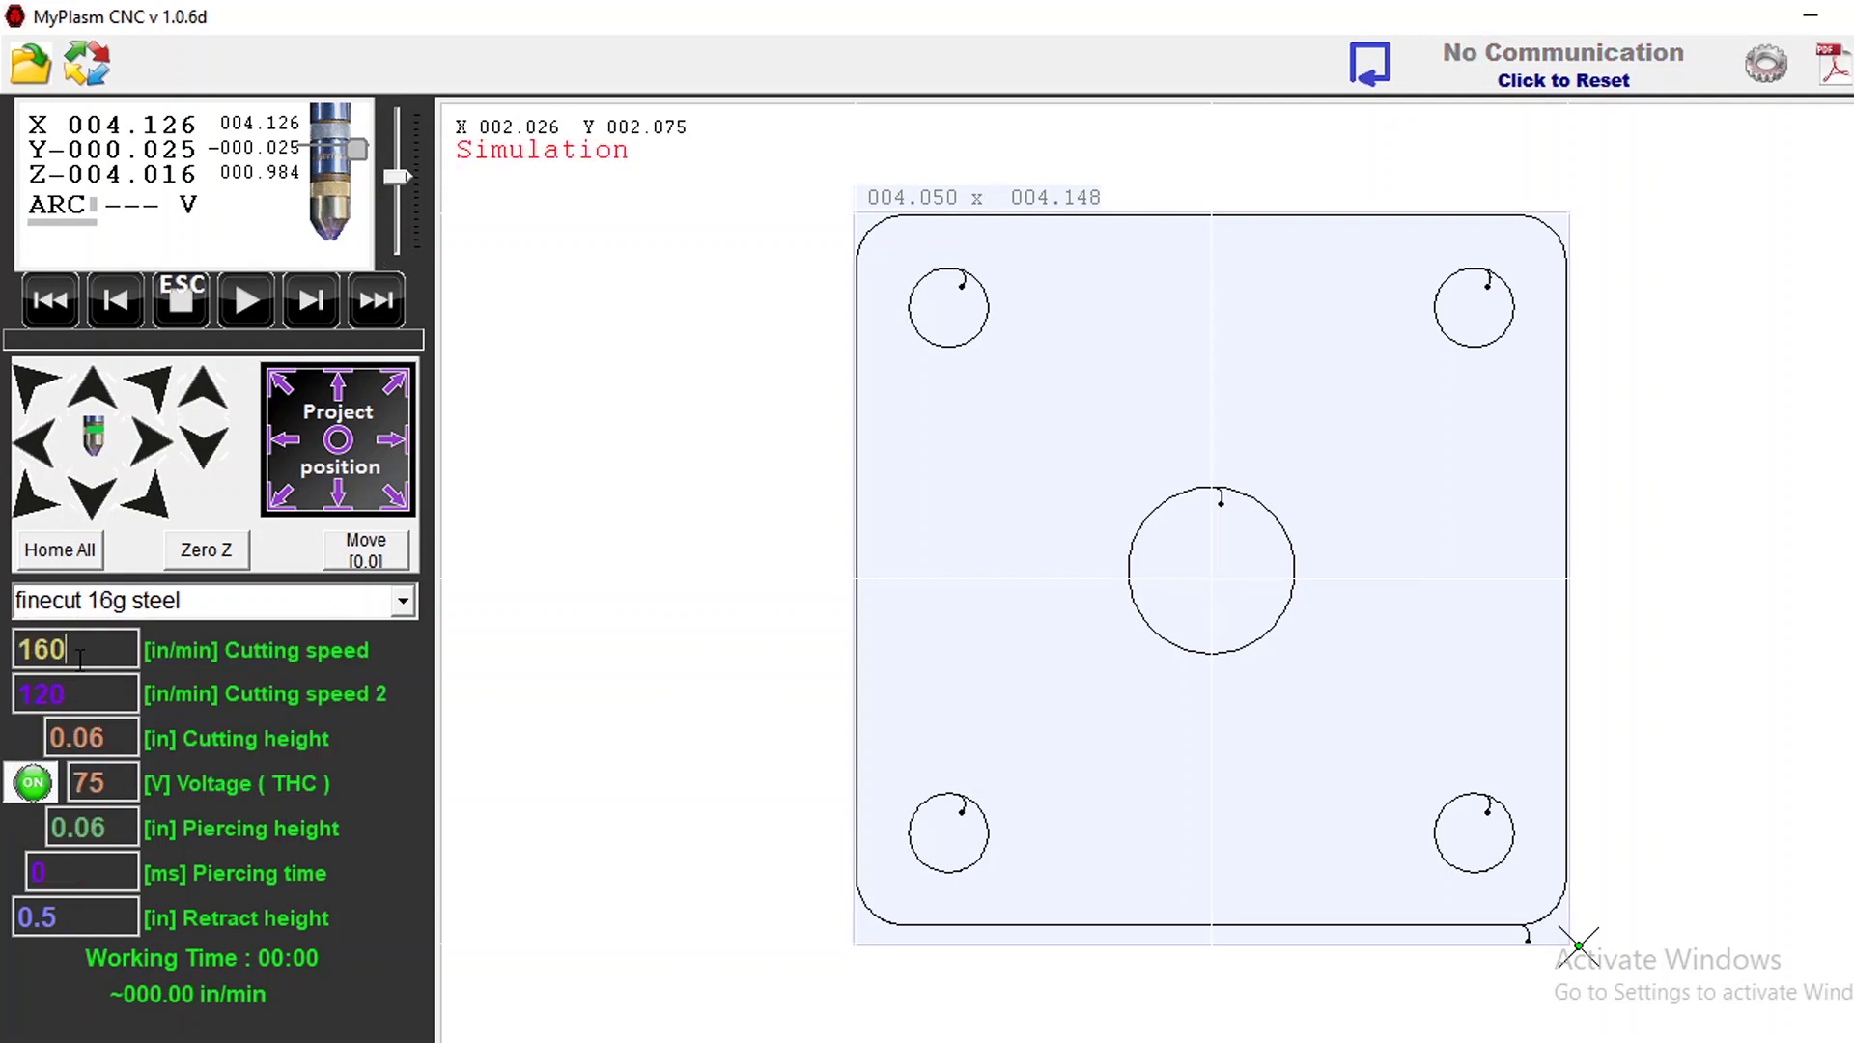
pyautogui.click(119, 832)
pyautogui.click(105, 911)
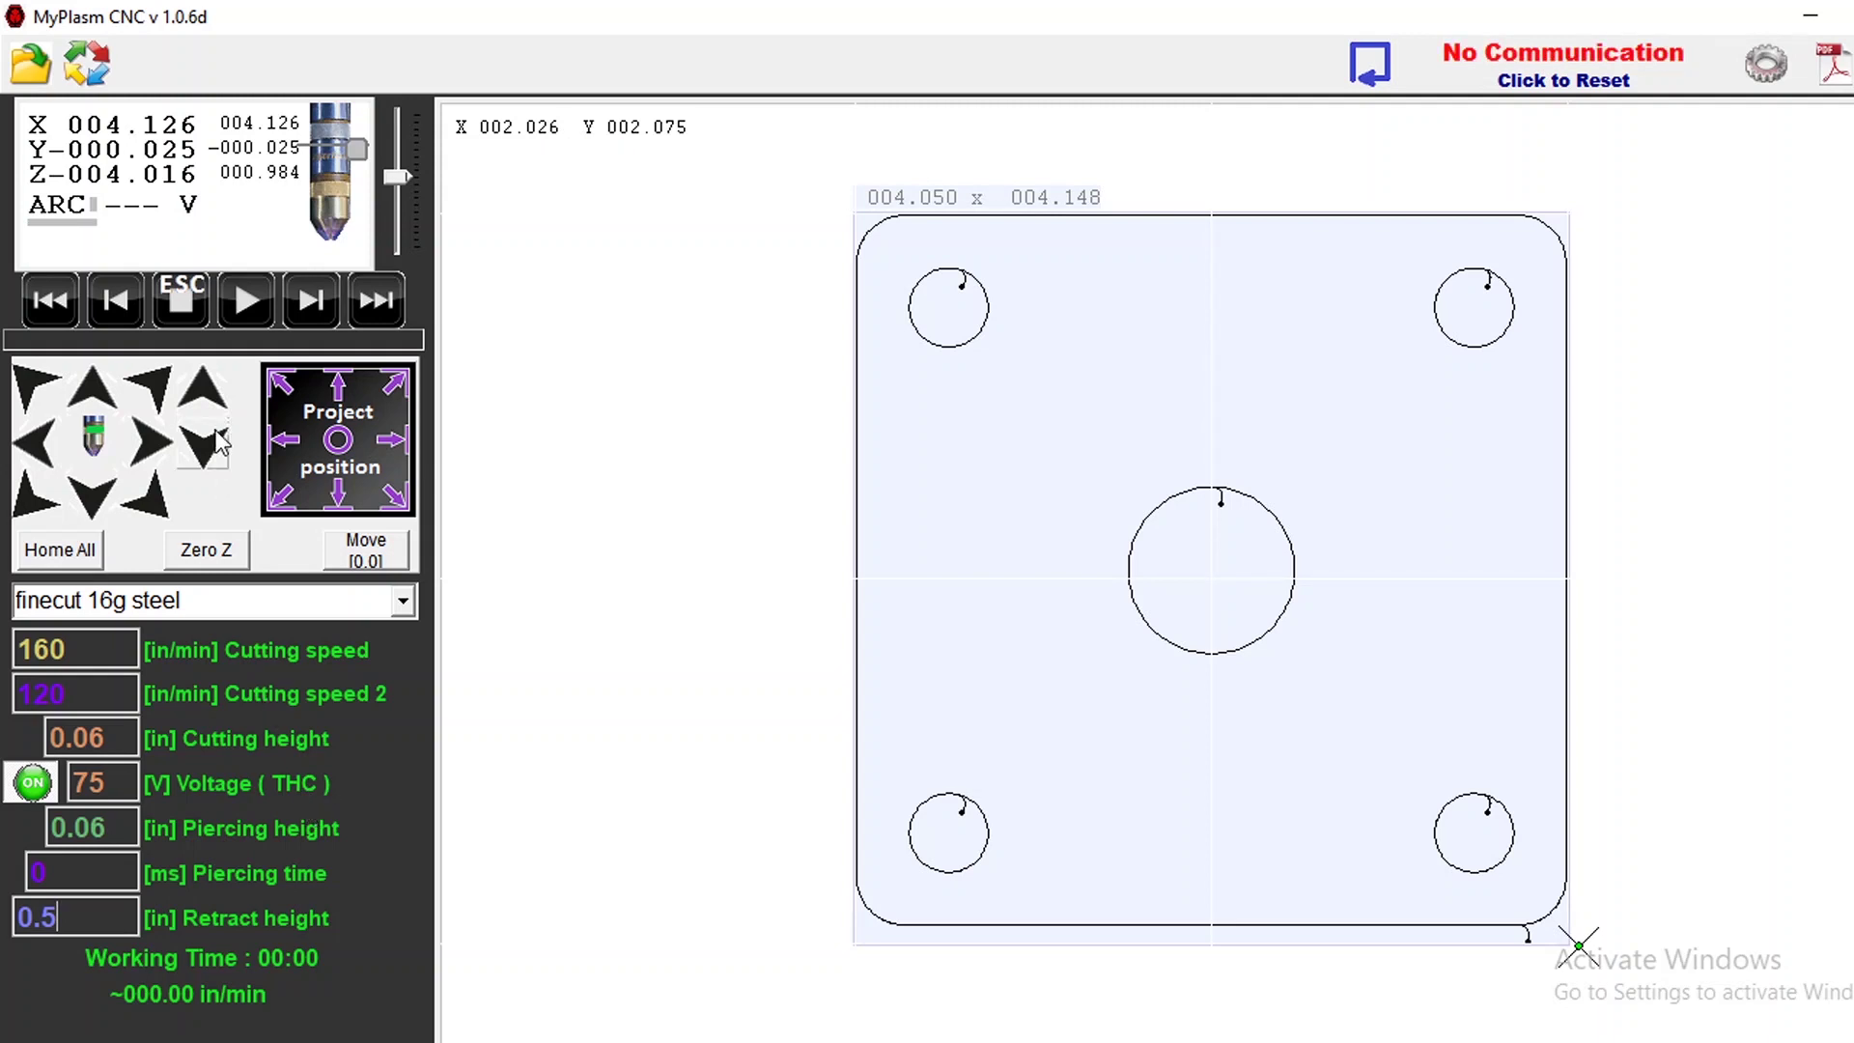
# Step: Start the simulated cut of the plate's holes and outline
pyautogui.click(244, 300)
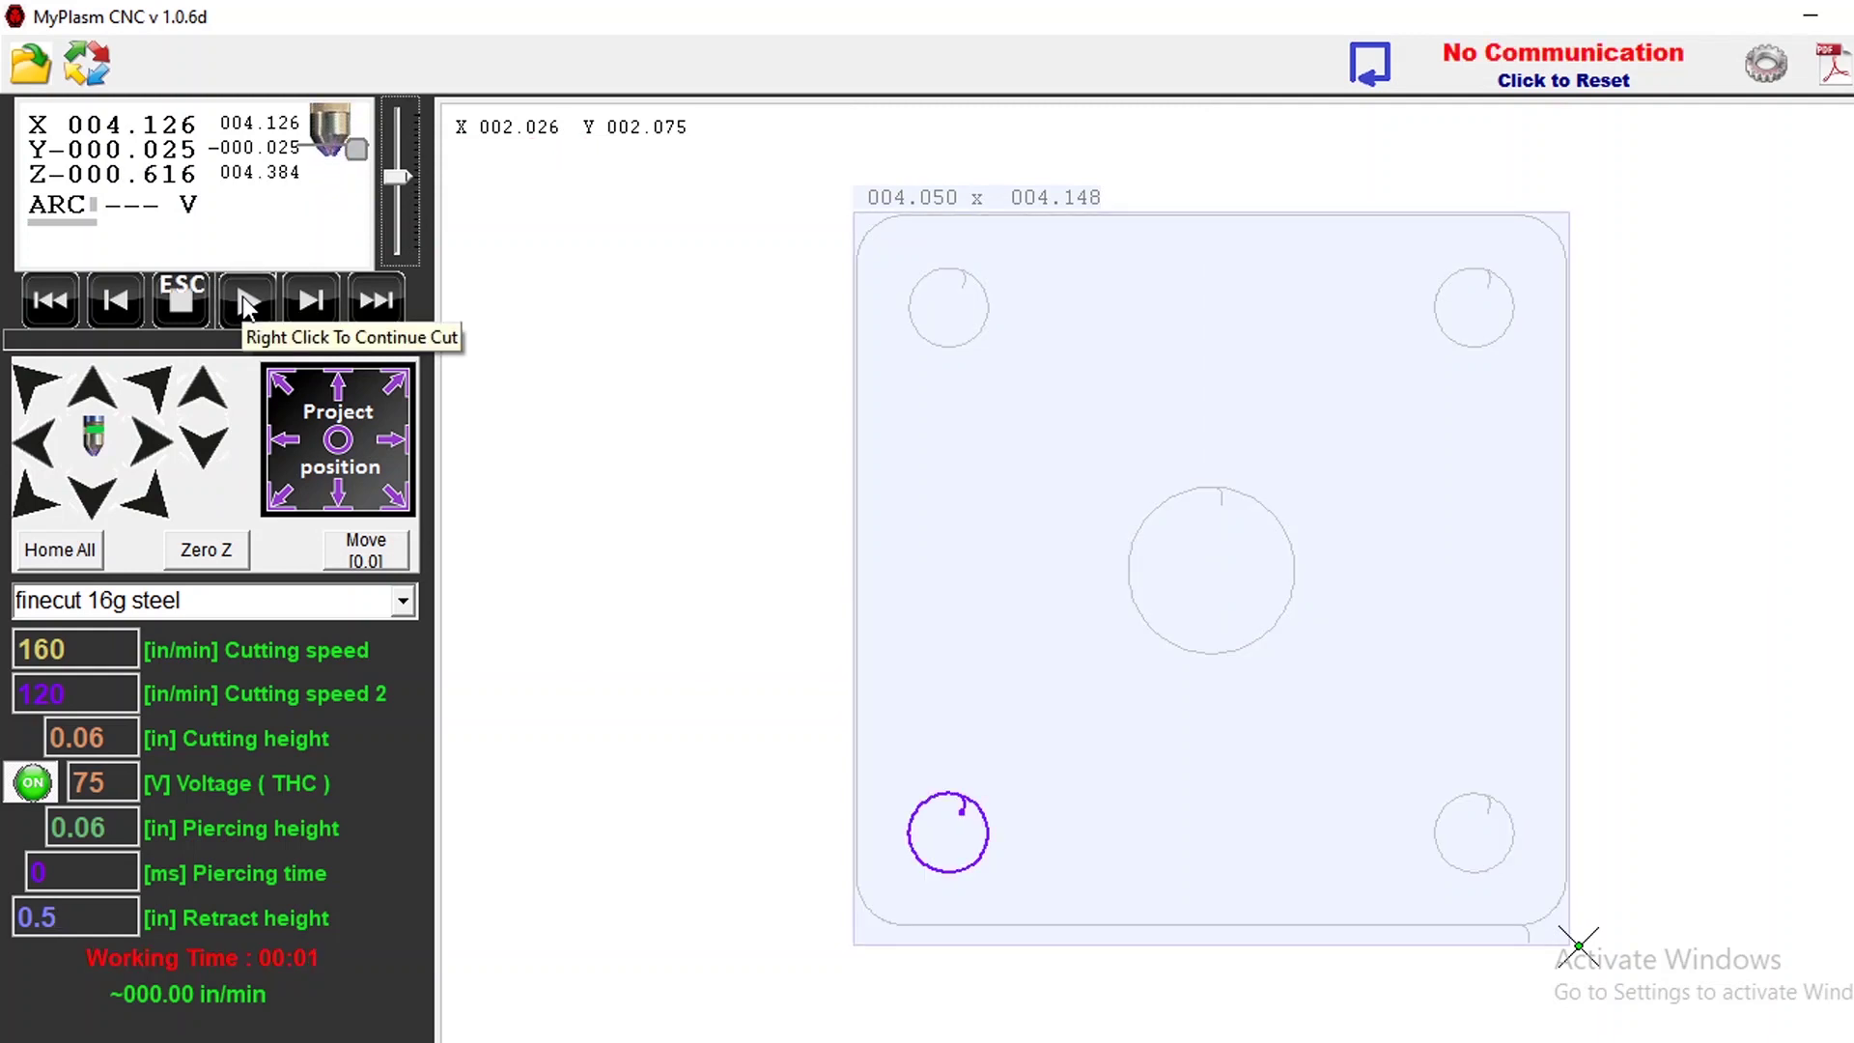